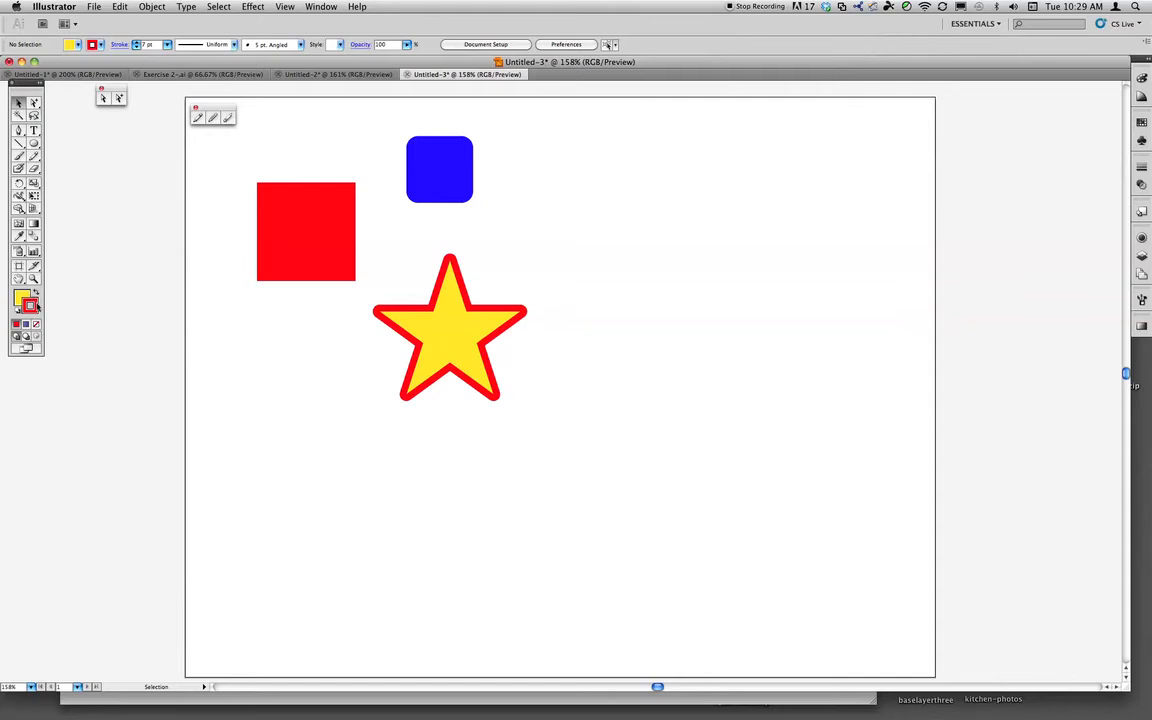
Draw a circle about 1.8 in wide with the default white fill and black stroke, and place it below the red square
key(d)
click(35, 145)
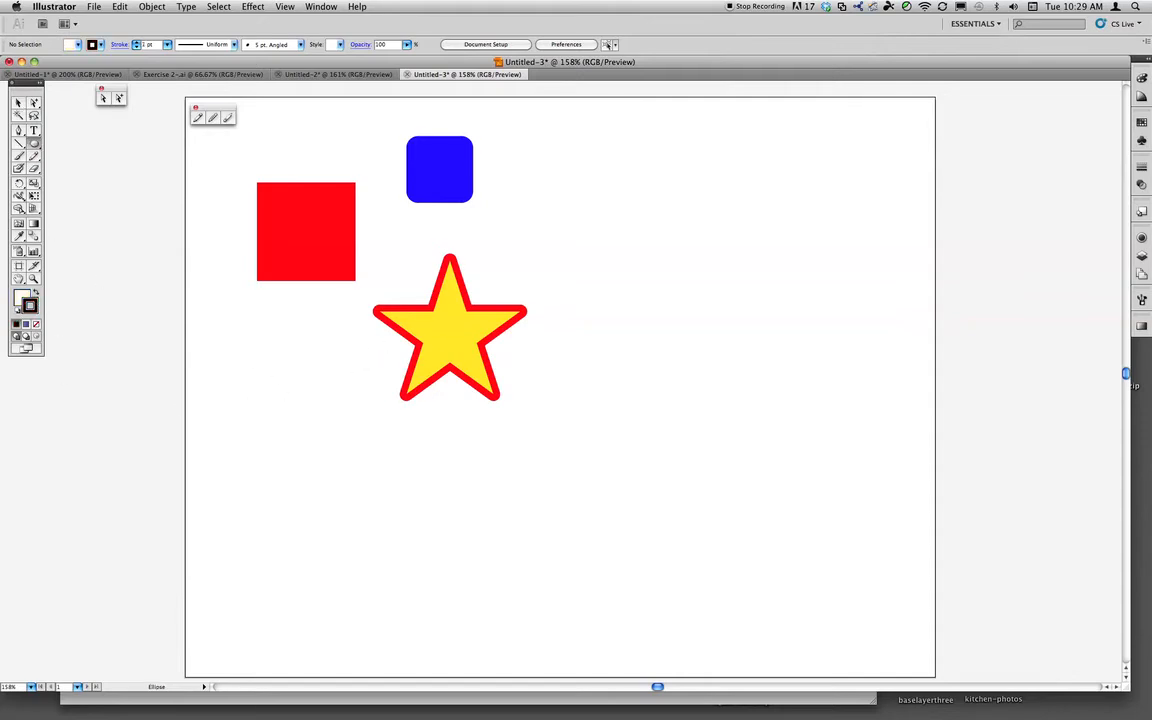
drag(502, 218, 628, 345)
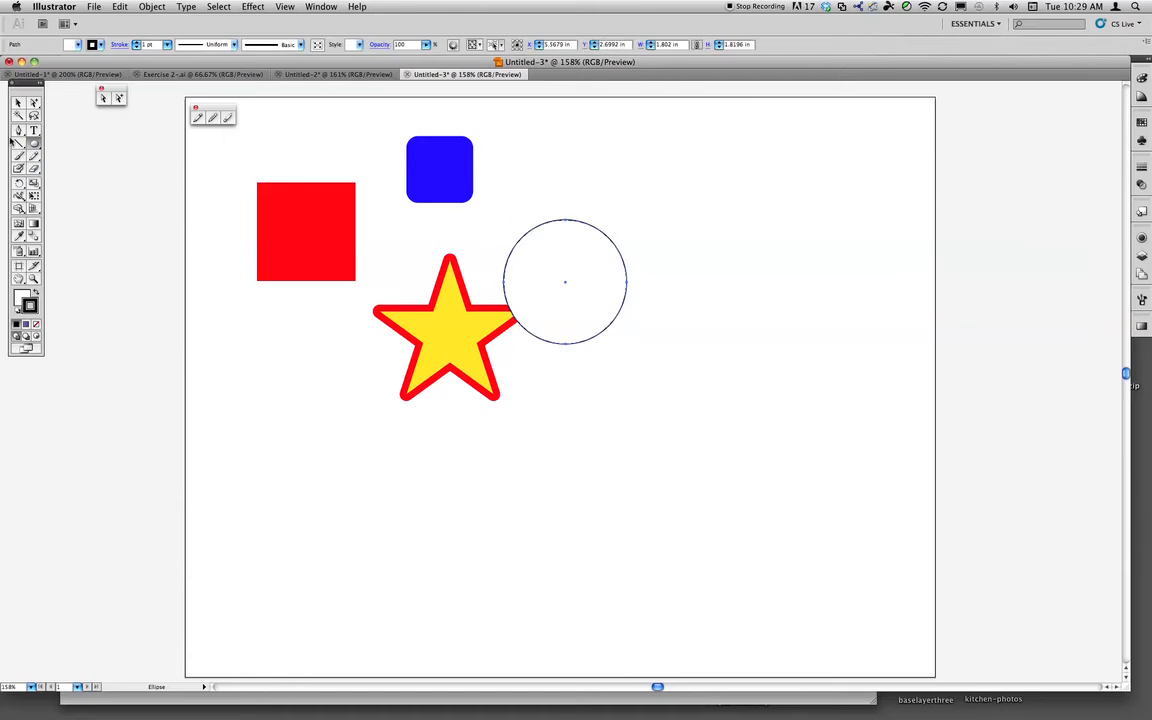
key(v)
click(656, 237)
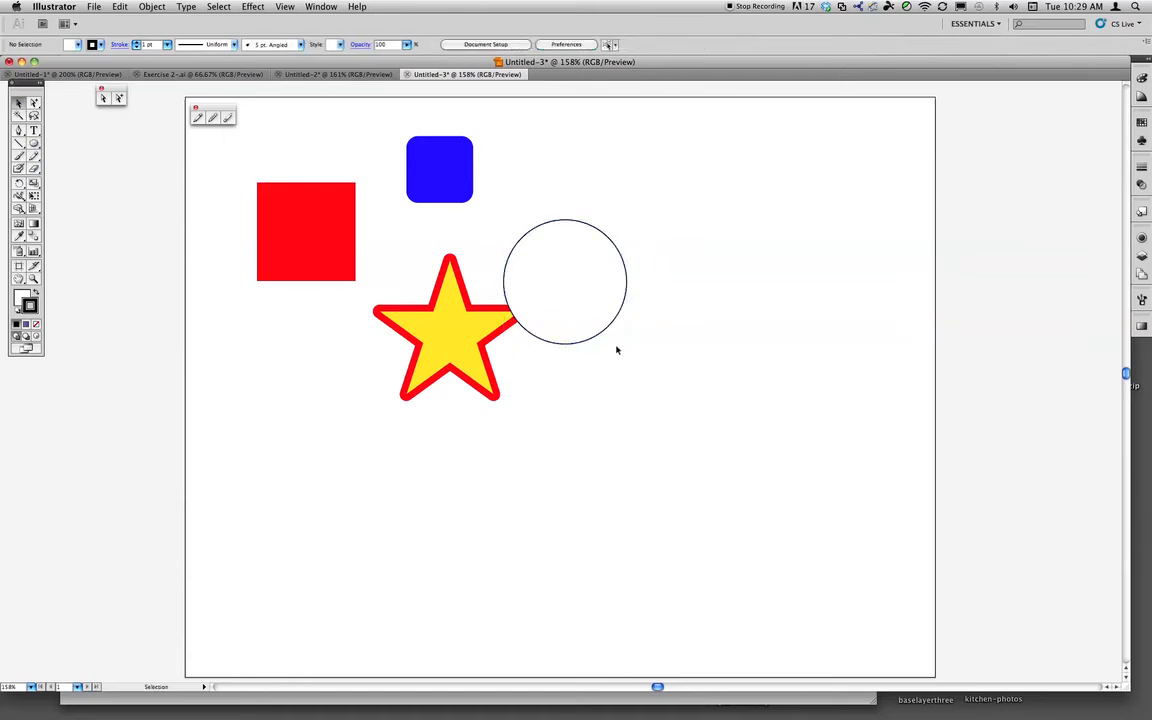
drag(577, 287, 325, 415)
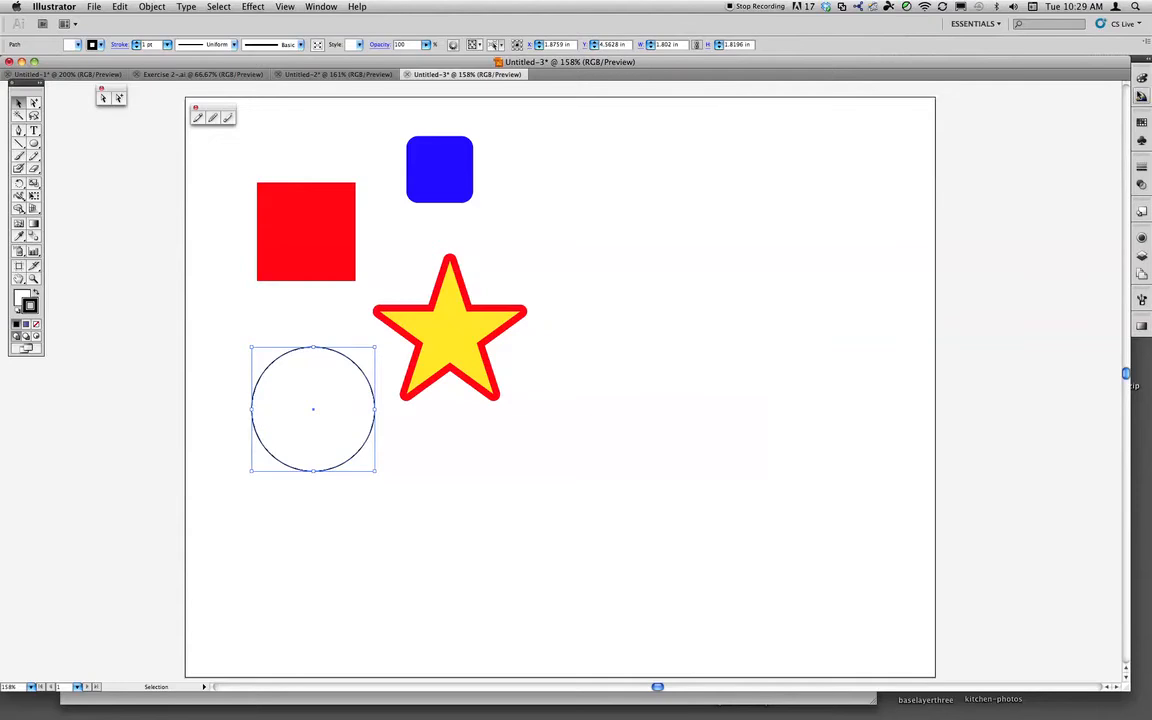
Give the circle a bright green fill and a dark green stroke
click(1142, 78)
click(1015, 90)
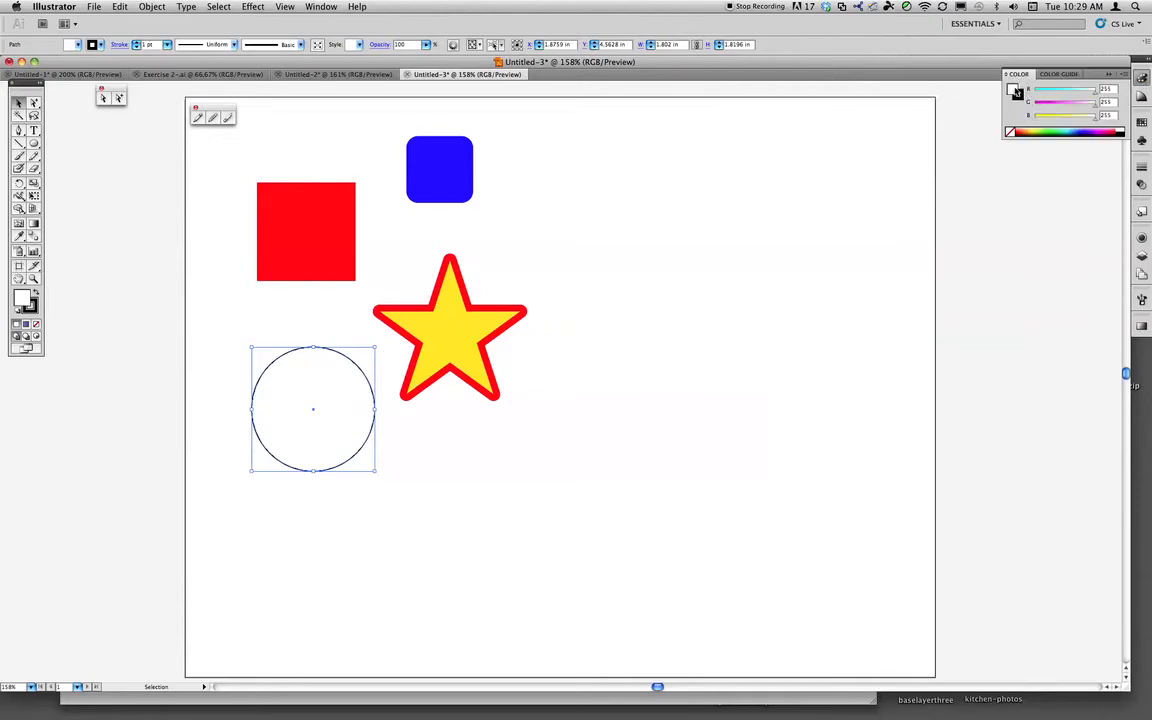
click(1053, 132)
click(1021, 96)
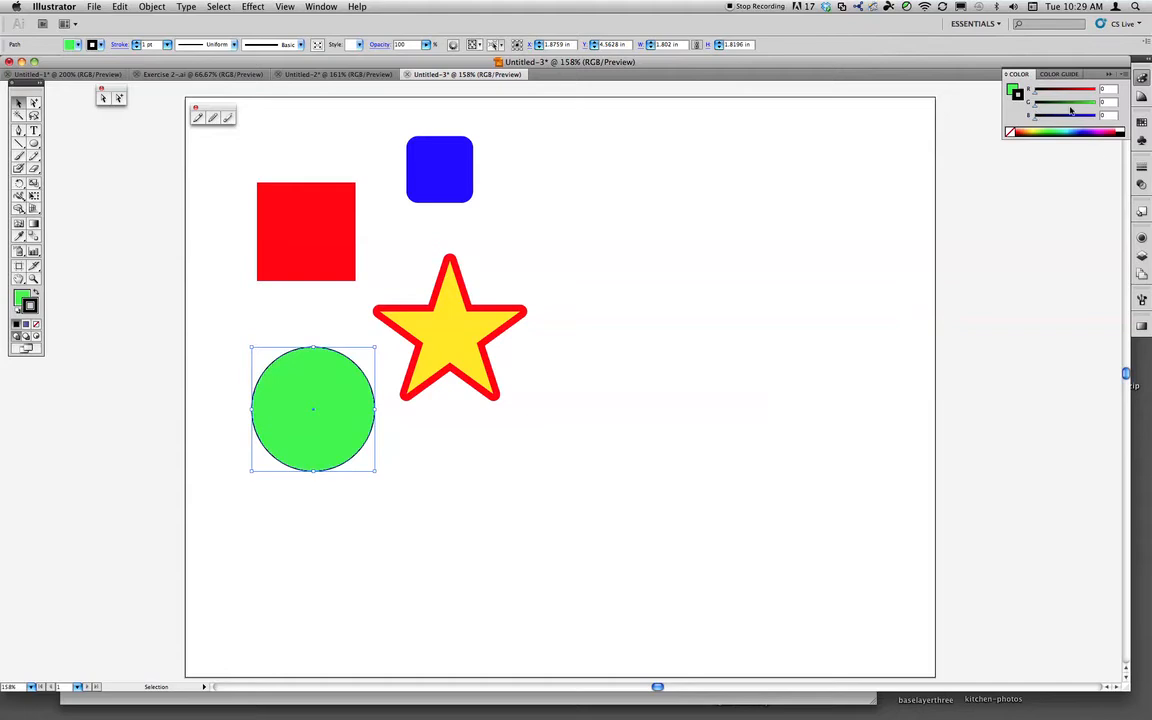
click(1052, 132)
click(1142, 122)
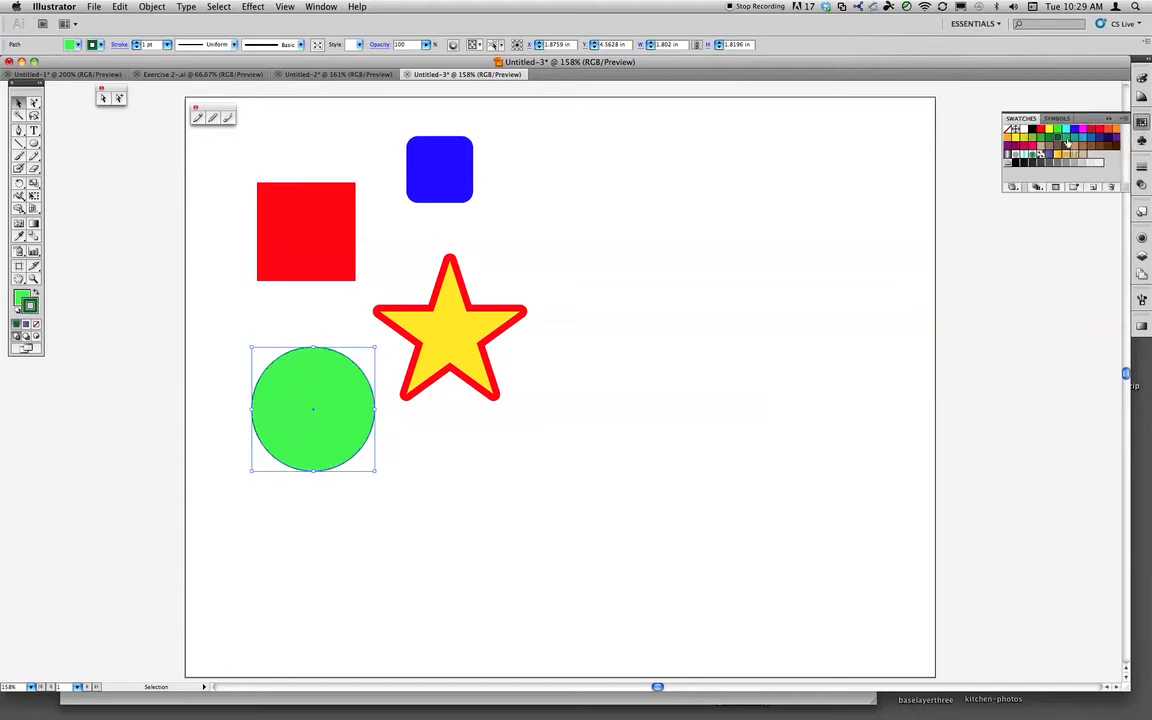
Set the circle's stroke weight to 10 pt and deselect it
click(1142, 167)
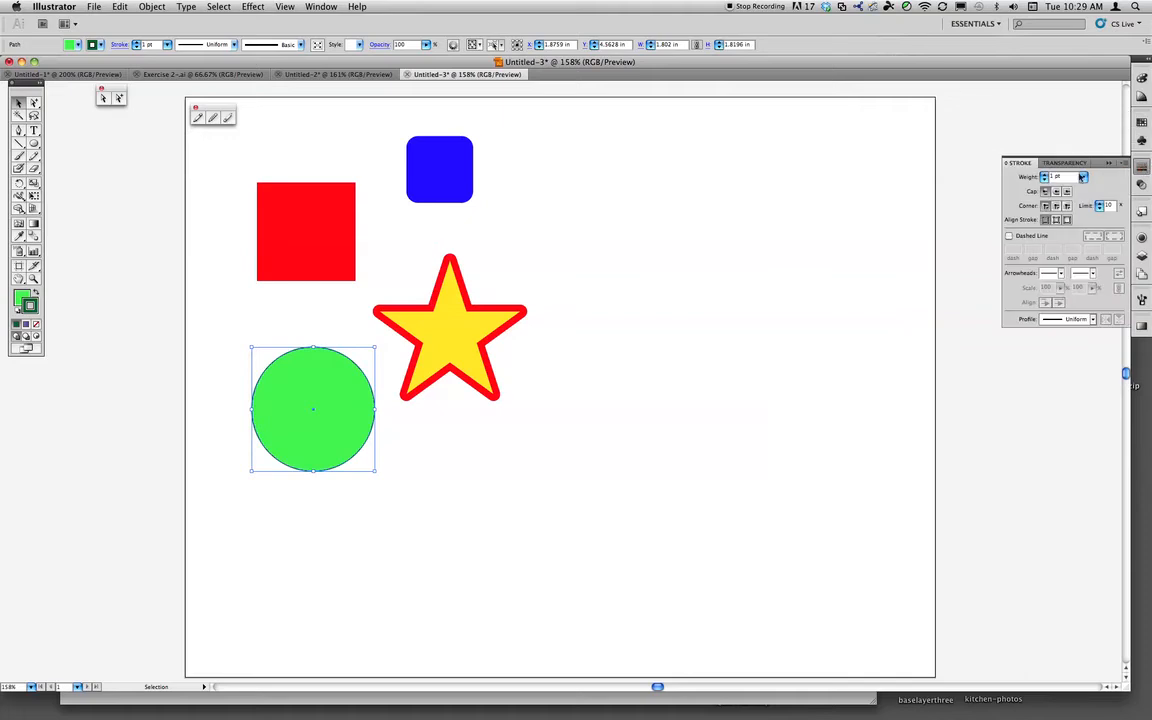
click(1045, 175)
click(1045, 175)
click(1045, 175)
click(1045, 176)
click(1045, 176)
click(1045, 176)
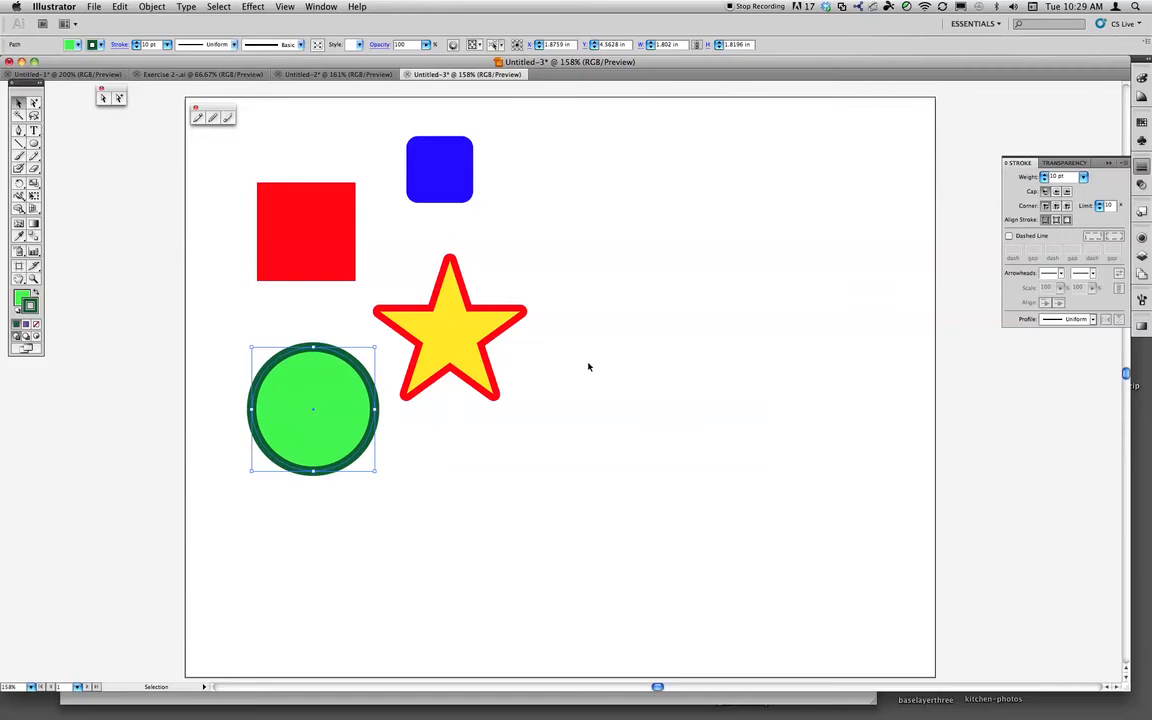
click(836, 265)
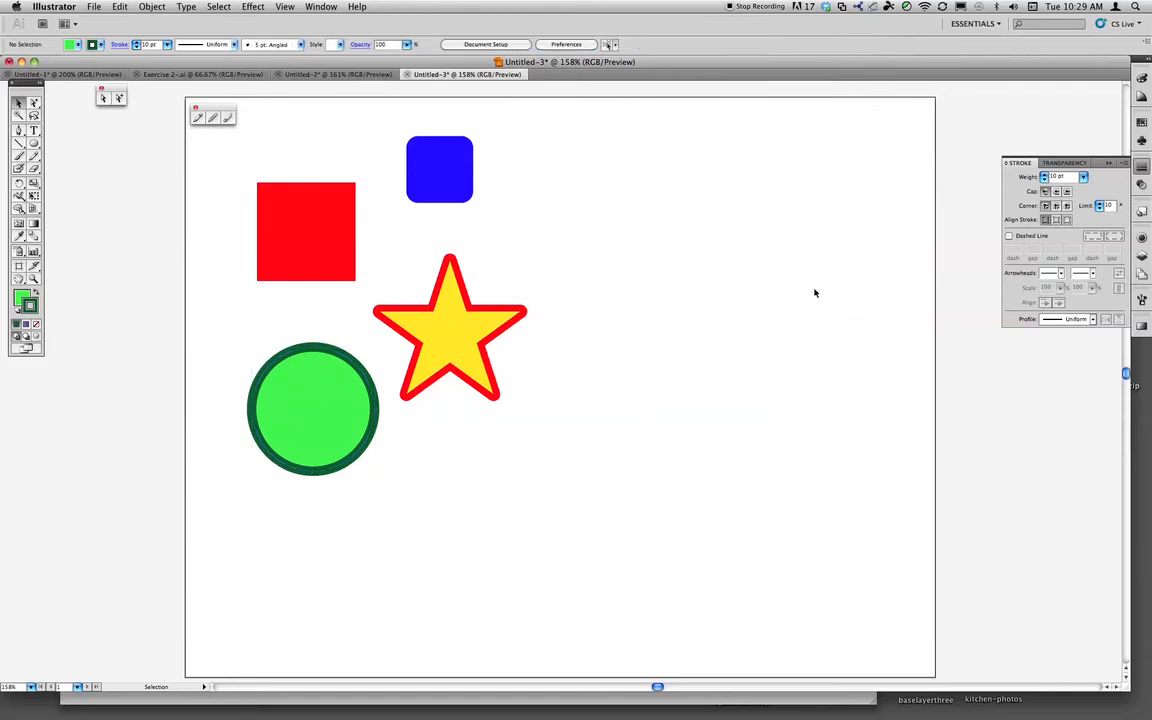
Apply a linear gradient to the circle's fill and set its starting color stop to bright green
click(352, 396)
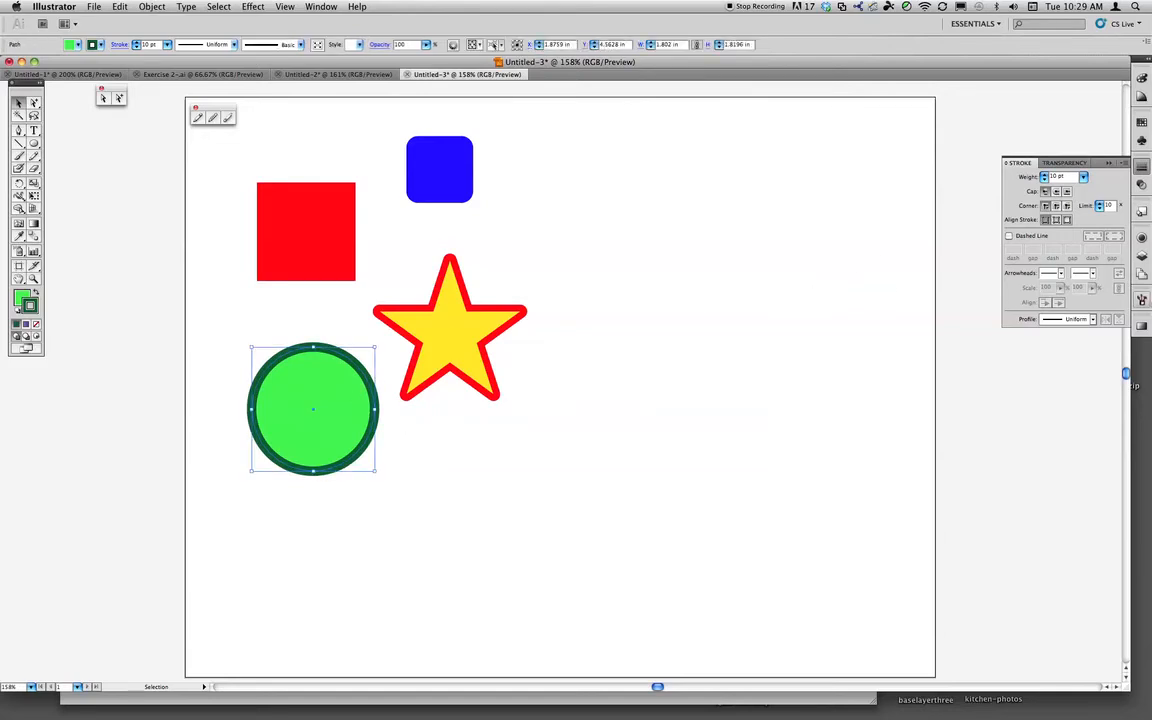
click(1142, 328)
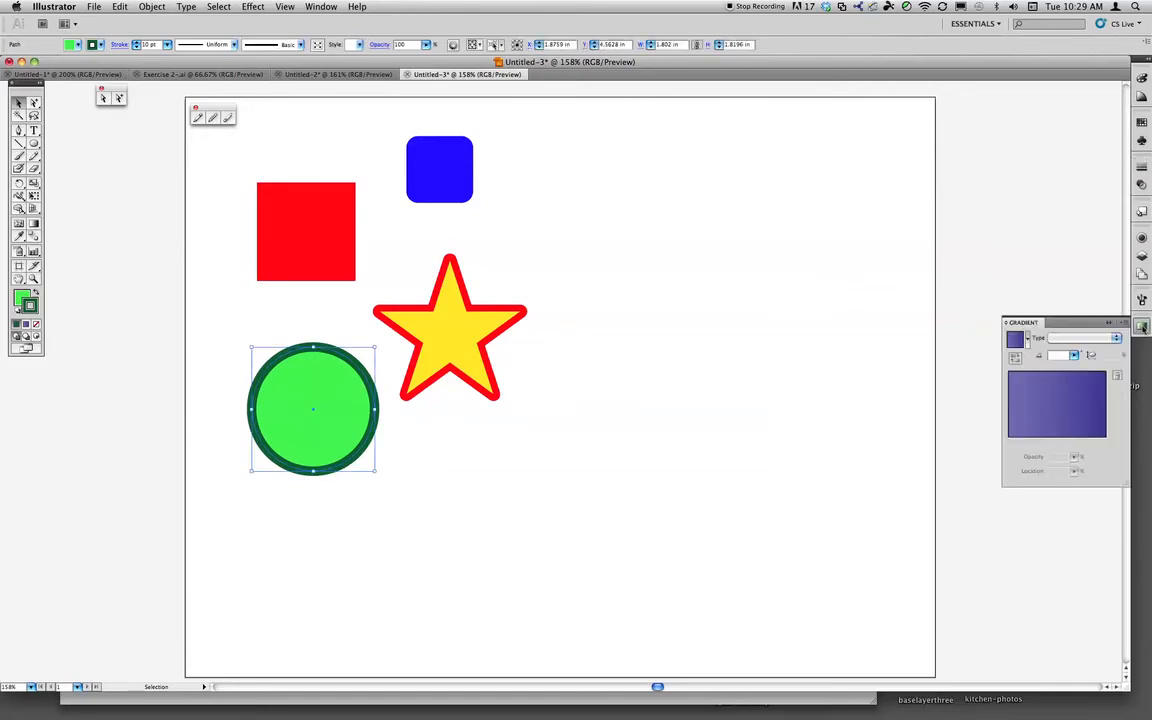
click(1050, 416)
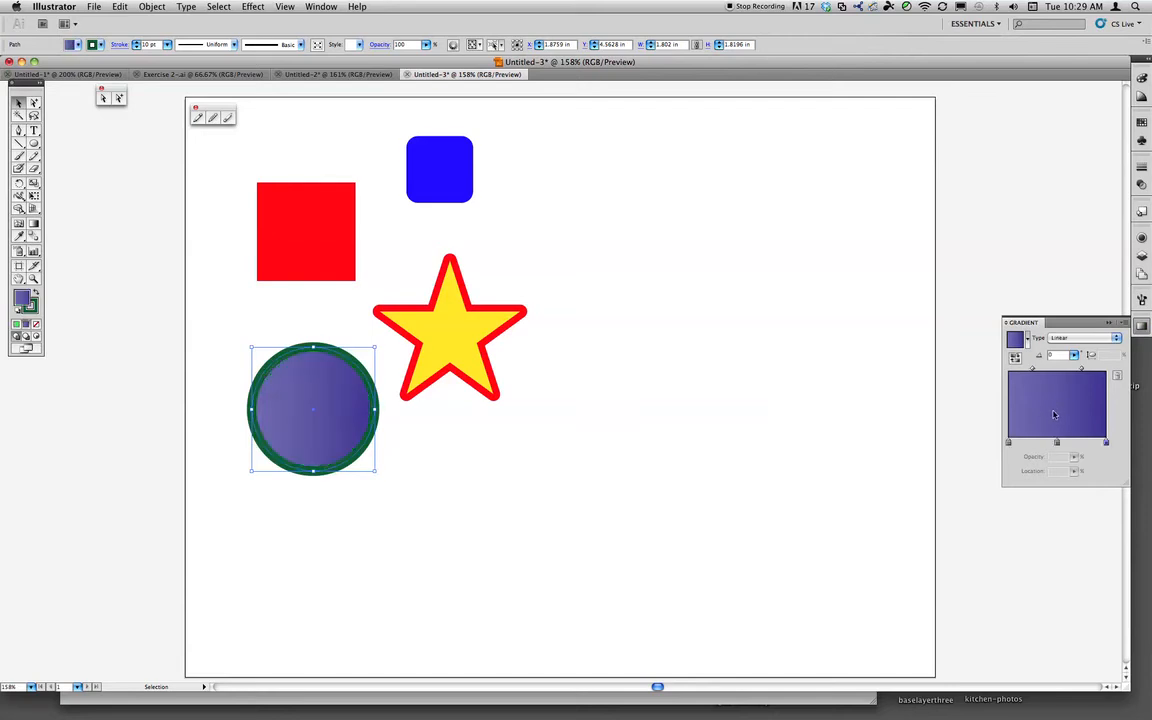
double_click(1008, 443)
click(1048, 467)
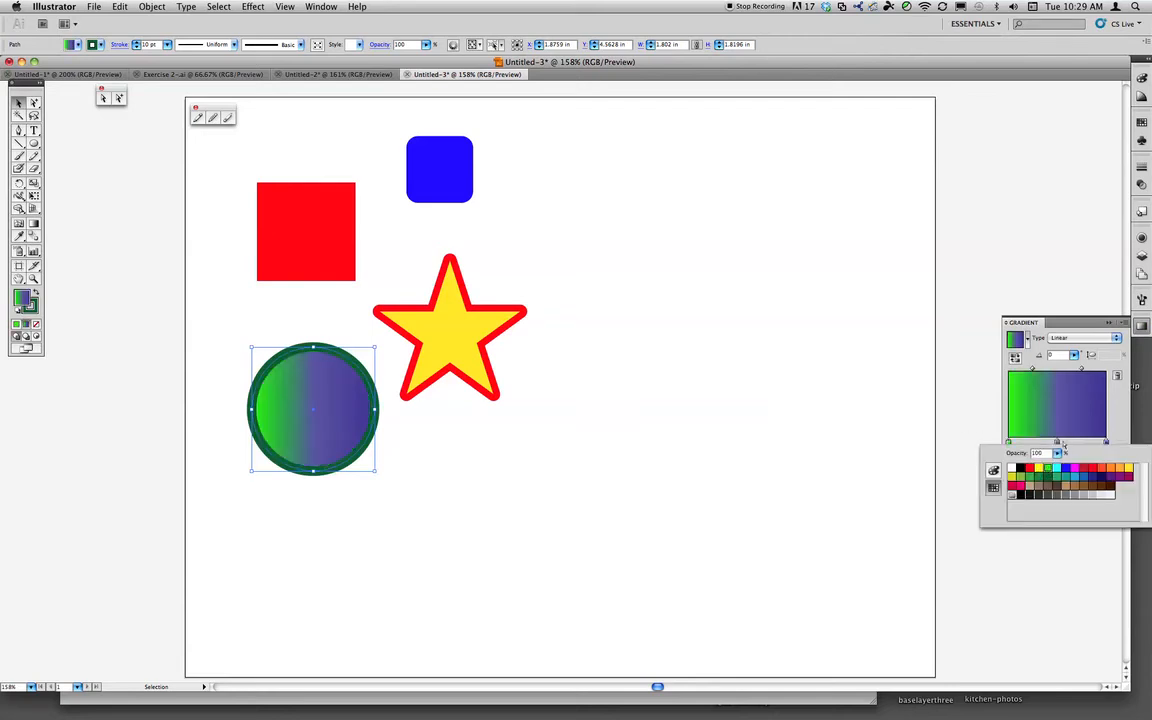
Set the gradient's end color to dark green and remove the extra color stop
drag(1059, 443, 1105, 445)
click(1107, 445)
double_click(1105, 444)
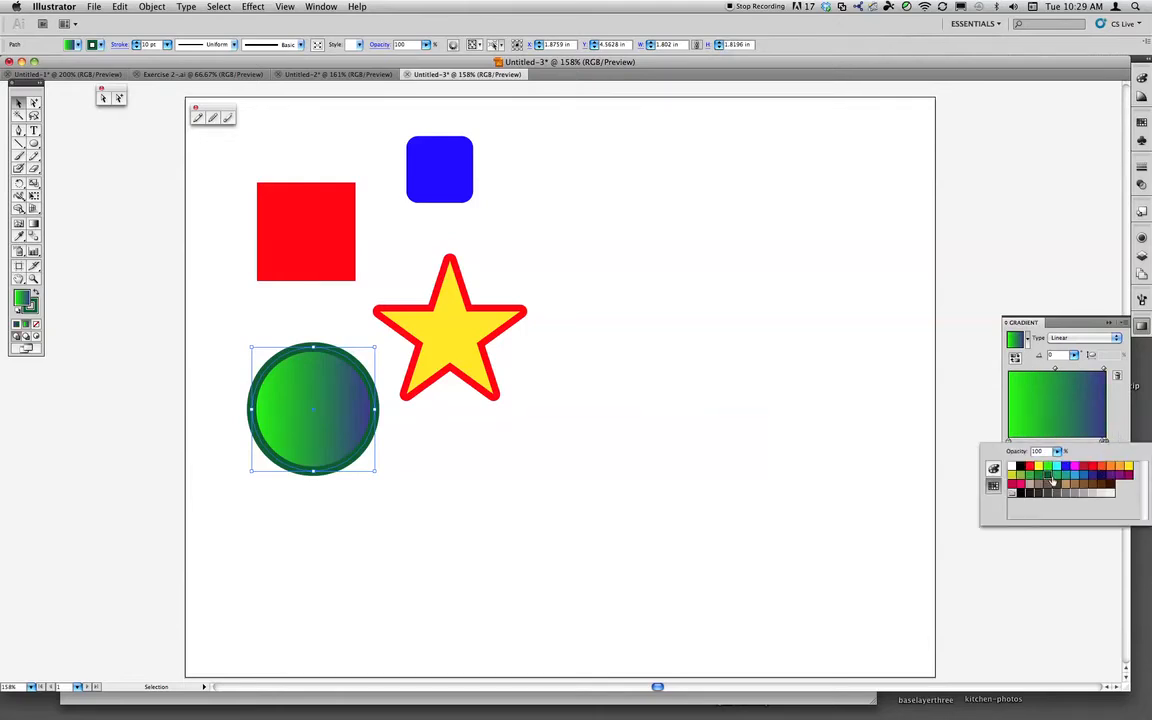
click(1115, 426)
drag(1104, 442, 1096, 477)
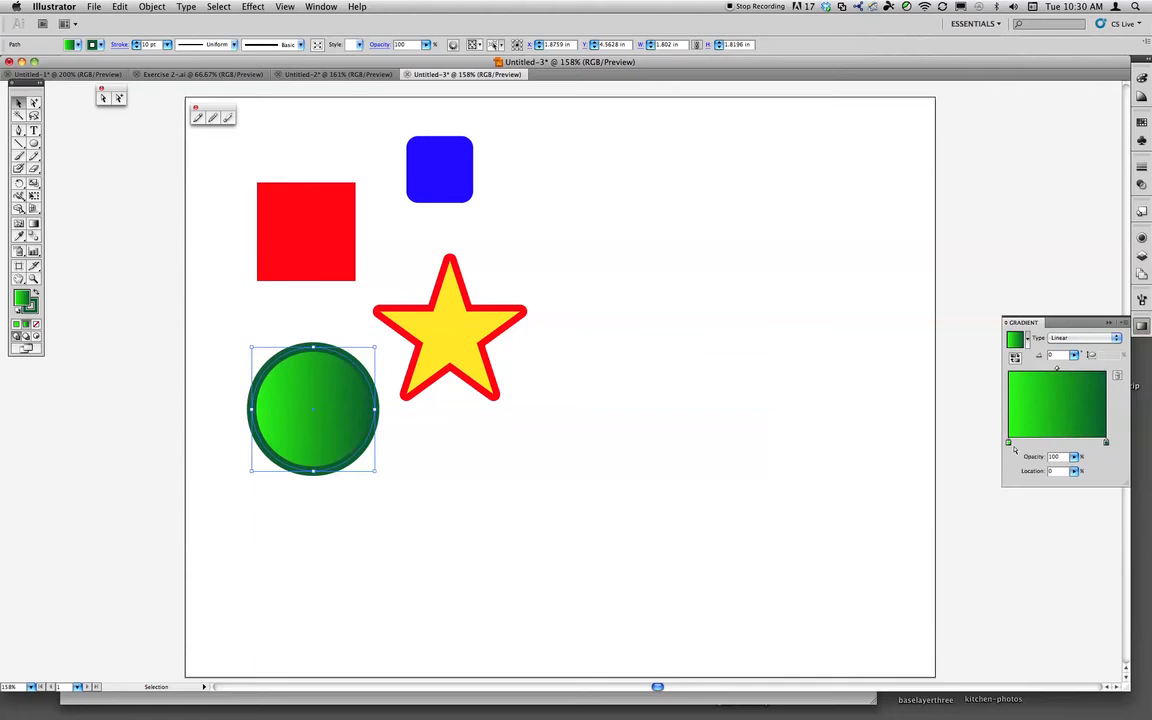
Change the circle's gradient type to Radial and deselect the circle
click(1098, 337)
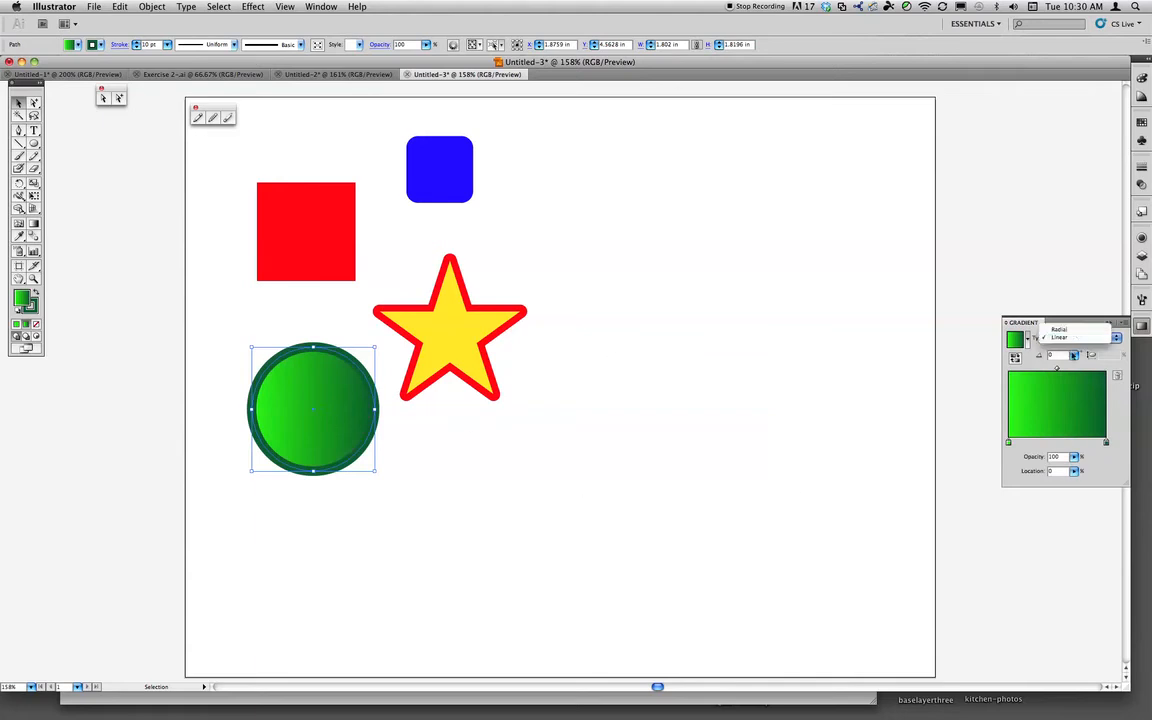
click(1060, 346)
click(578, 408)
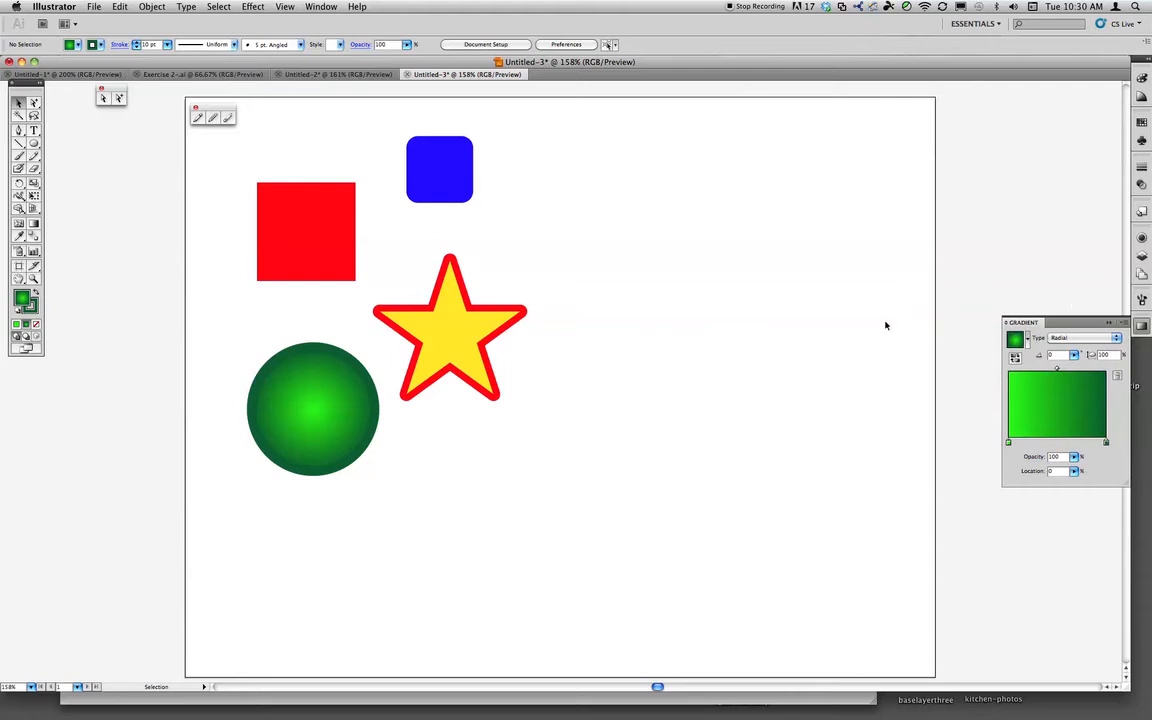
Lower the green circle's opacity to 55%
click(1142, 256)
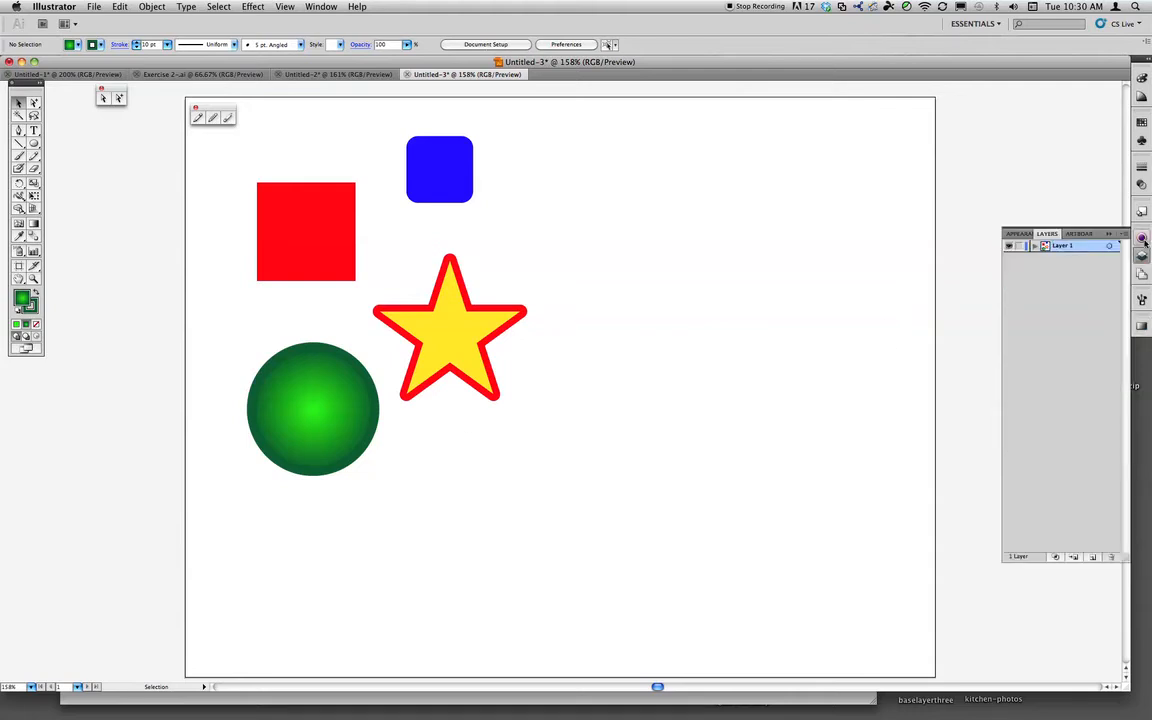
click(1142, 186)
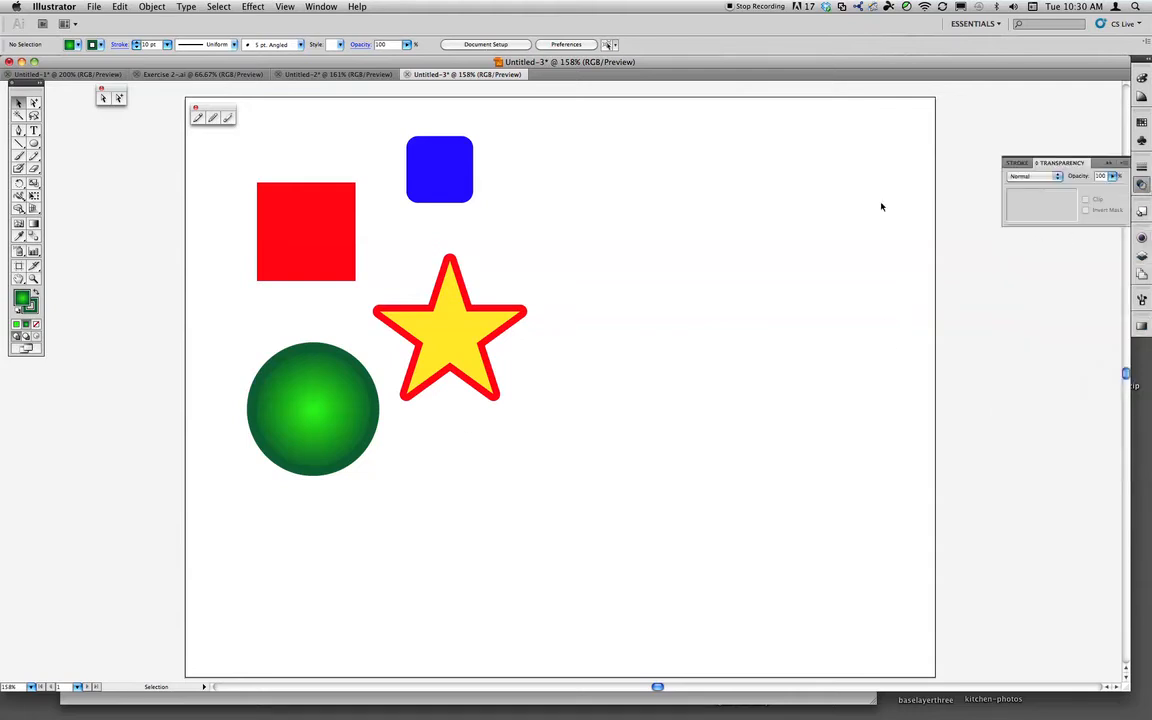
click(312, 418)
click(1113, 177)
drag(1112, 189, 1084, 190)
click(575, 424)
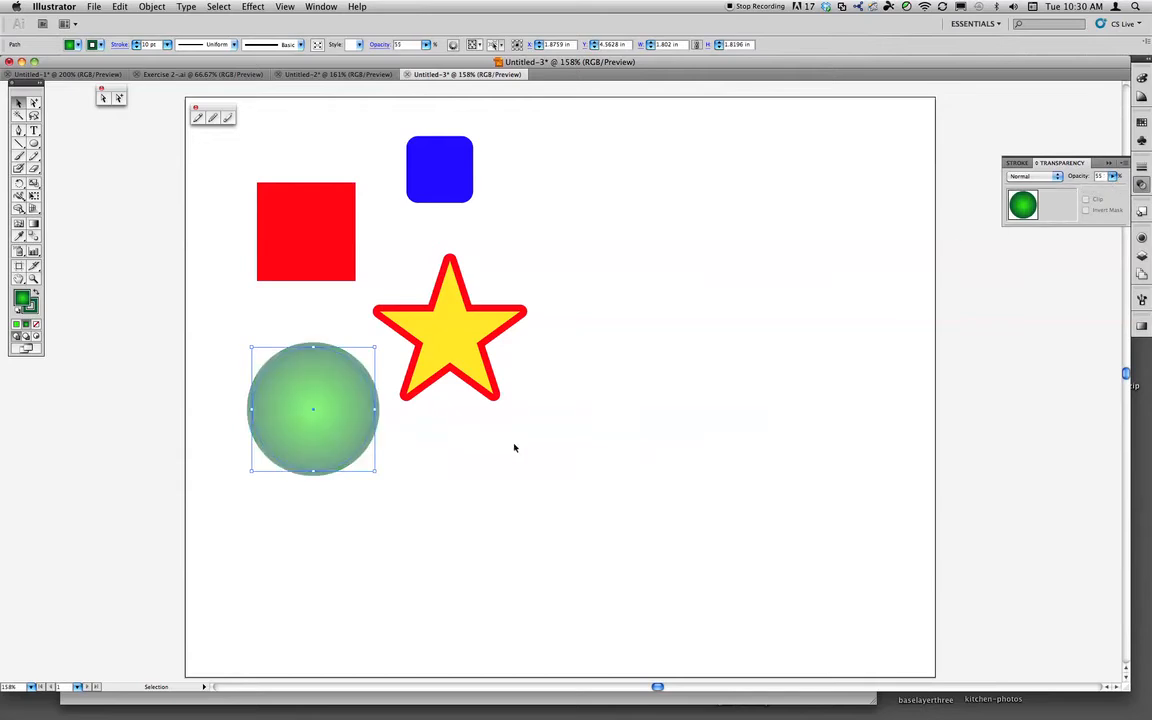
Move the semi-transparent circle over the neighbouring shapes and back below the red square
click(80, 172)
drag(291, 390, 291, 243)
drag(323, 298, 305, 425)
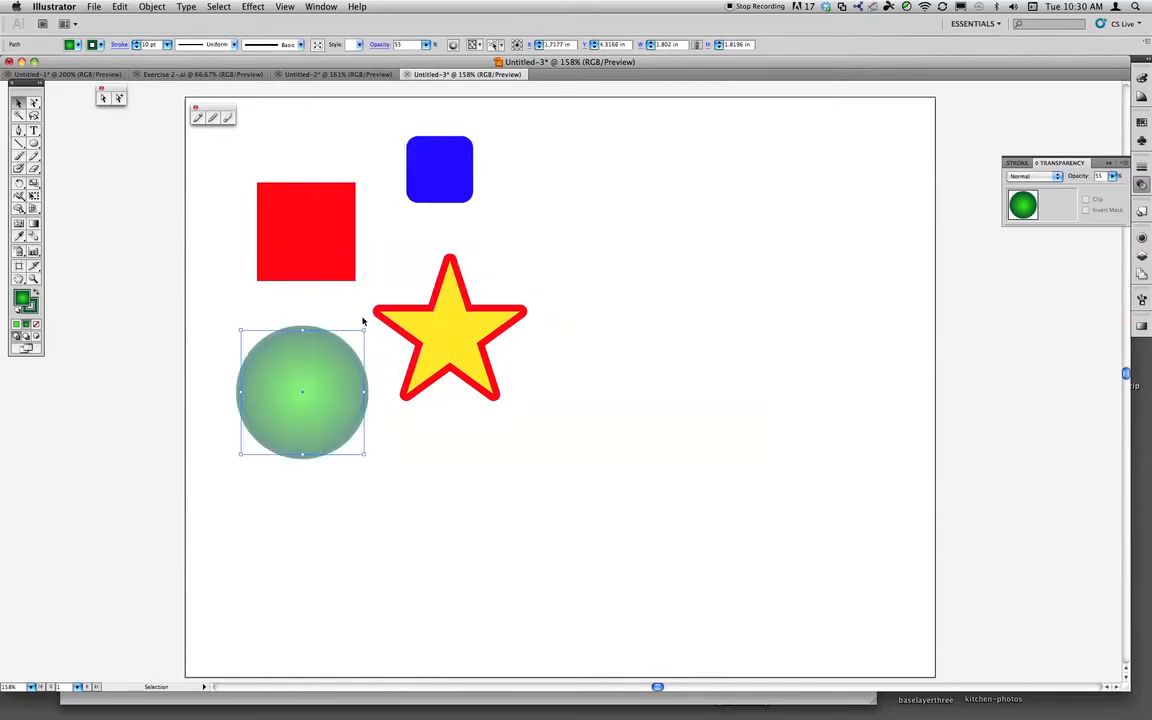
Undo the circle's moves and its opacity reduction, leaving nothing selected
key(super+z)
key(super+z)
key(super+z)
key(super+z)
key(super+z)
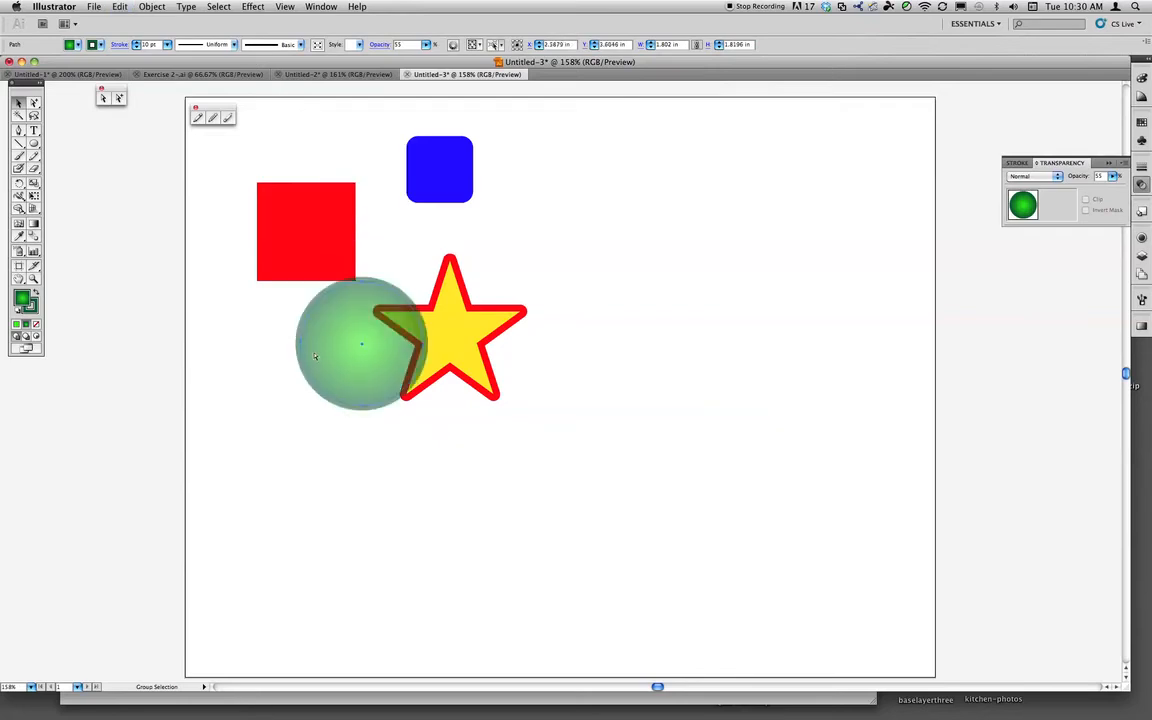
key(super+z)
key(super+z)
key(super+z)
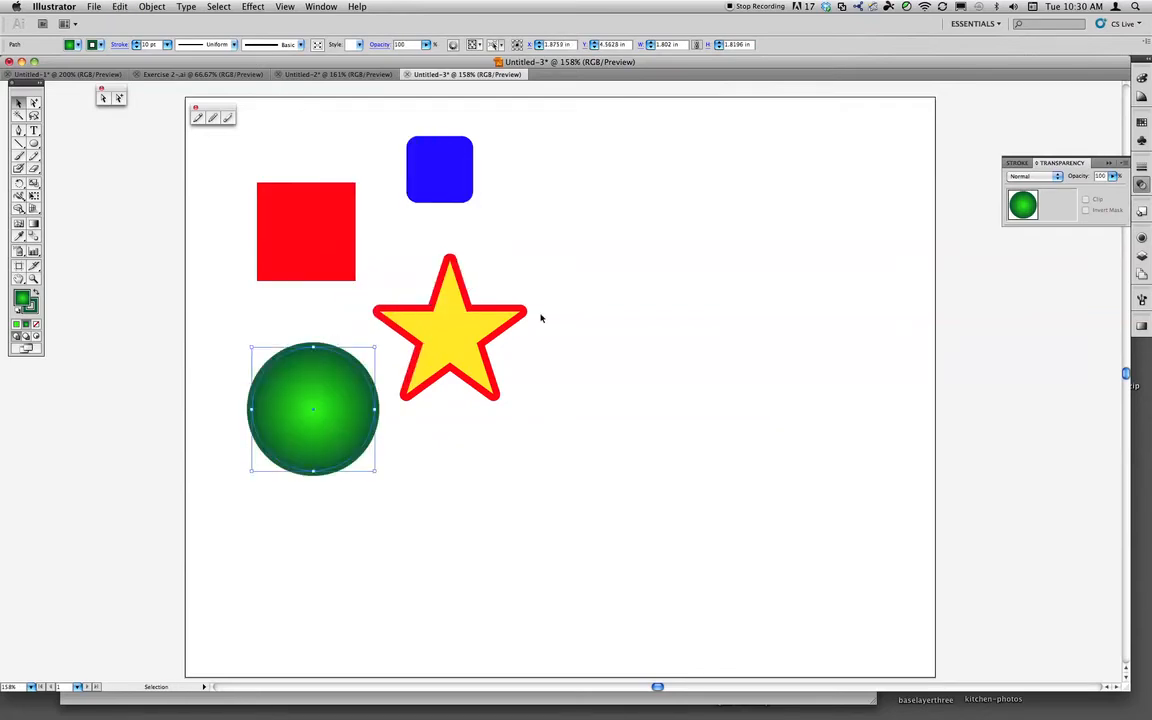
click(681, 290)
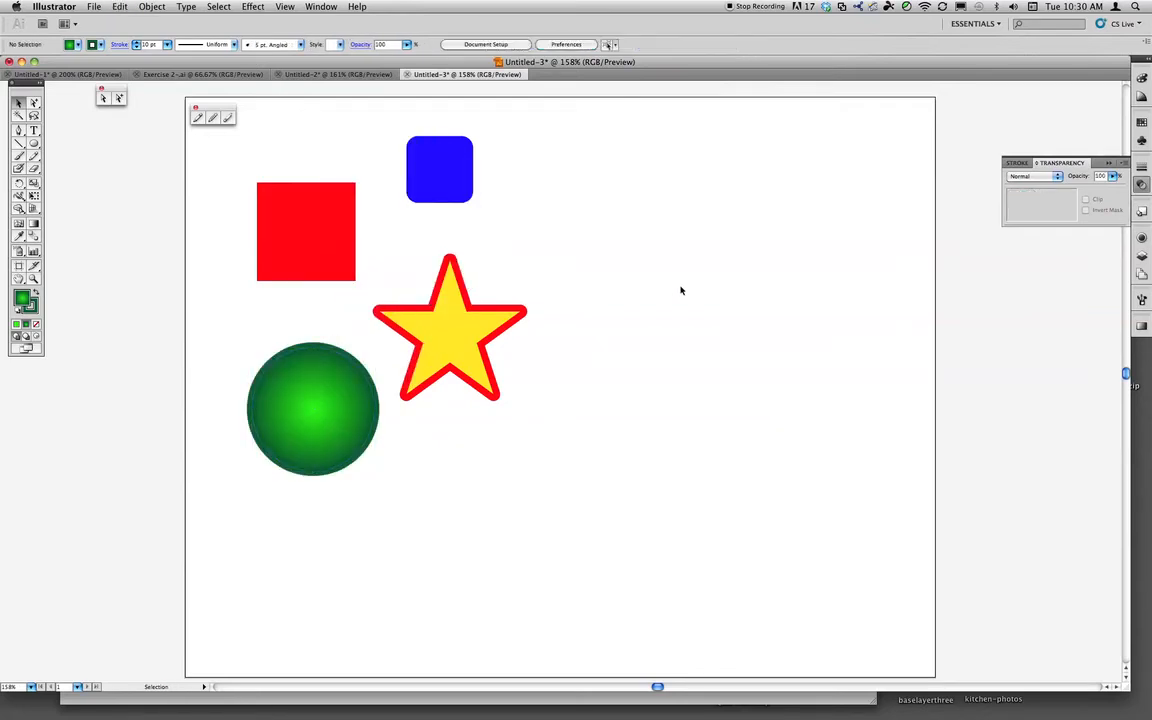
Show the Appearance panel and detach it from the dock as a floating panel
click(1142, 240)
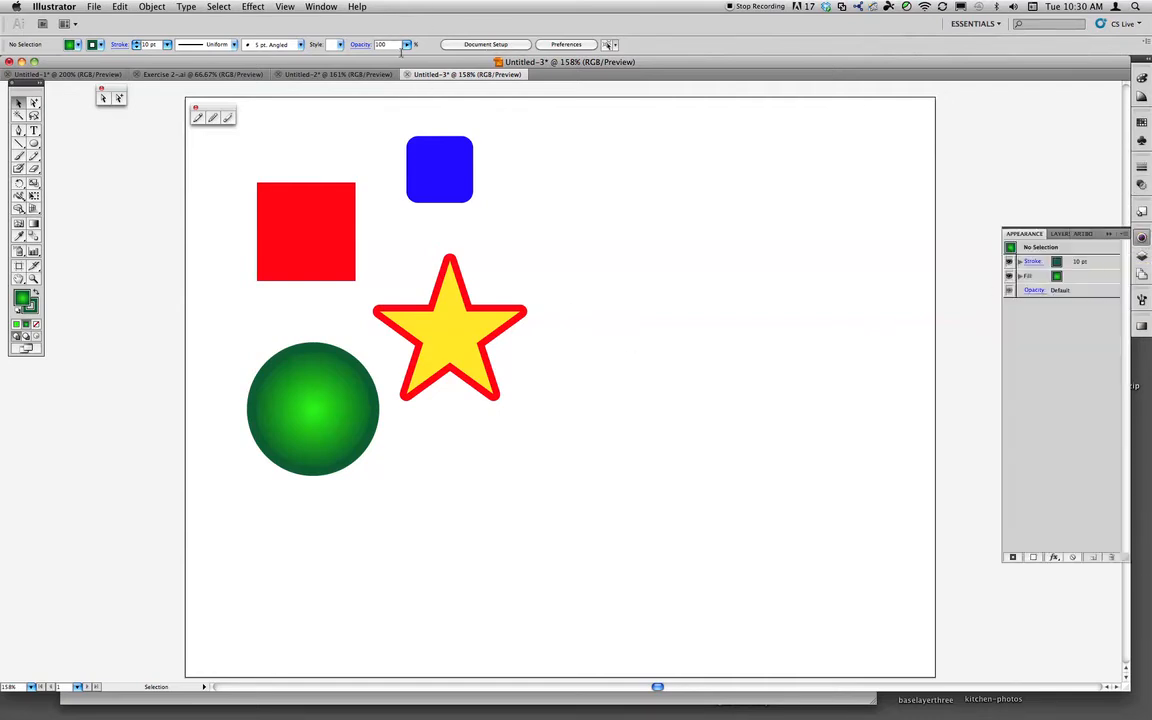
drag(1024, 233, 976, 104)
click(1109, 235)
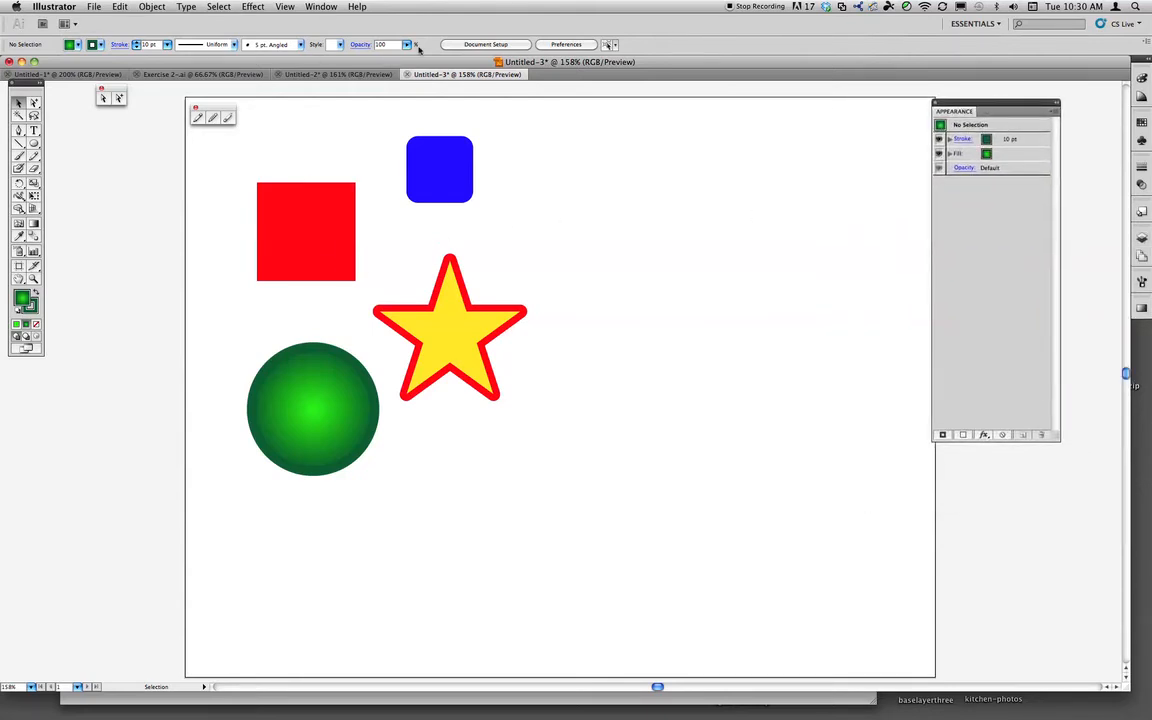
Hide the Appearance panel, show it again and place it just outside the artboard
click(324, 8)
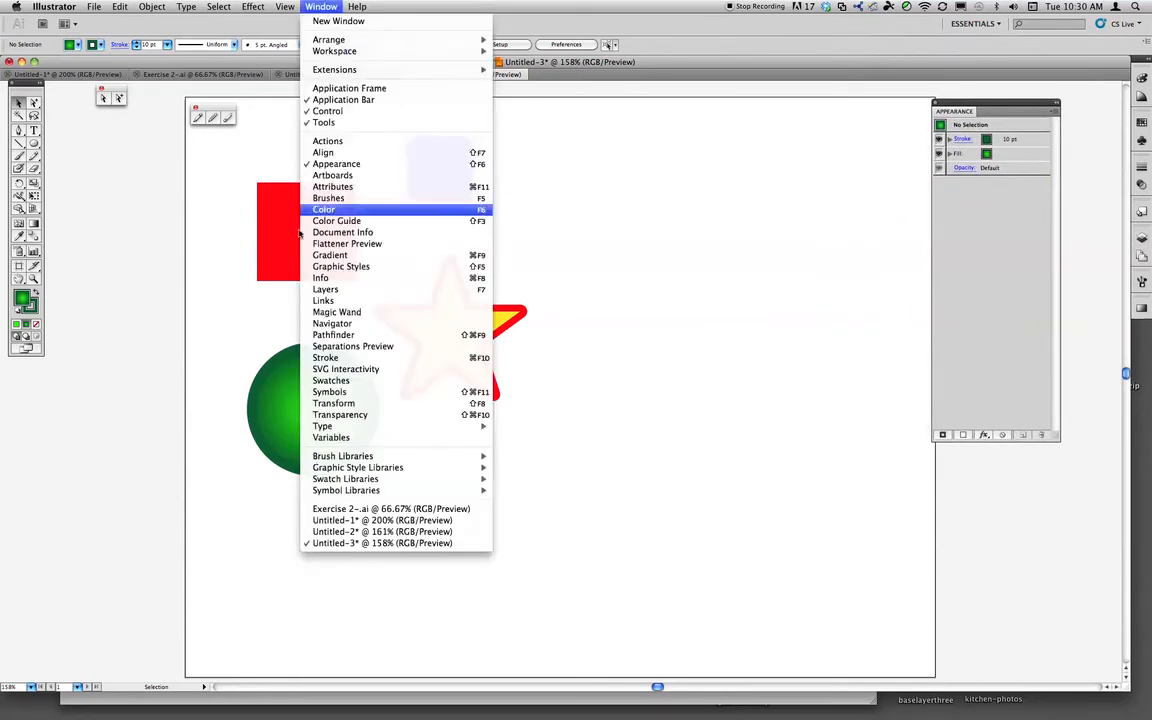
click(374, 164)
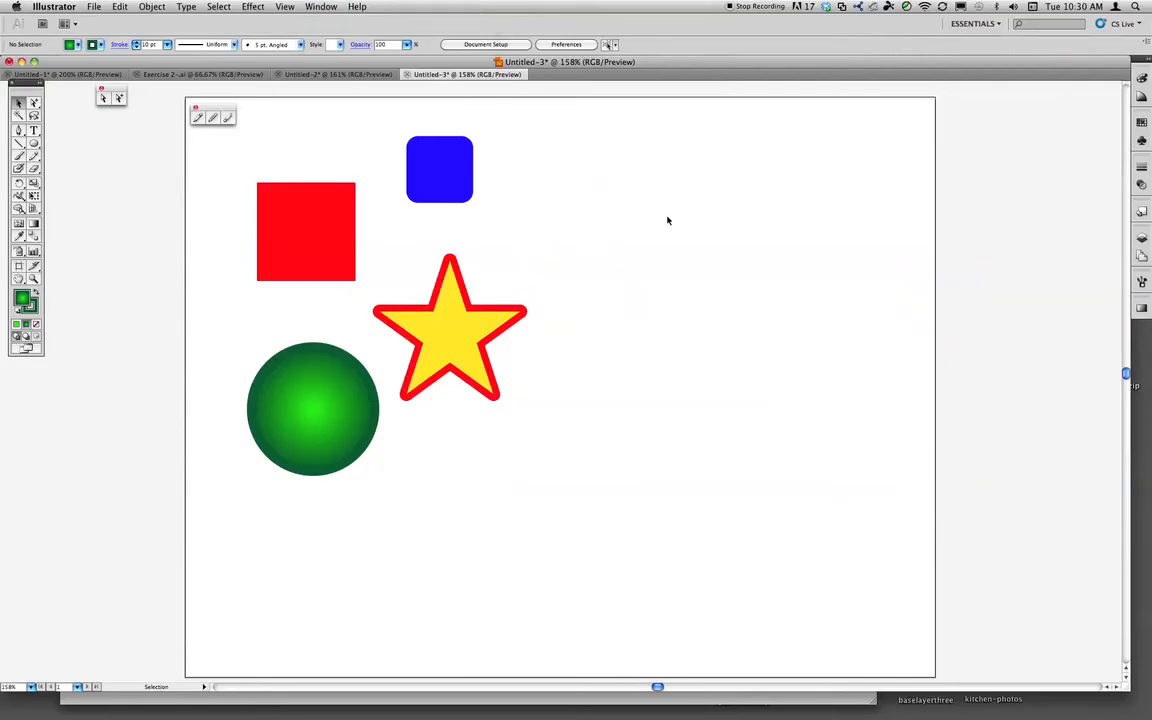
click(318, 7)
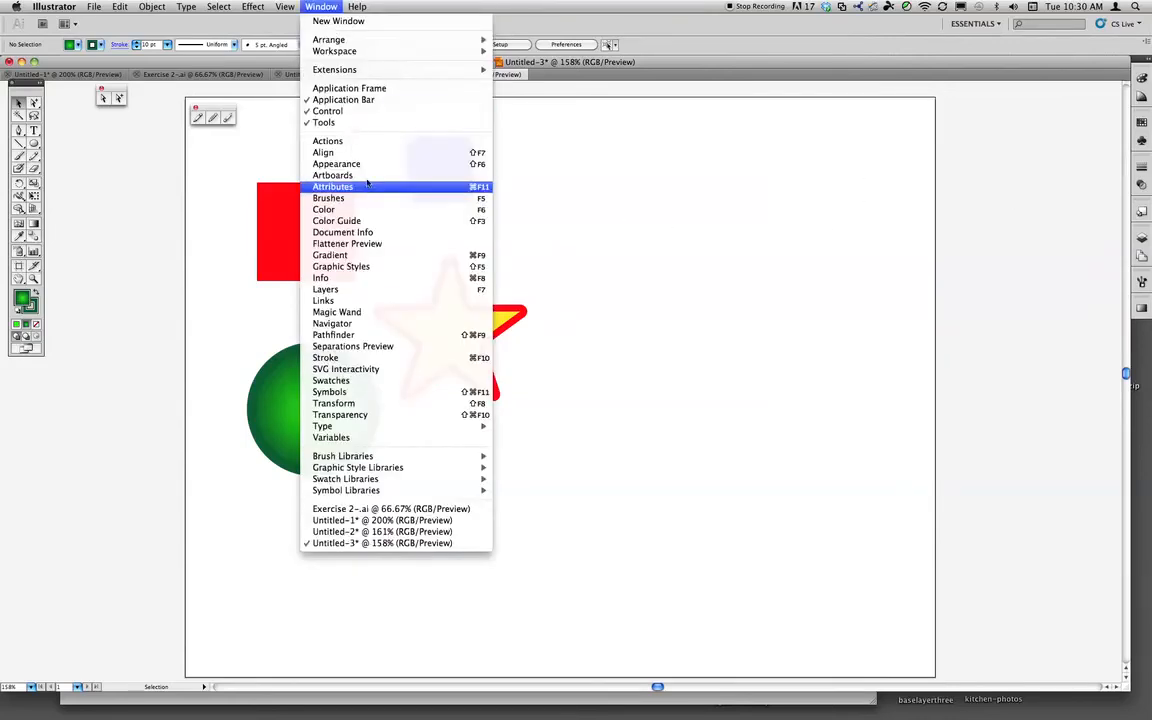
click(340, 162)
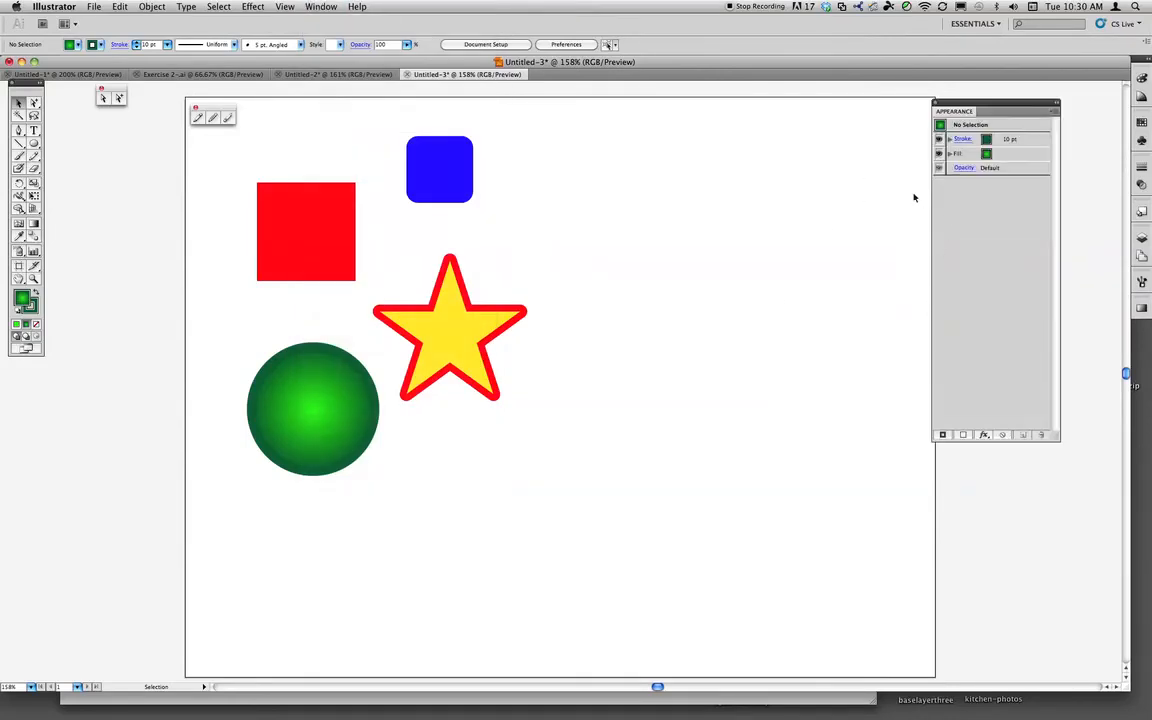
drag(981, 109, 1000, 101)
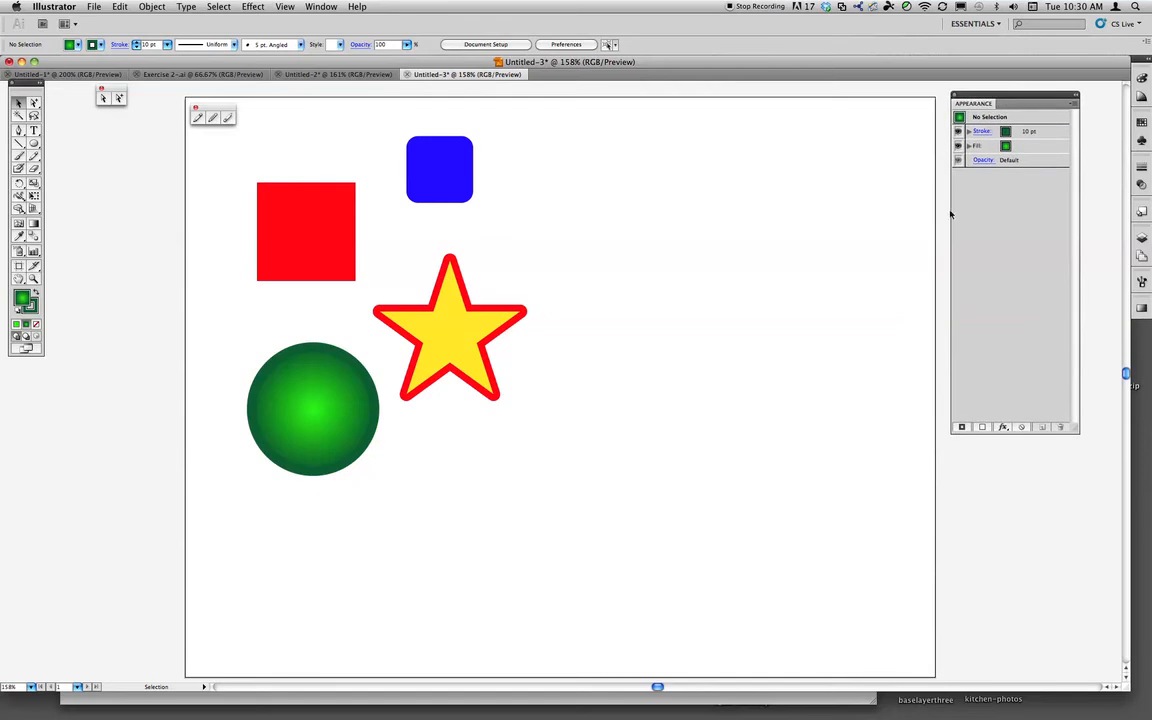
Inspect the red square's appearance attributes and set the green circle's opacity to 53% from its own attributes
click(274, 195)
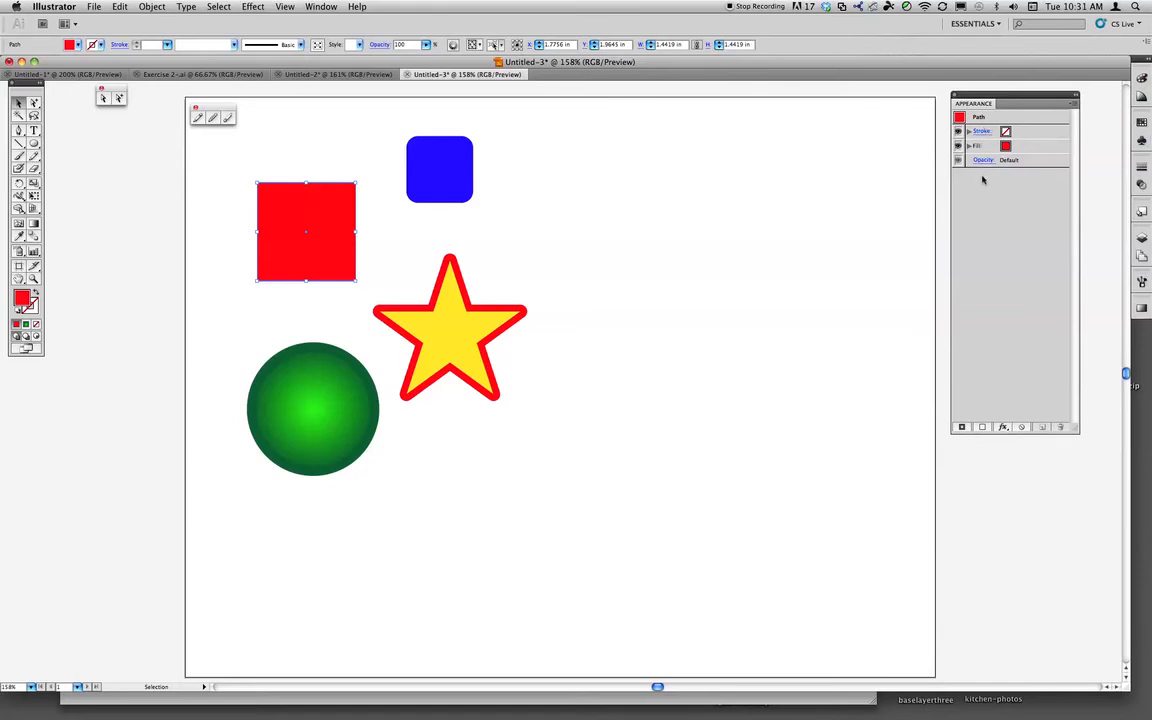
click(284, 387)
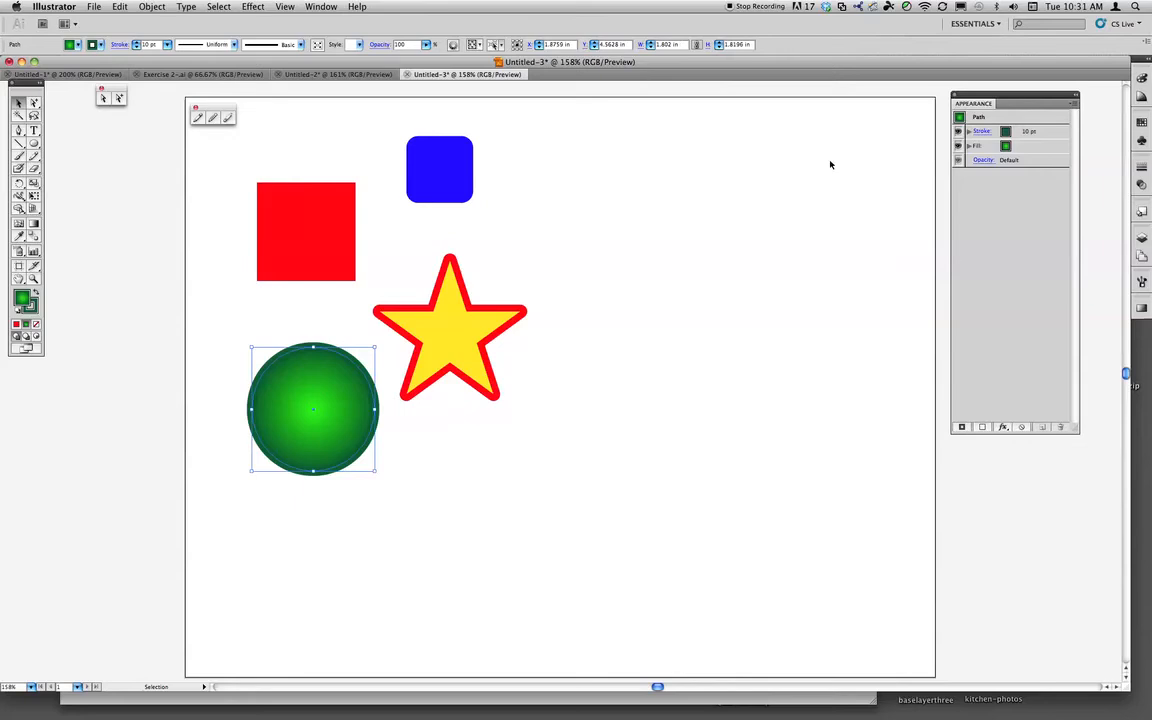
click(985, 161)
click(971, 172)
drag(972, 185, 942, 189)
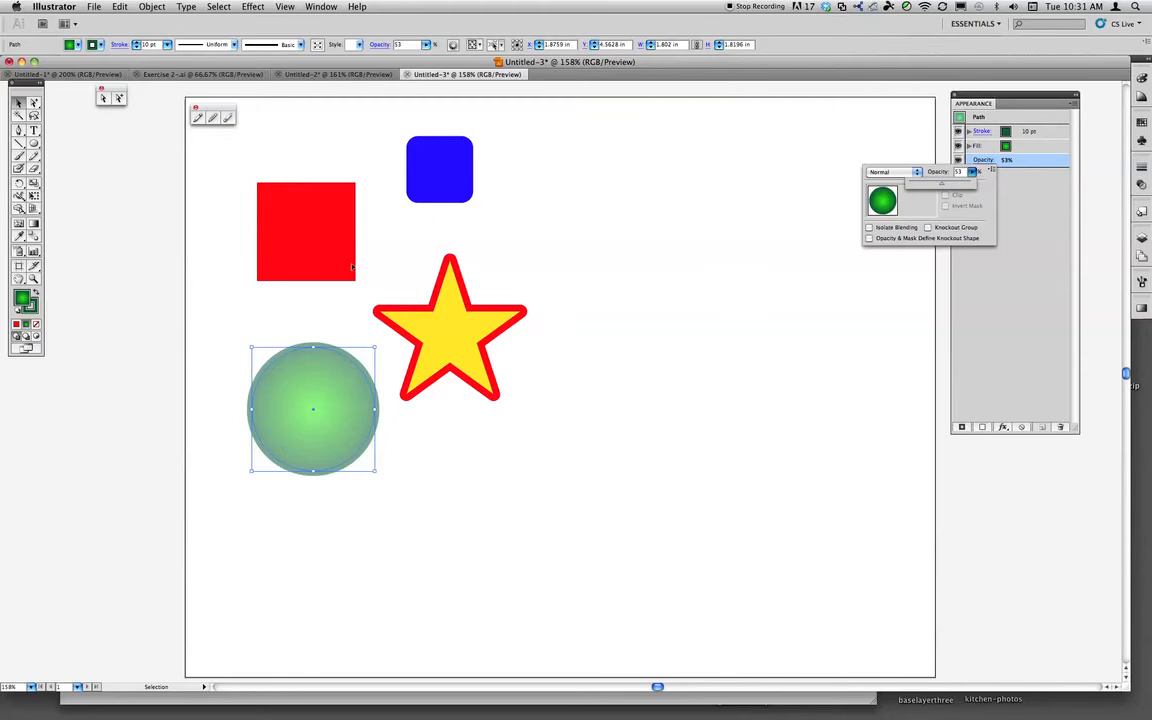
Move the green circle over the red square and the star, and restore its overall opacity to 100%
click(320, 378)
drag(316, 358, 355, 282)
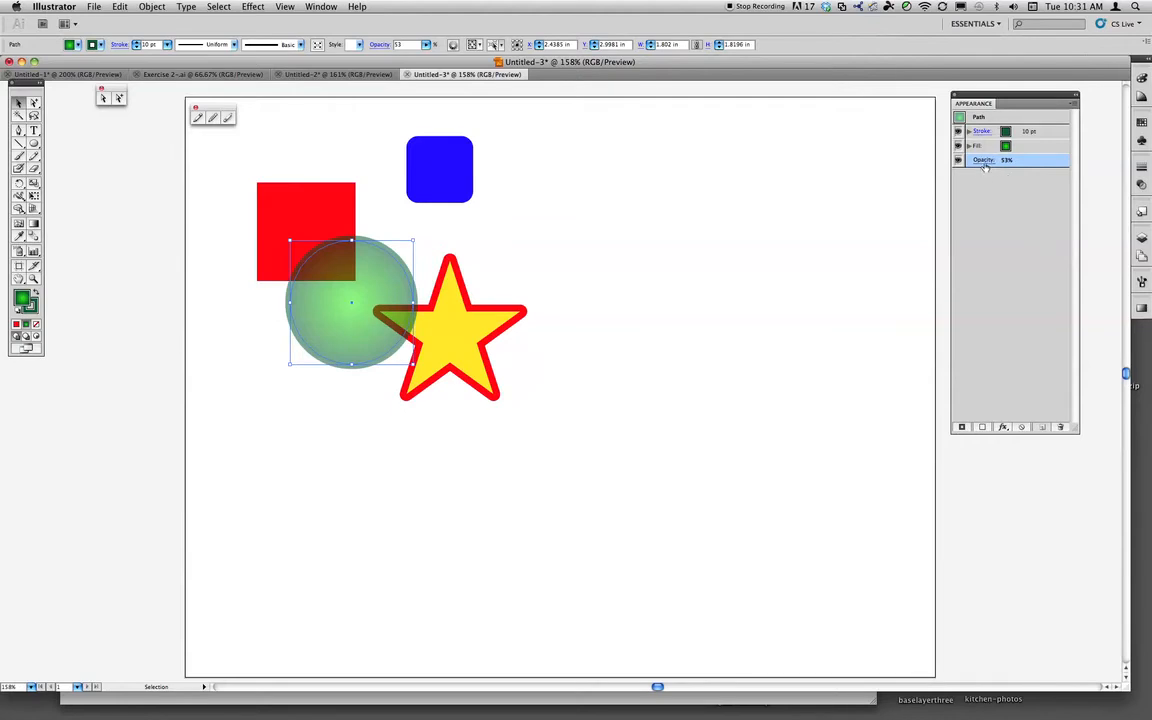
click(983, 160)
drag(943, 185, 1014, 167)
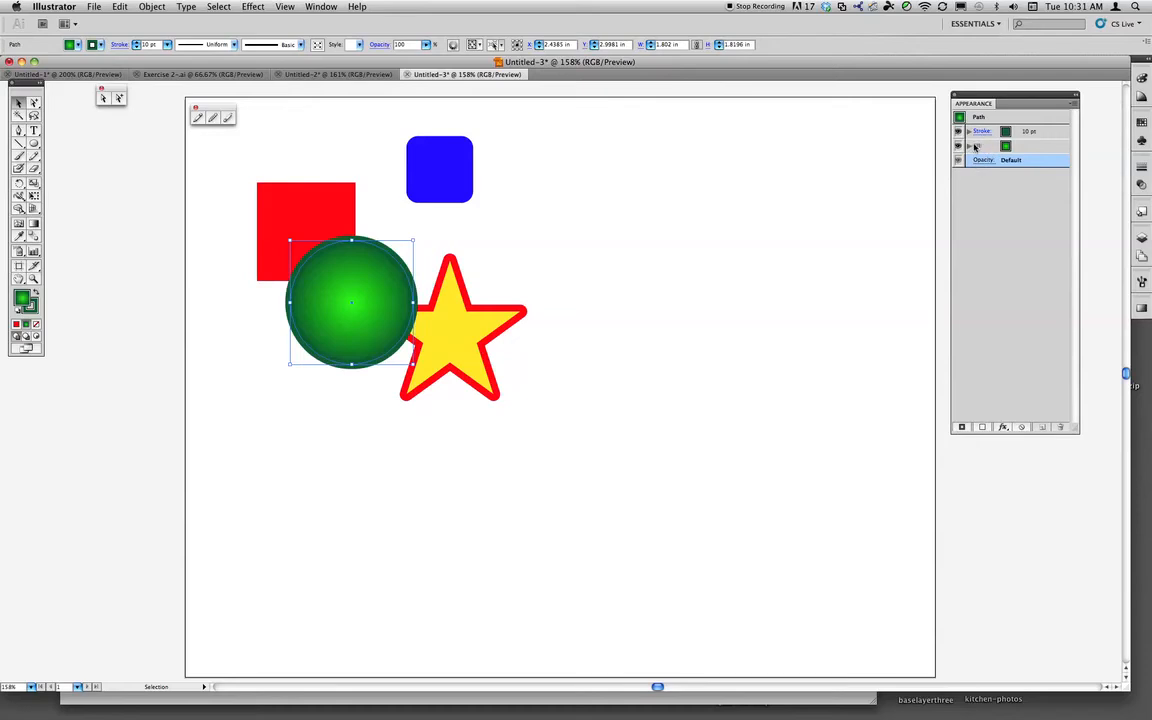
Expand the circle's fill and stroke attributes and set only the fill's opacity to 49%
click(970, 146)
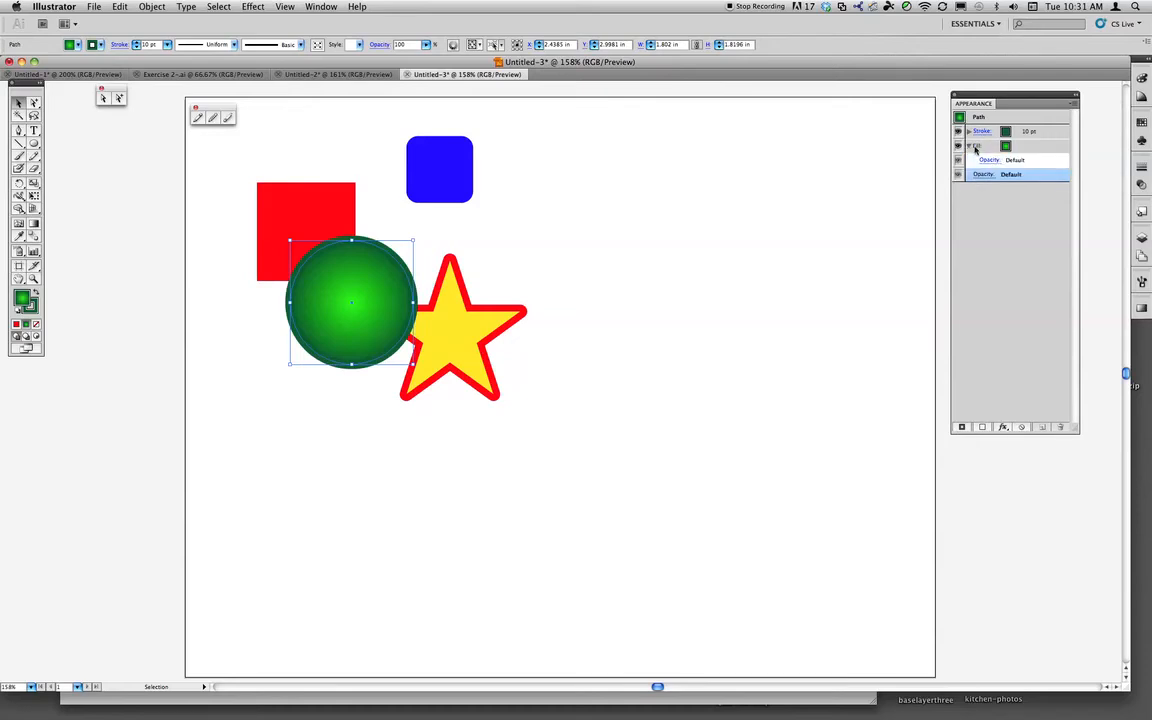
click(968, 131)
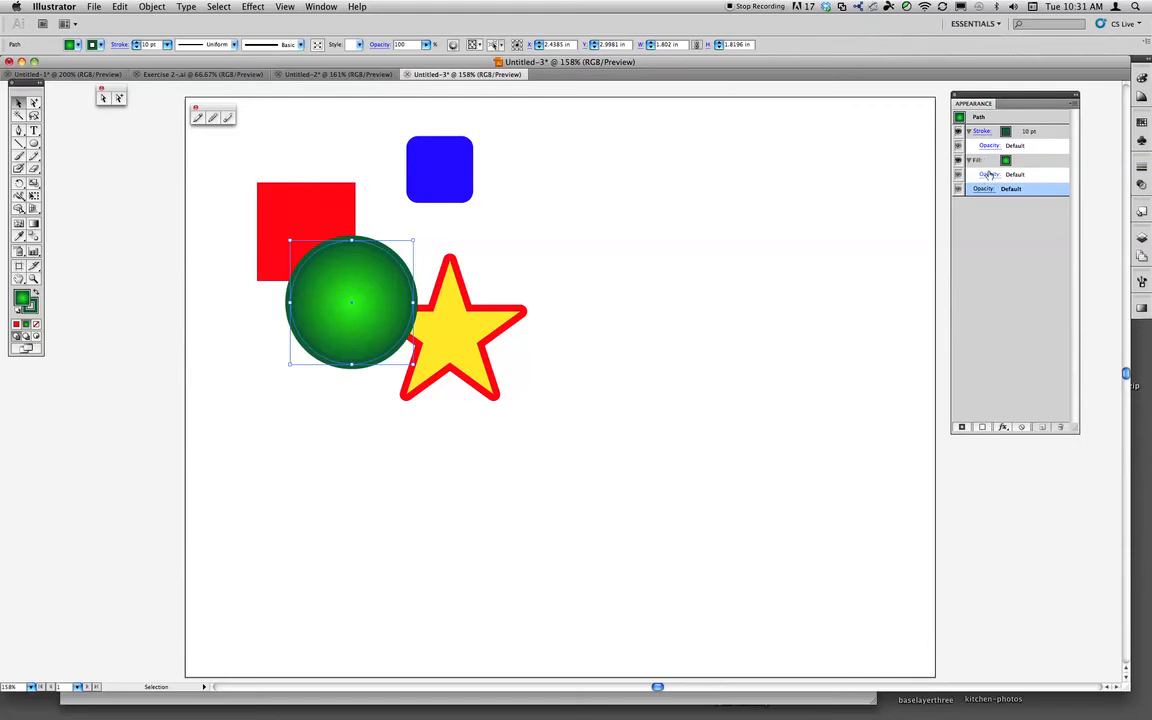
click(989, 174)
click(978, 187)
drag(978, 199, 945, 200)
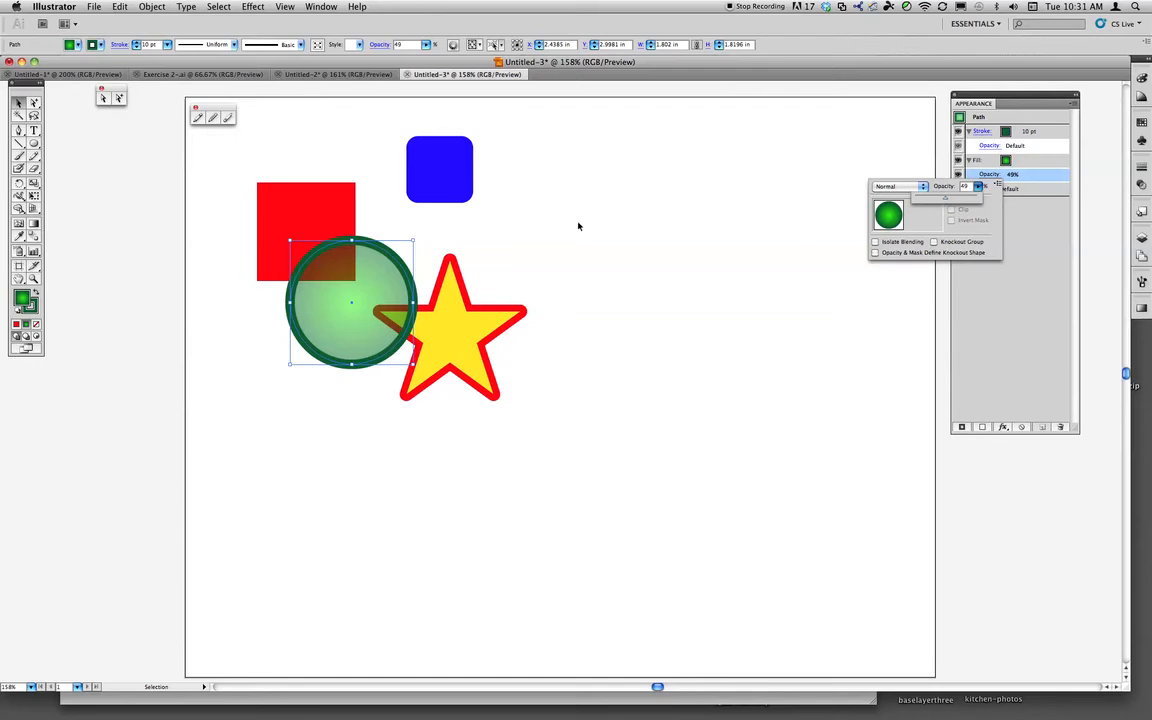
Shift the circle slightly up and to the right, keeping it overlapping the red square and the star
click(23, 101)
click(223, 290)
click(293, 388)
drag(329, 338, 359, 336)
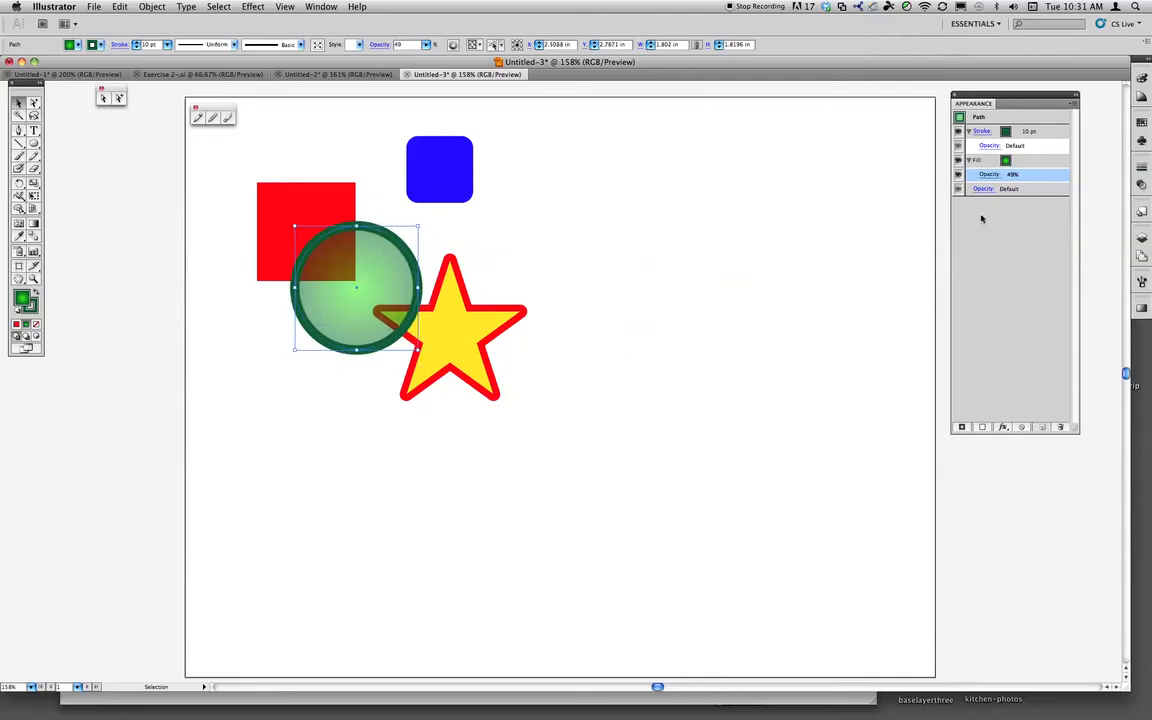
Set the circle stroke's blending mode to Multiply and its opacity to 63%
click(989, 145)
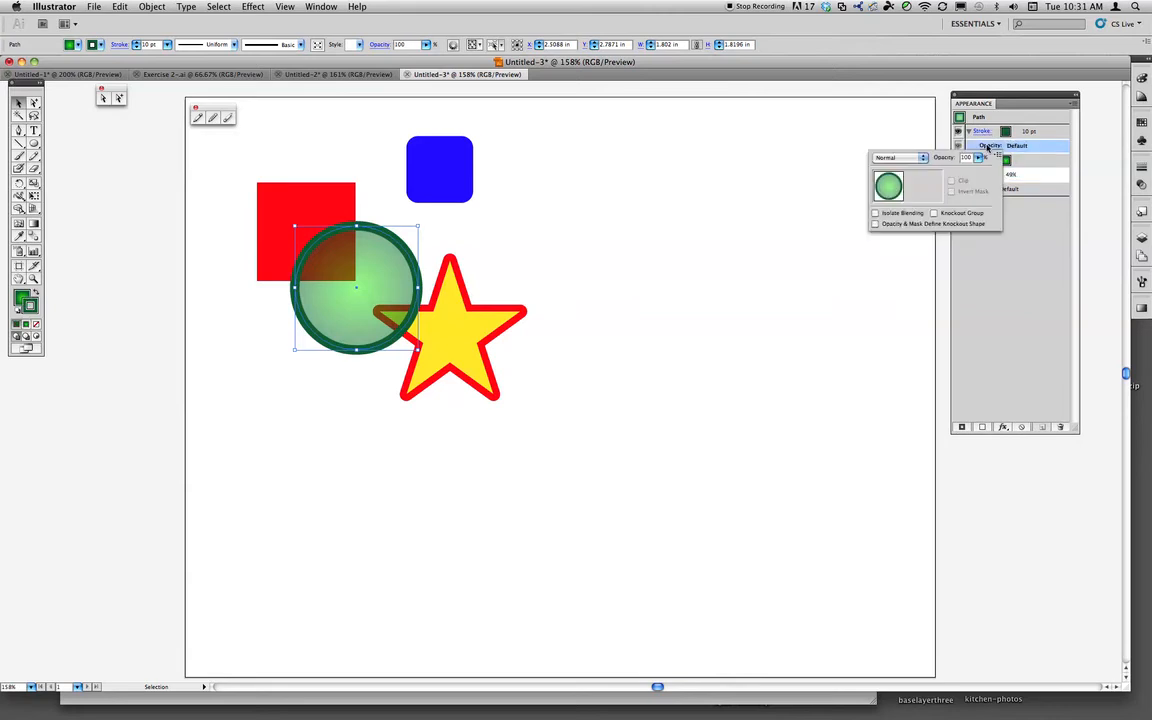
click(900, 157)
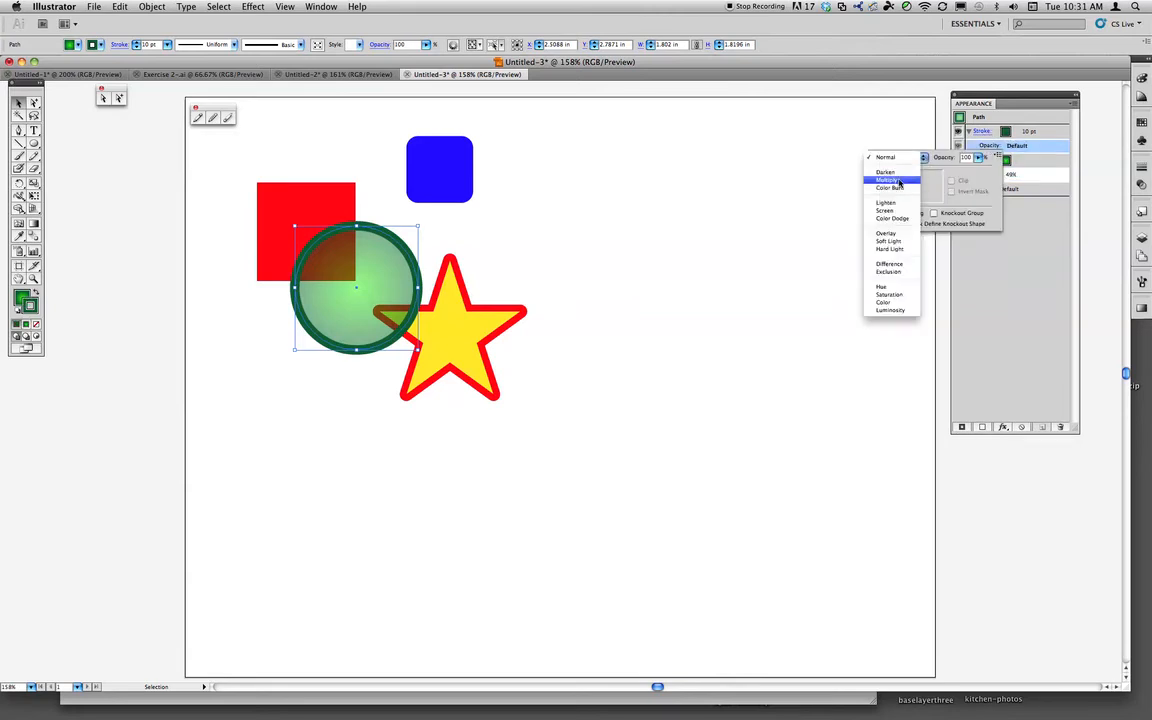
click(884, 183)
drag(977, 158, 945, 196)
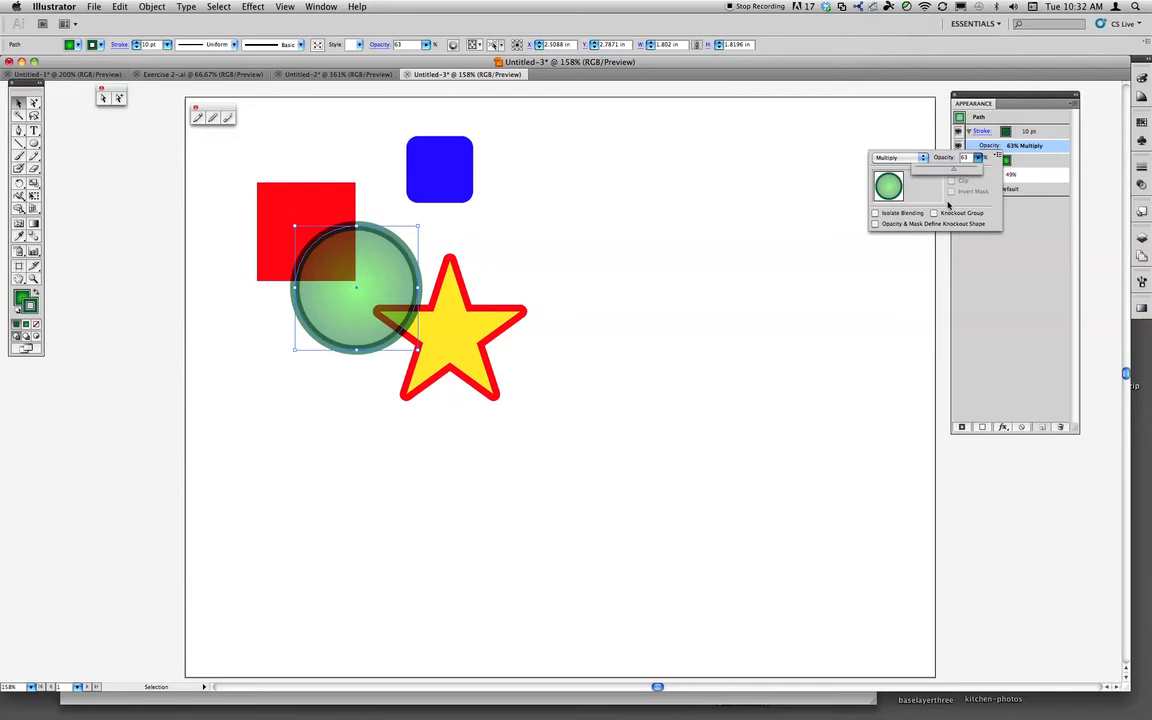
Set the circle fill's blending mode to Screen and nudge the circle around its overlap with the red square
click(989, 174)
click(900, 186)
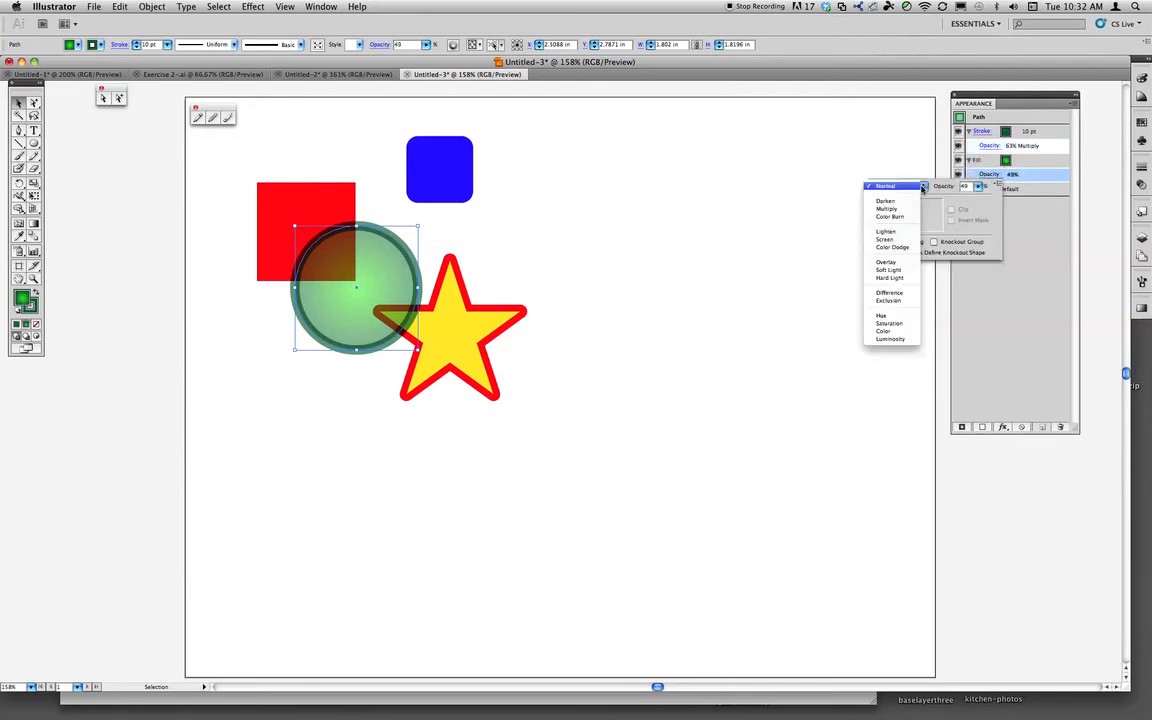
click(910, 240)
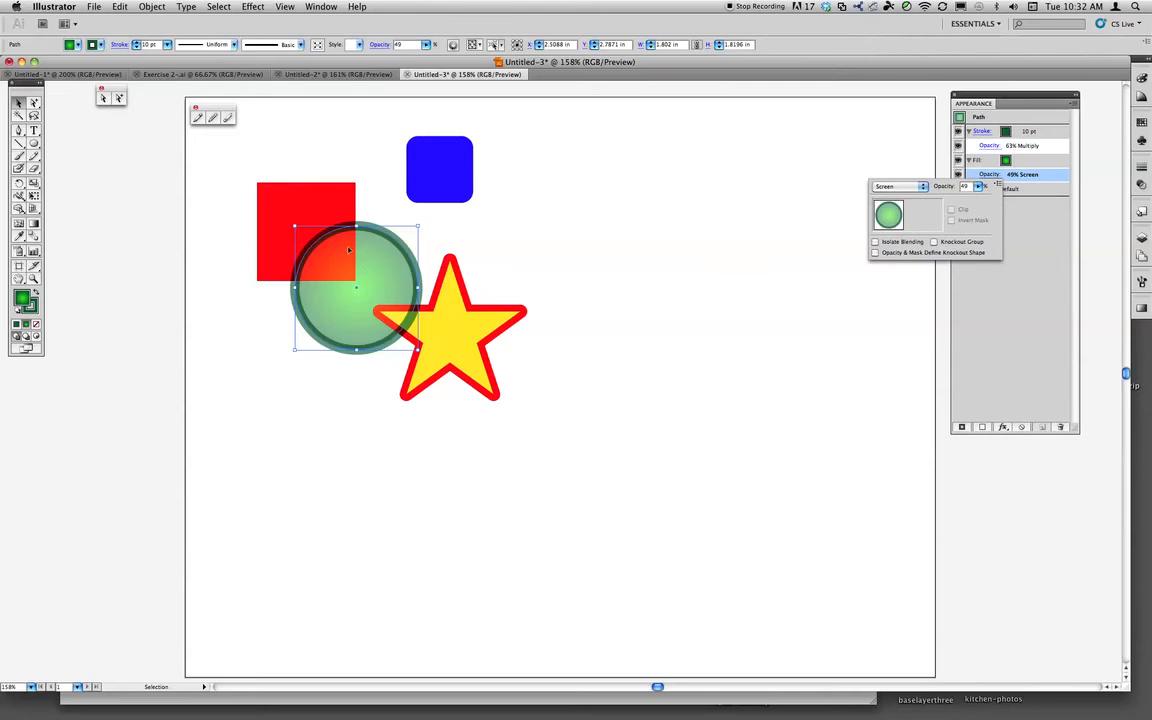
drag(396, 269, 350, 268)
click(344, 426)
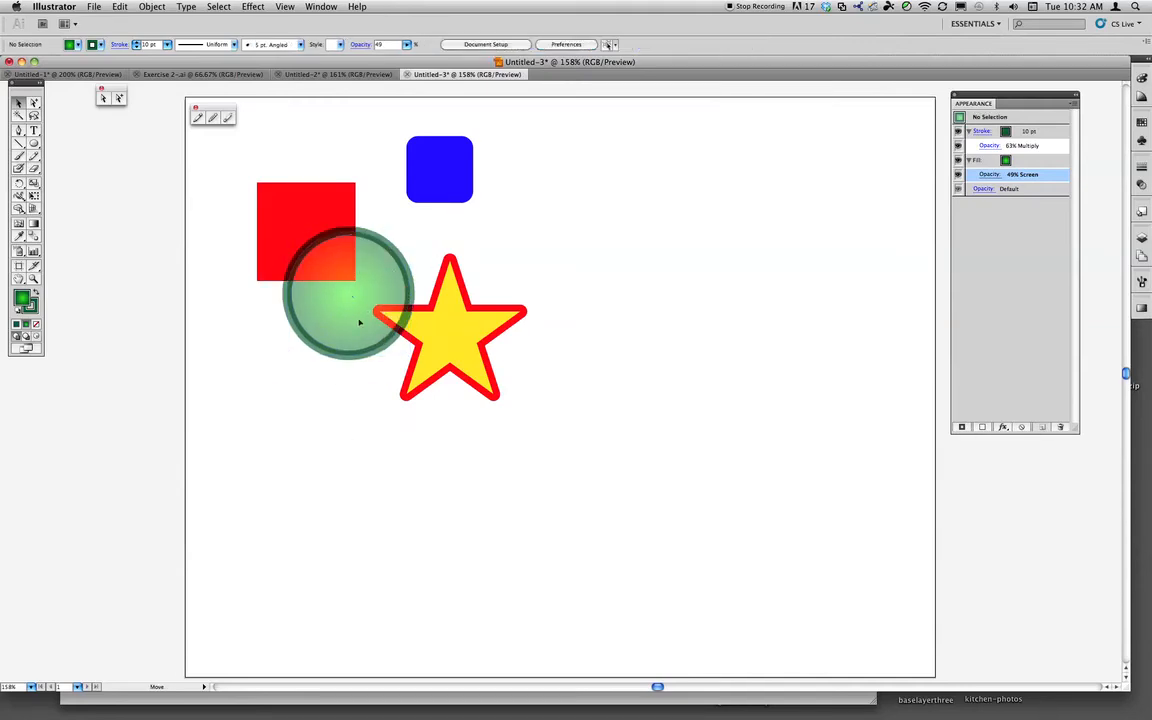
drag(326, 292, 334, 295)
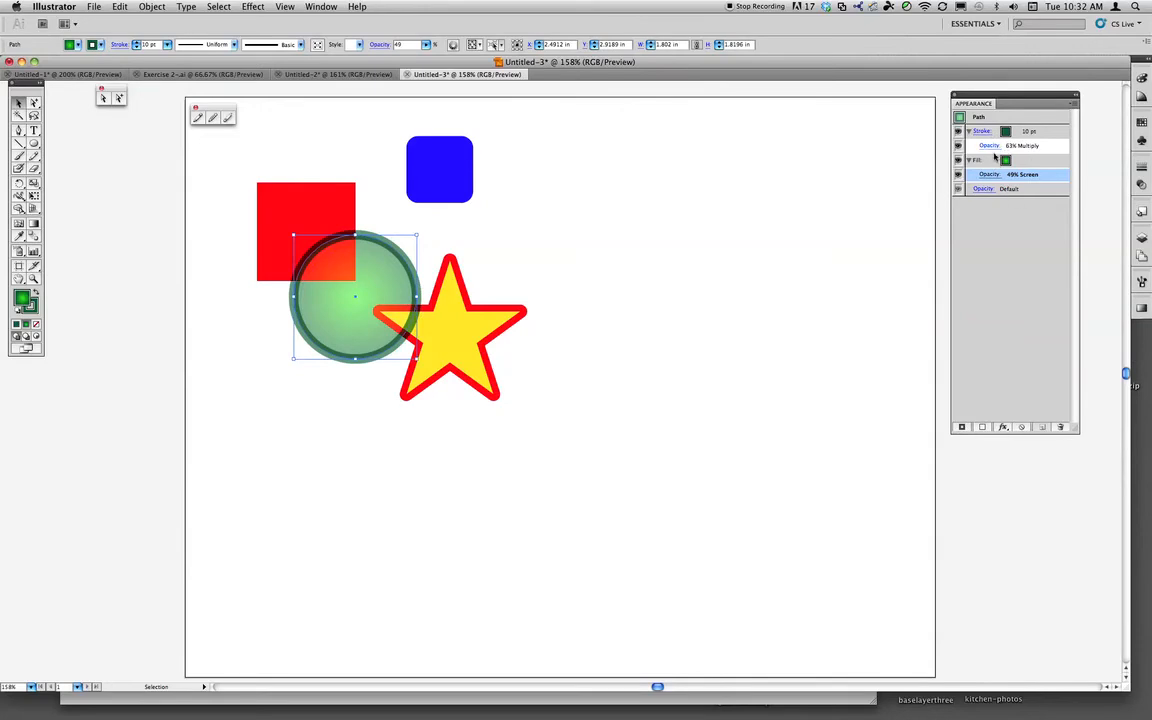
Switch the circle stroke's blending mode to Normal and back to Multiply to compare the effect
click(989, 145)
click(917, 158)
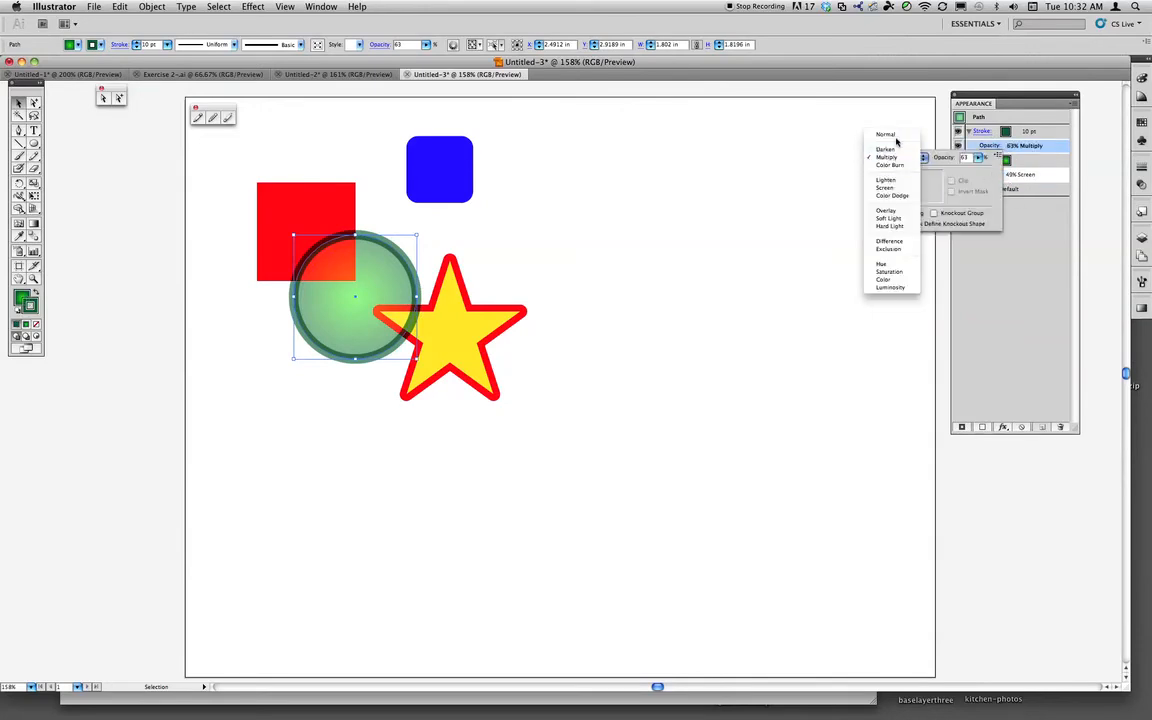
click(890, 131)
click(898, 157)
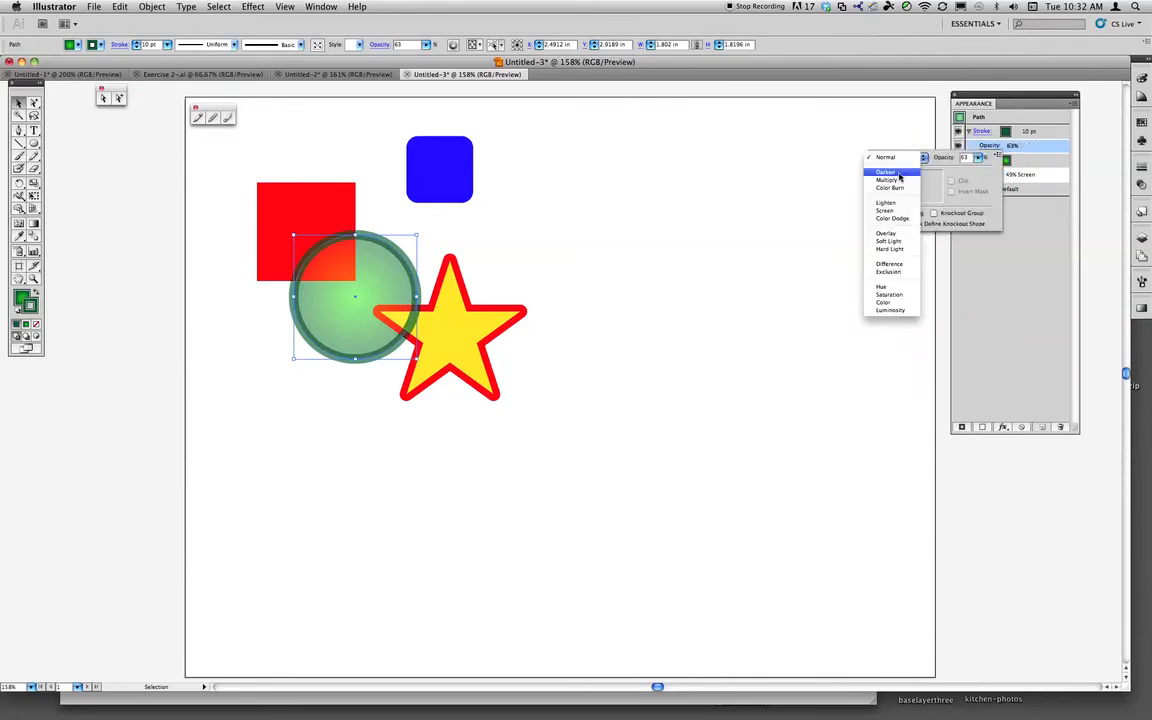
click(887, 177)
click(319, 221)
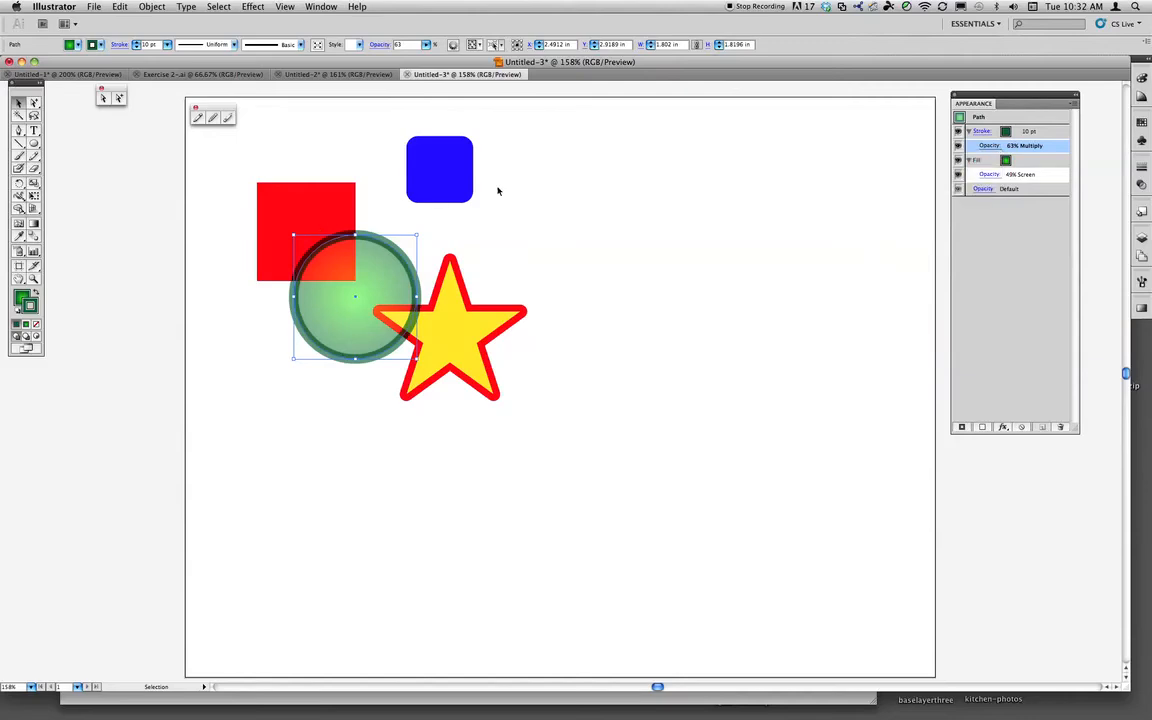
Give the red square a dark navy stroke from its appearance attributes
click(265, 194)
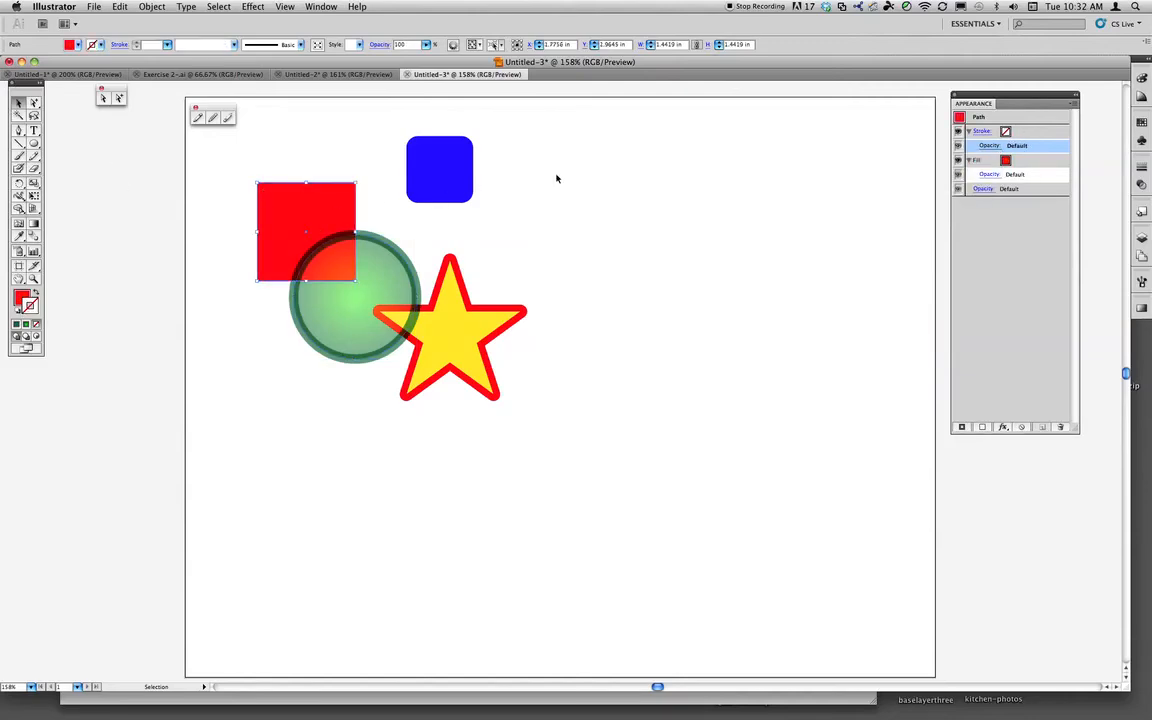
click(1008, 132)
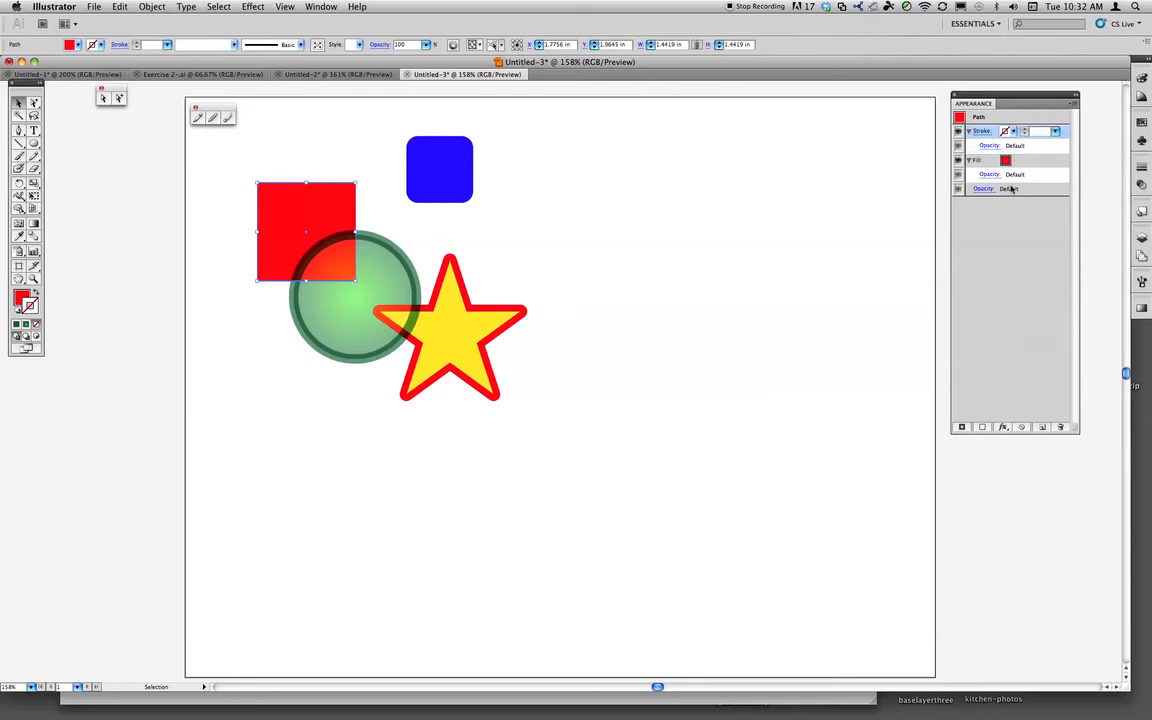
click(1013, 131)
click(994, 153)
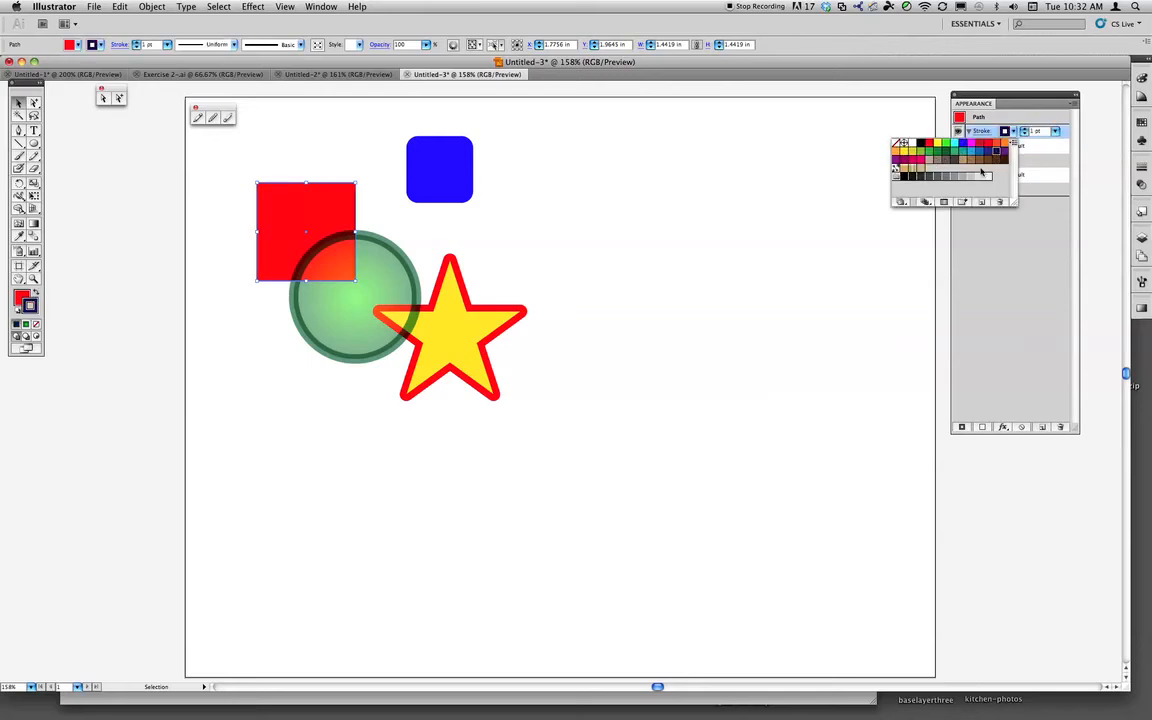
click(1034, 198)
Increase the red square's stroke weight to 8 pt
click(1024, 129)
click(1024, 129)
click(1024, 129)
click(1024, 129)
click(1024, 130)
click(1024, 130)
click(1024, 130)
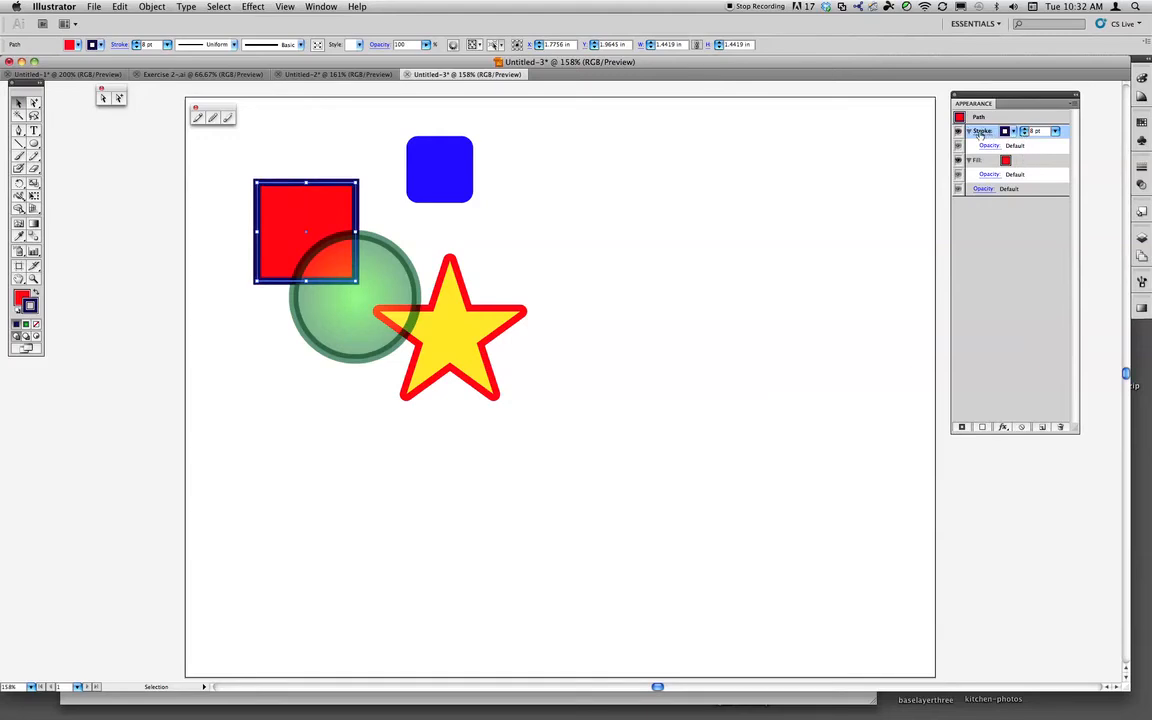
Examine the detailed options of the red square's stroke, such as cap, corner, dashes and profile
click(981, 131)
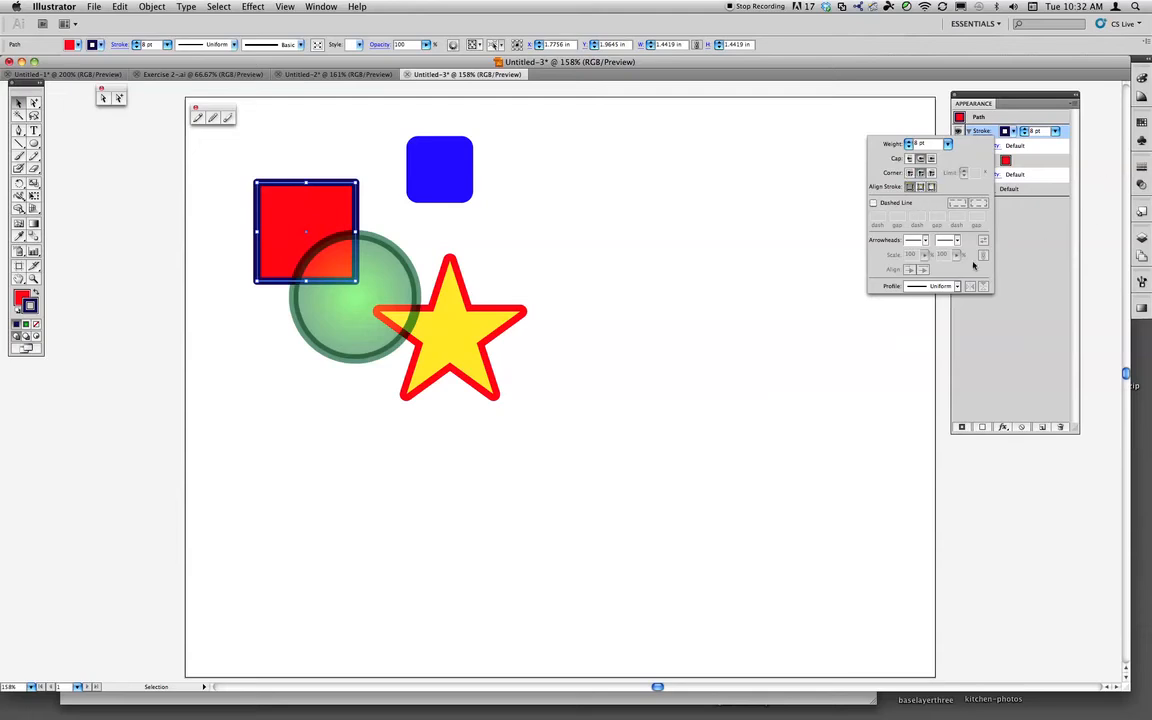
click(1024, 266)
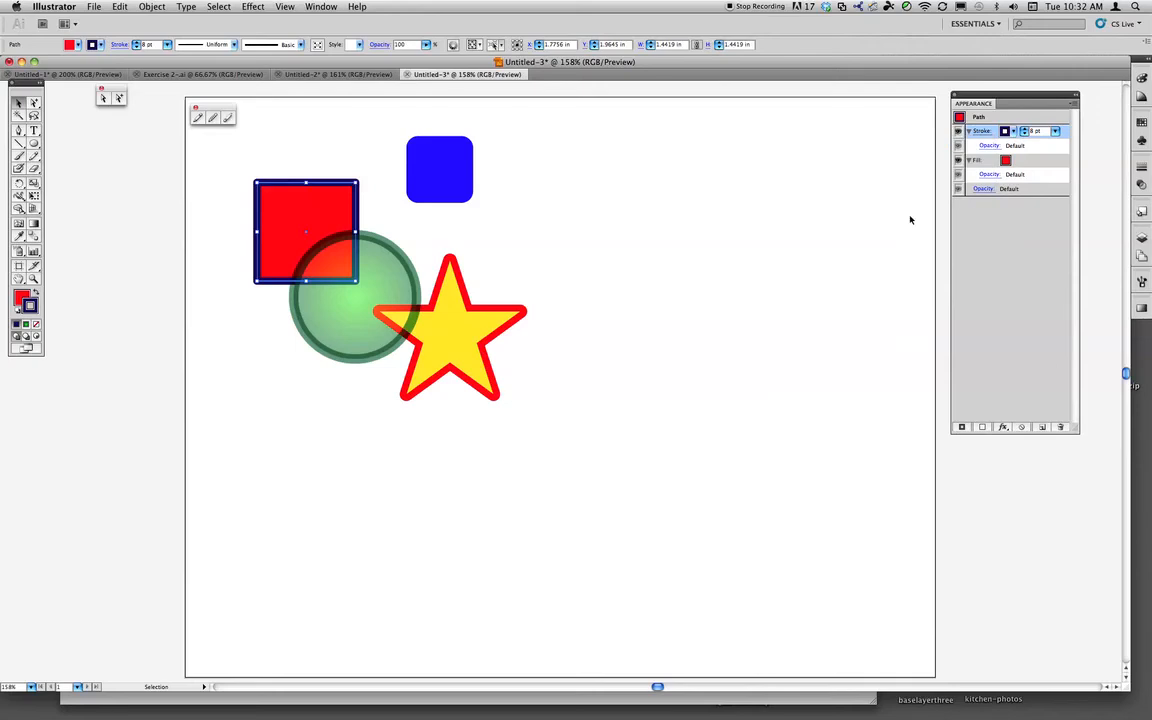
click(984, 134)
click(1019, 240)
Add a second stroke to the red square and set the lower stroke's weight to 3 pt
click(962, 427)
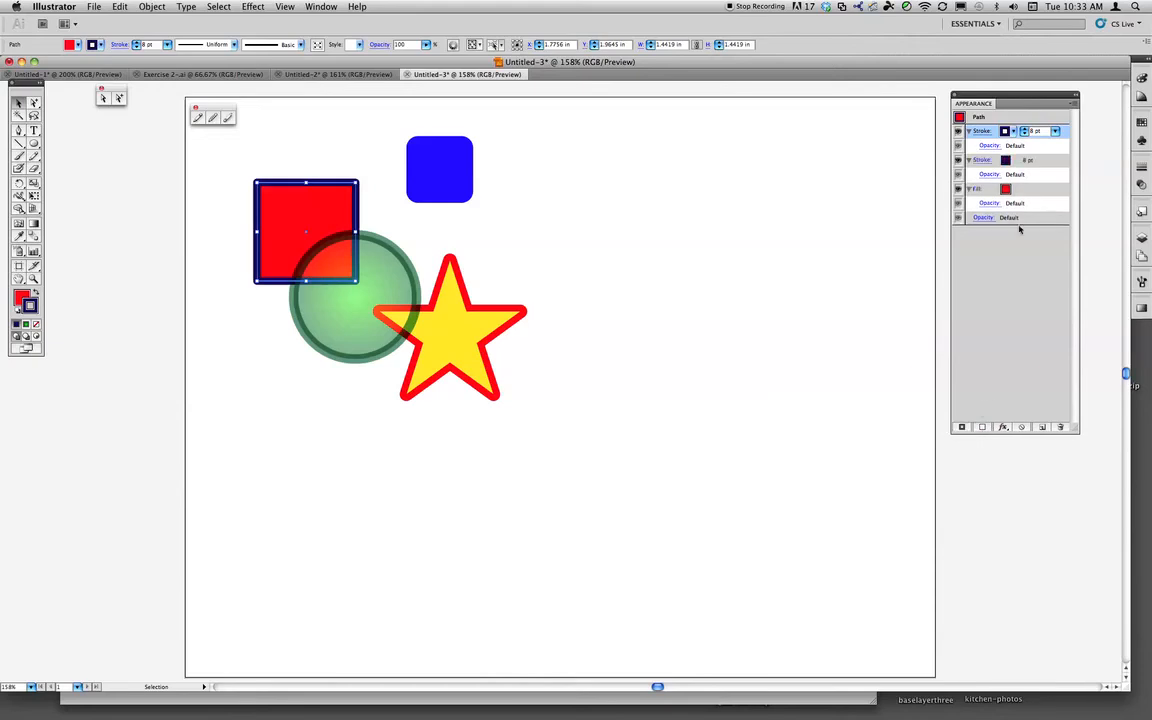
click(982, 276)
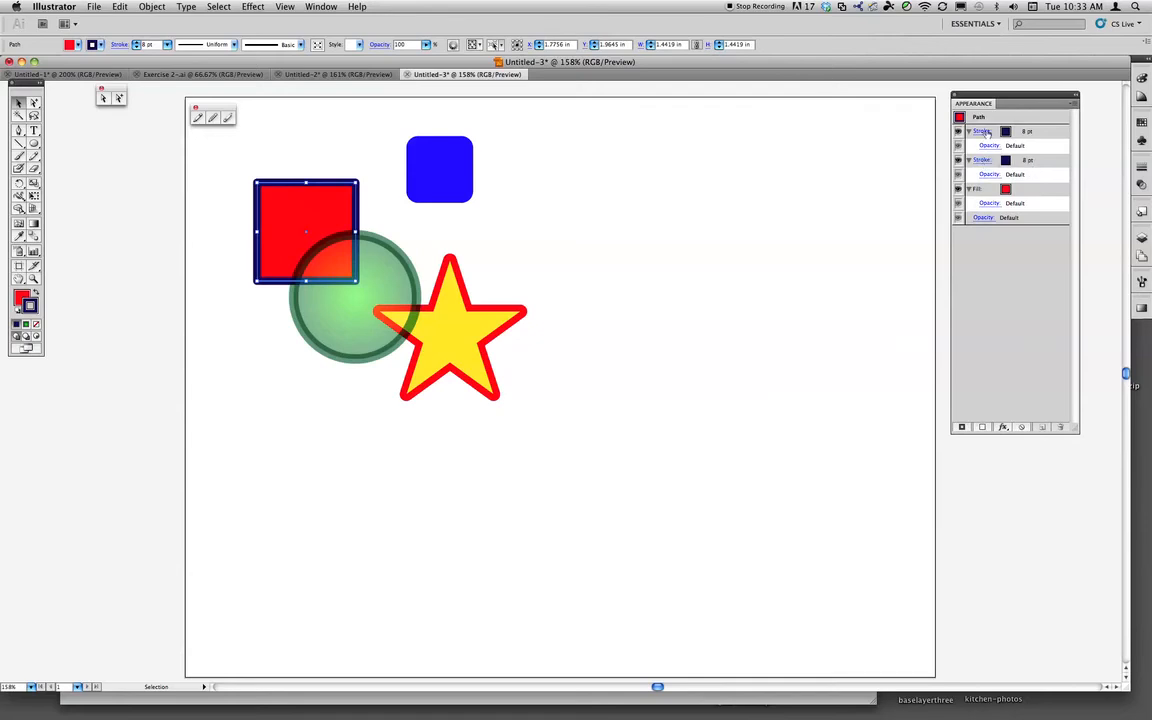
click(1023, 162)
click(1024, 163)
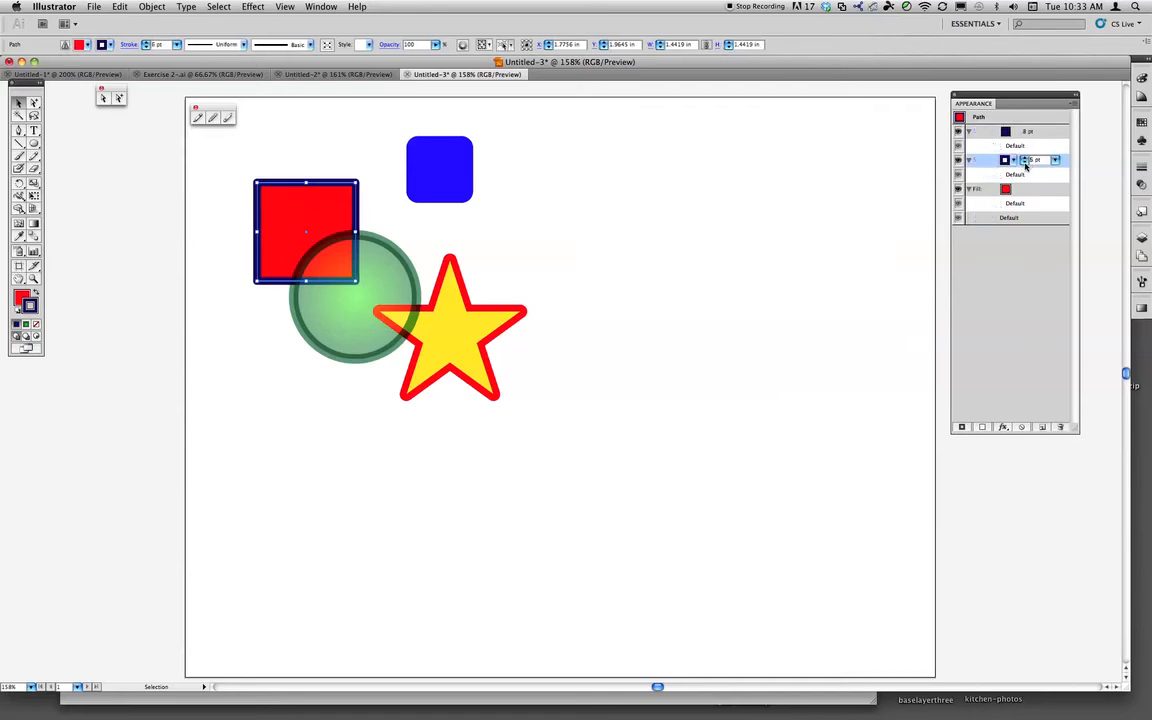
click(1025, 165)
click(1025, 165)
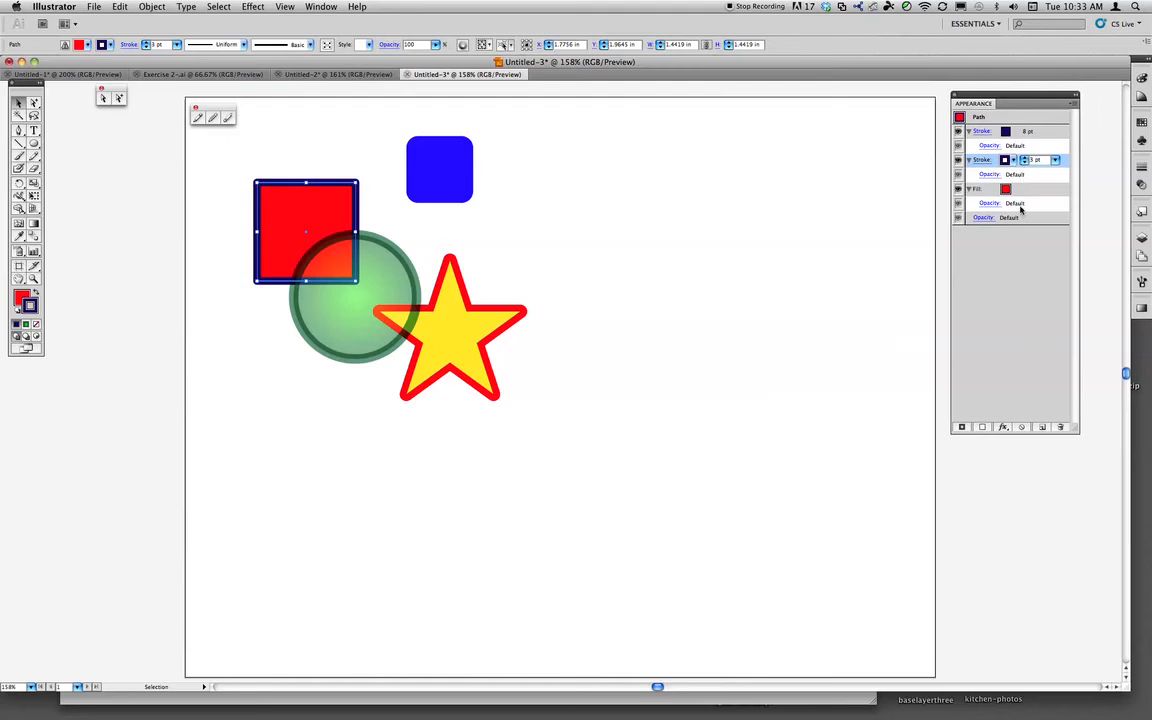
Colour the square's 3 pt stroke orange and move it above the 8 pt navy stroke in the stacking order
click(1012, 162)
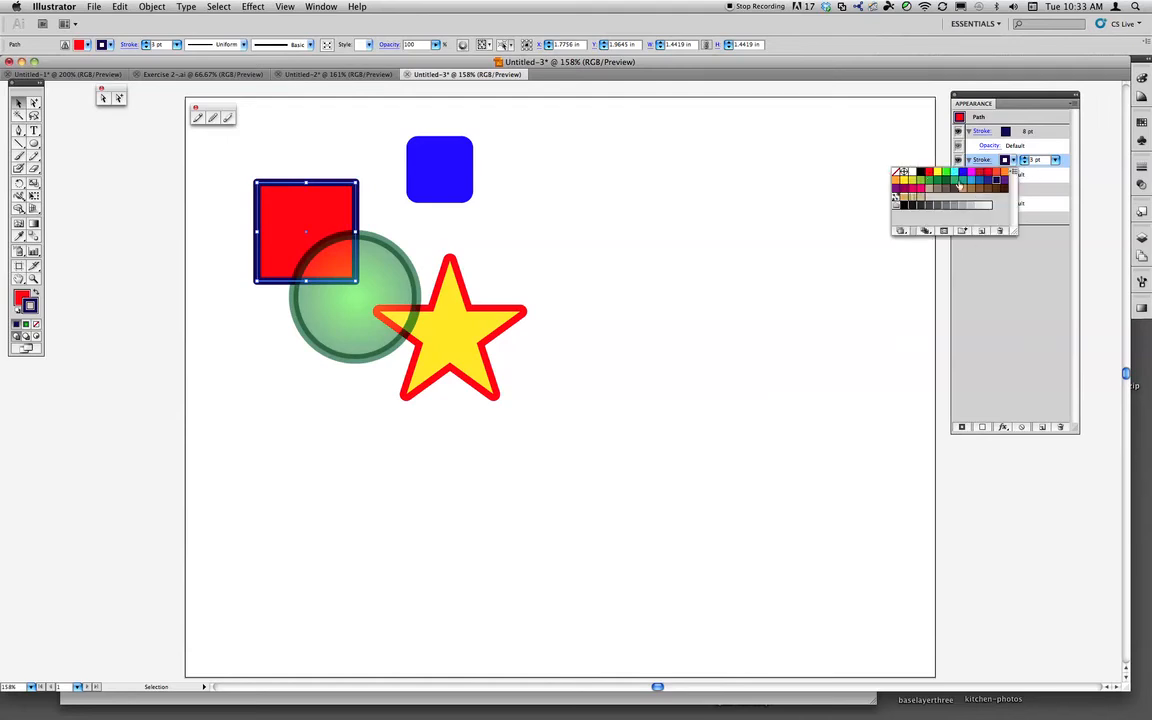
click(898, 180)
click(989, 279)
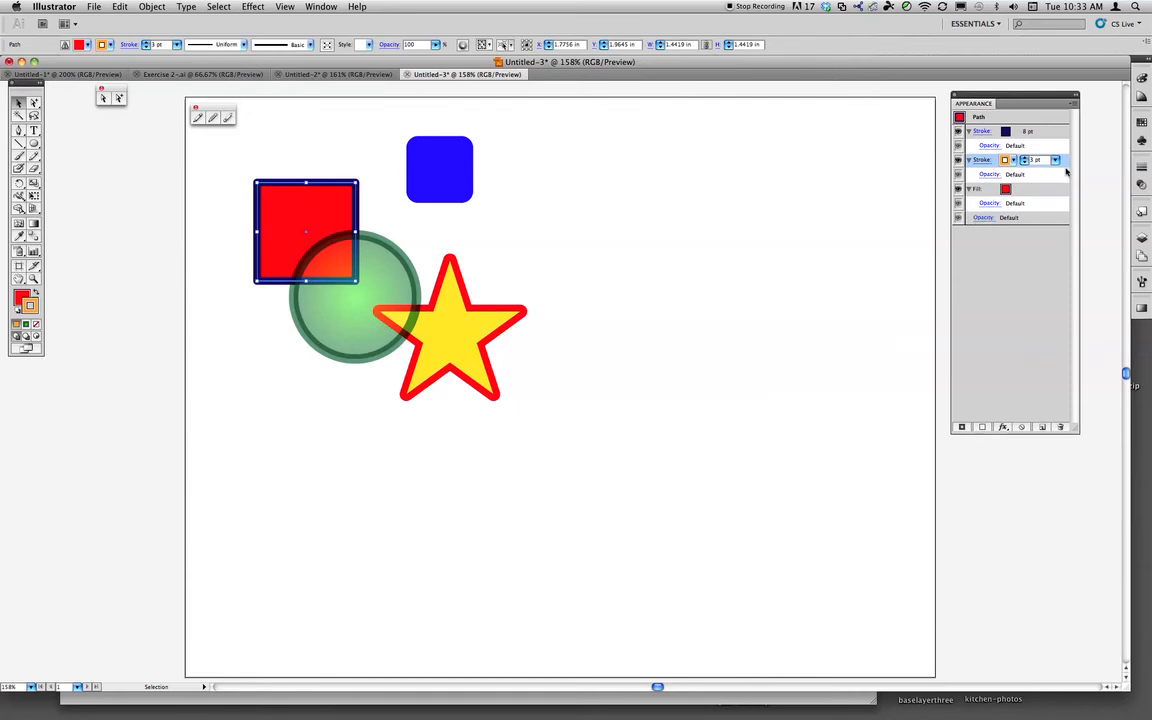
drag(1067, 164, 1066, 125)
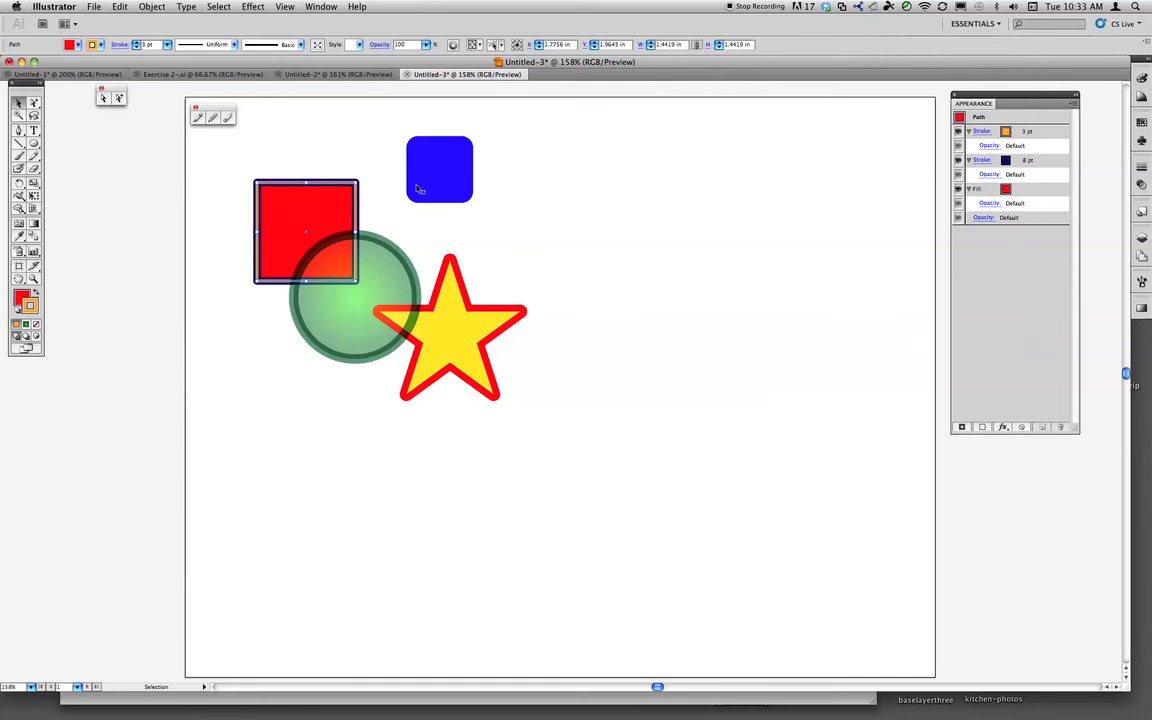
Move the red square to the right of the blue square and make its orange stroke dashed with 12 pt dashes
drag(332, 203, 593, 198)
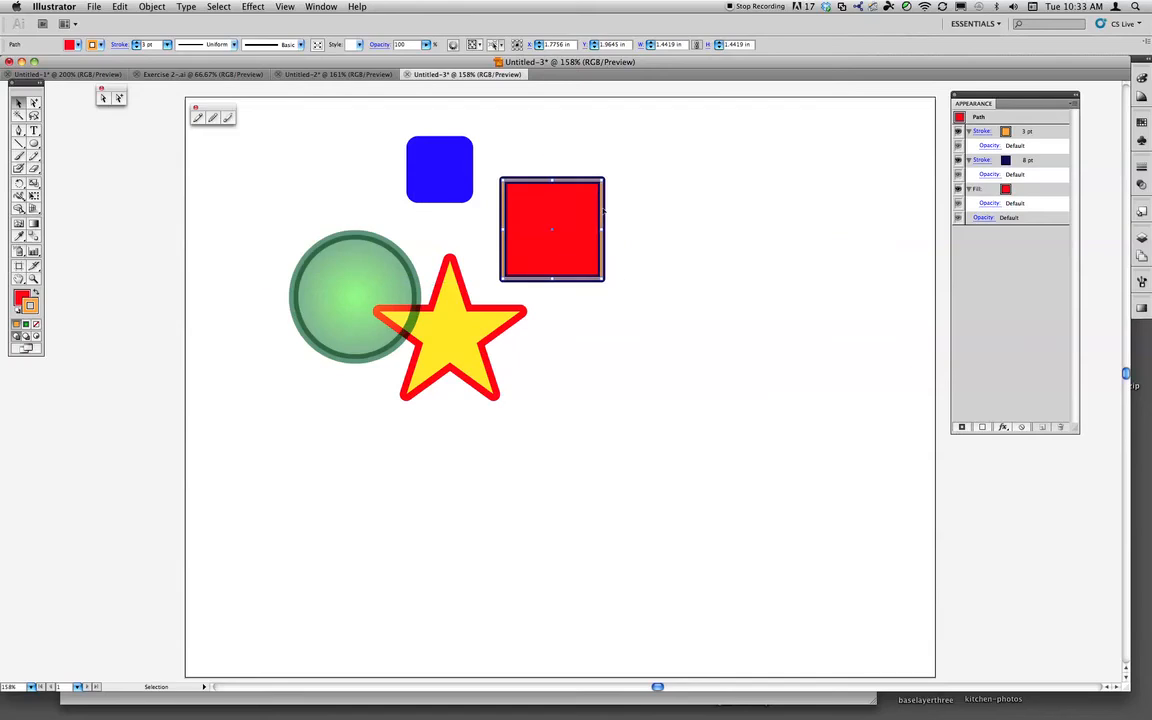
click(982, 131)
click(873, 203)
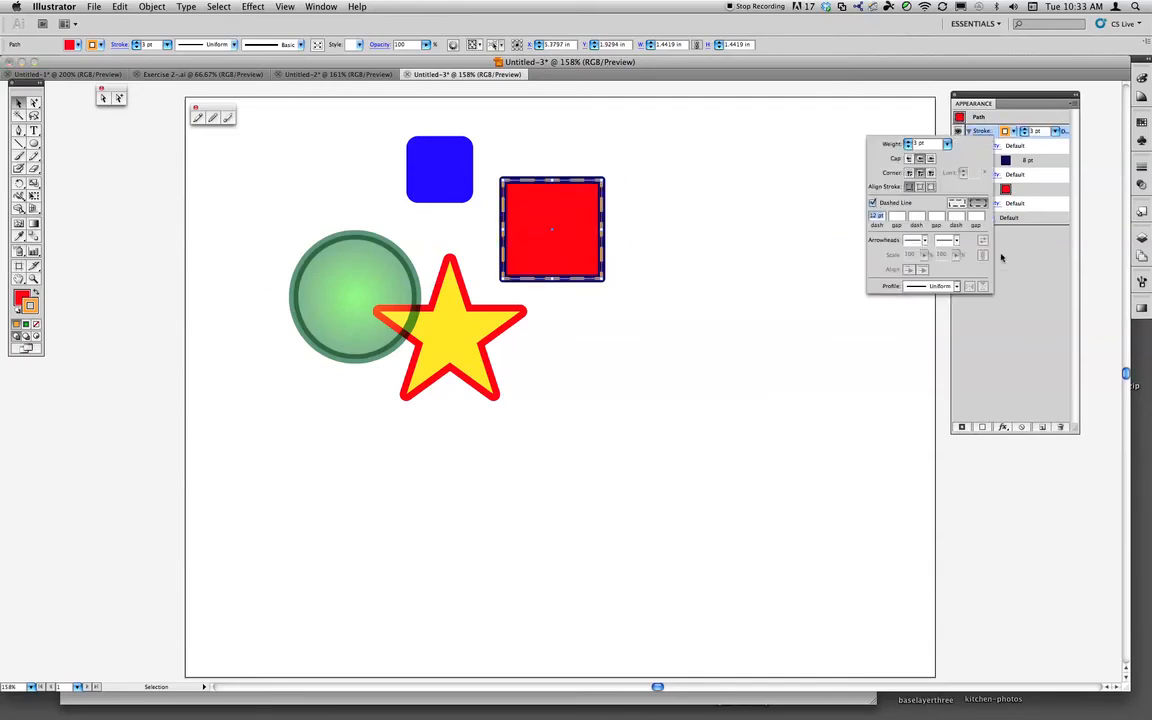
click(1012, 131)
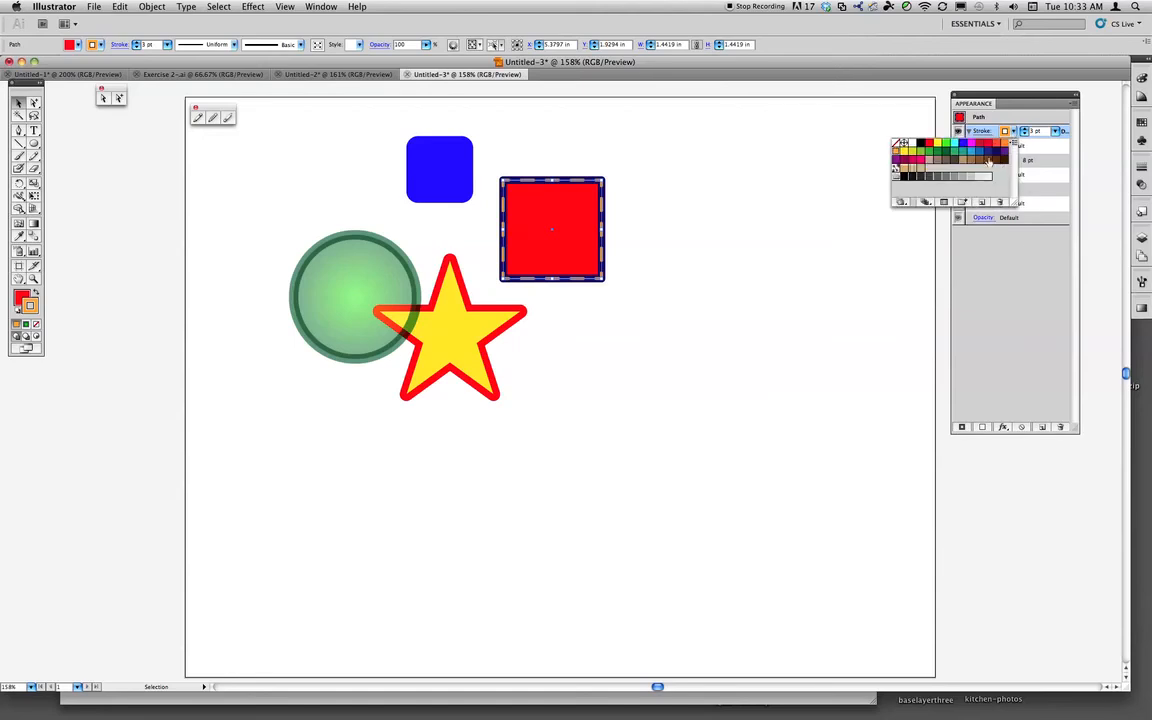
click(1038, 152)
Set the dashed orange stroke's opacity to 45% and its blending mode to Screen
click(988, 146)
click(979, 158)
drag(978, 171, 946, 174)
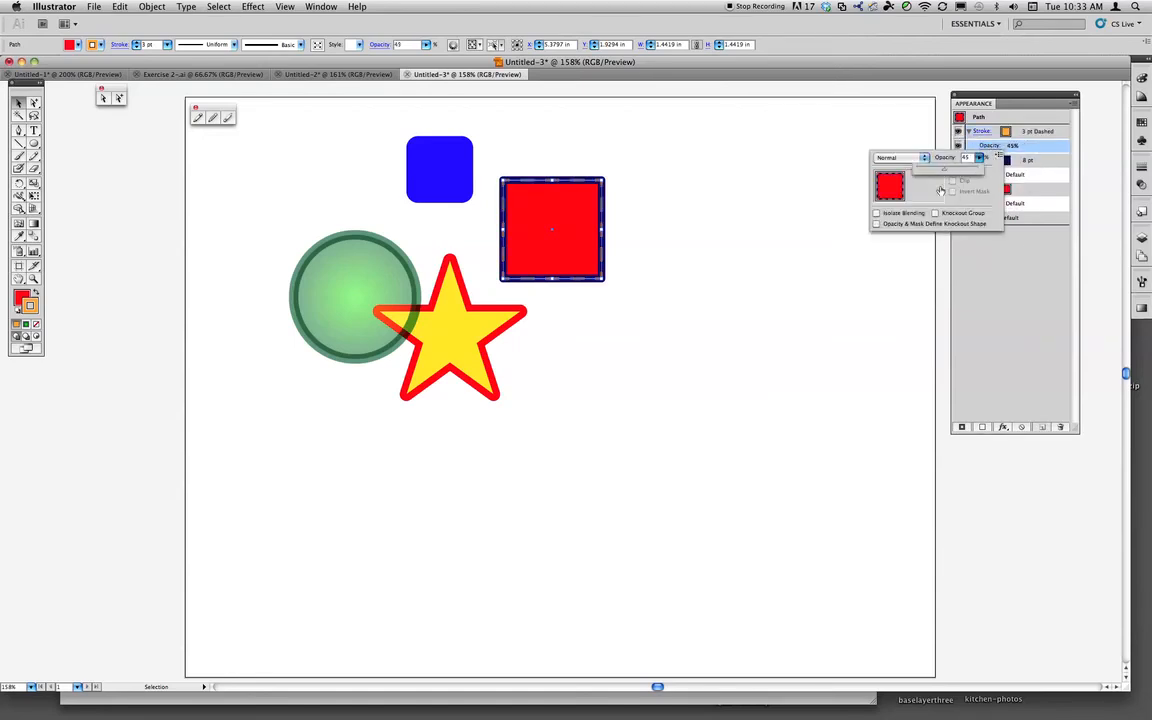
click(900, 157)
click(898, 212)
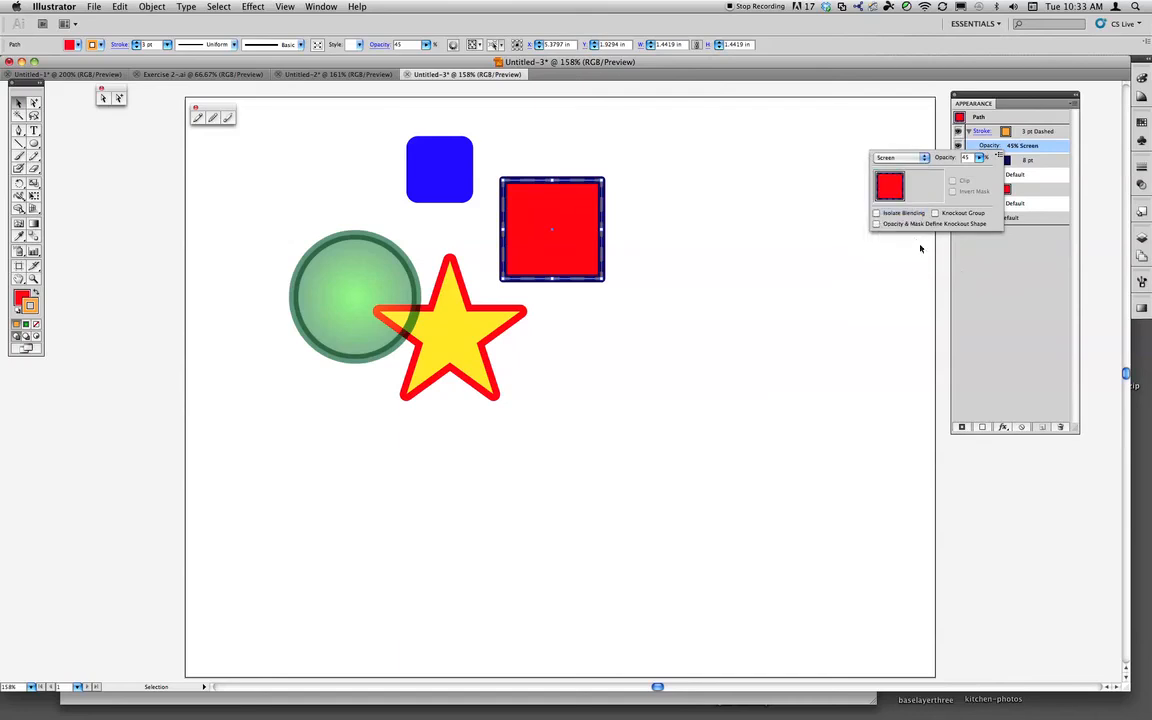
click(996, 265)
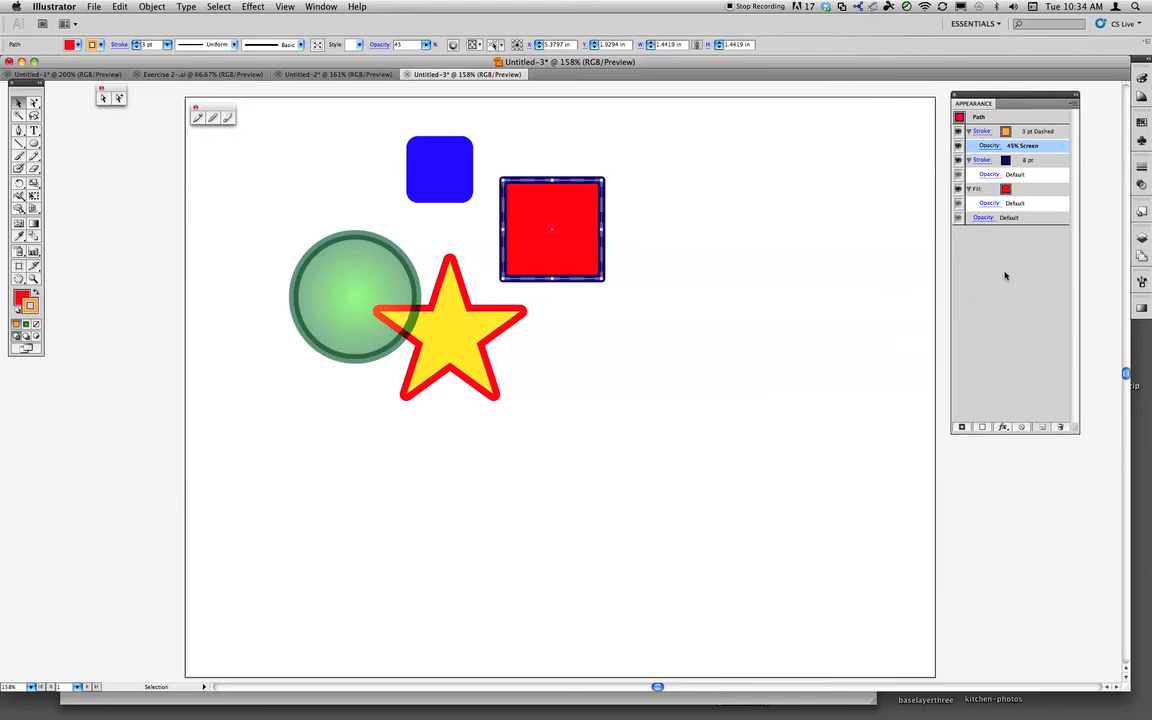
click(850, 280)
click(586, 238)
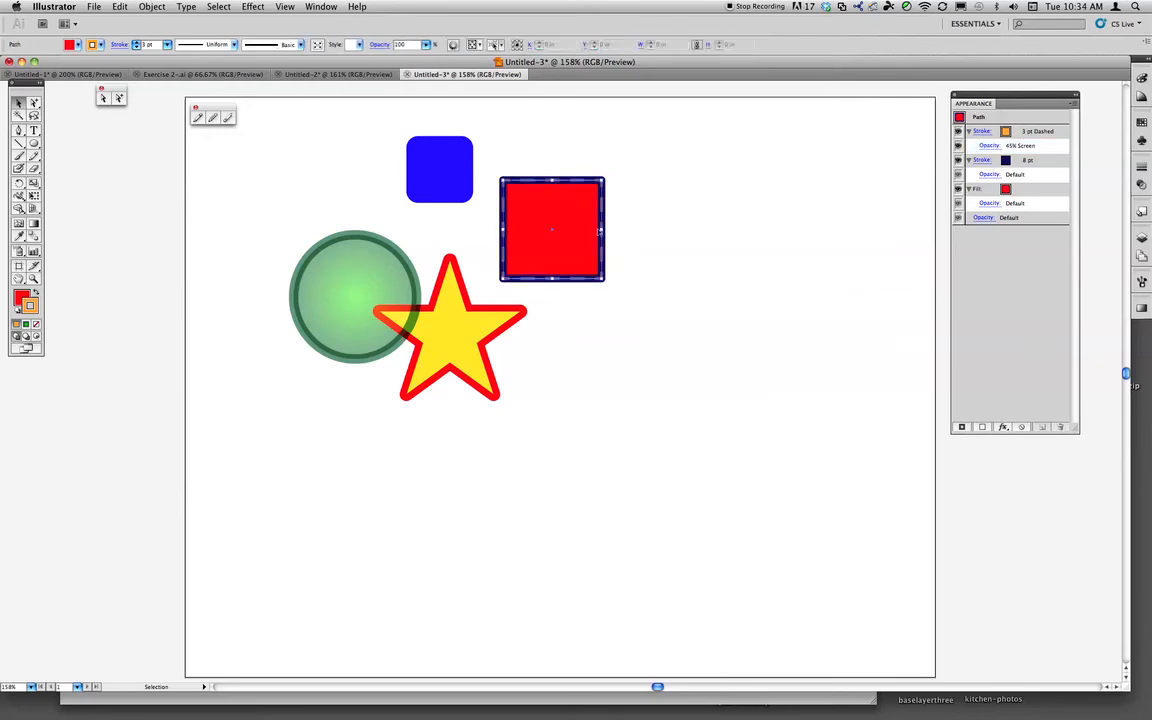
click(466, 327)
click(445, 178)
Add a second fill to the red square above its red fill and apply the yellow-orange linear gradient swatch
click(540, 245)
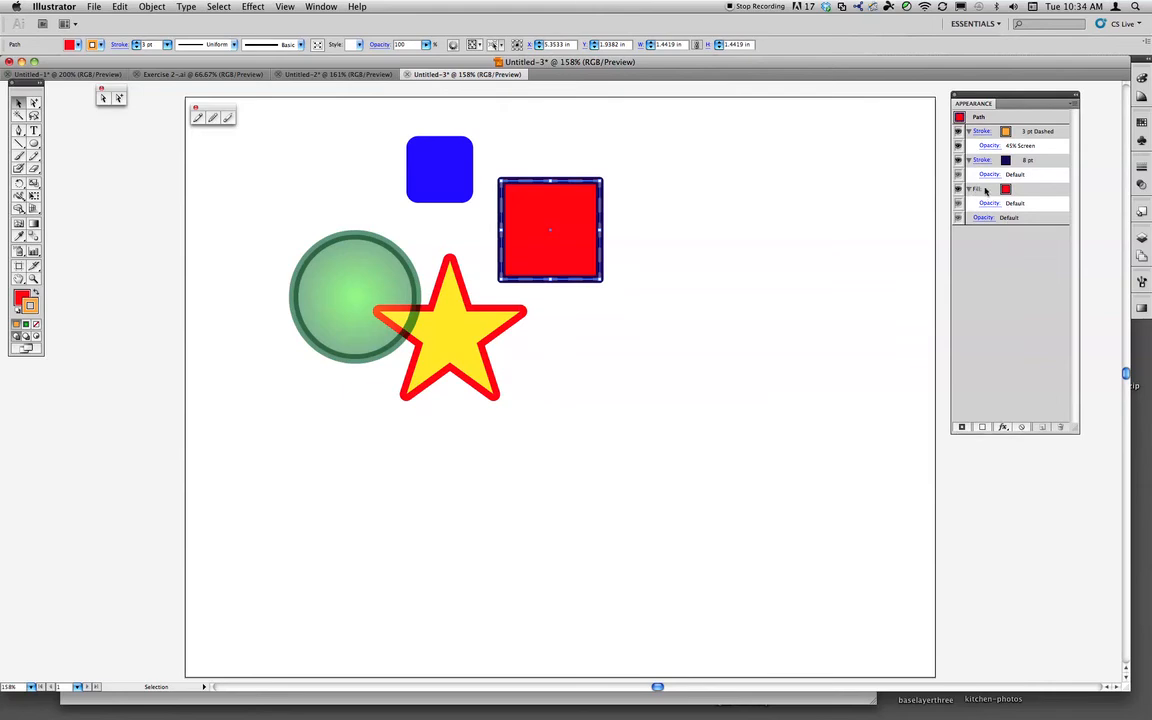
click(1022, 191)
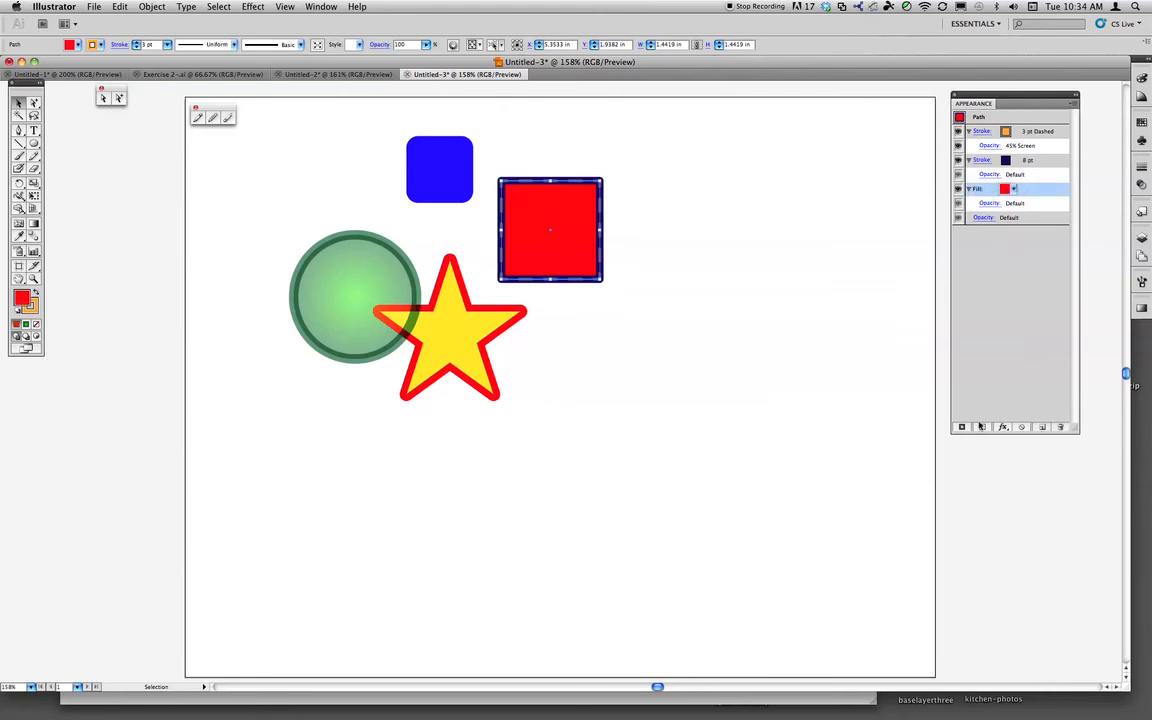
click(983, 428)
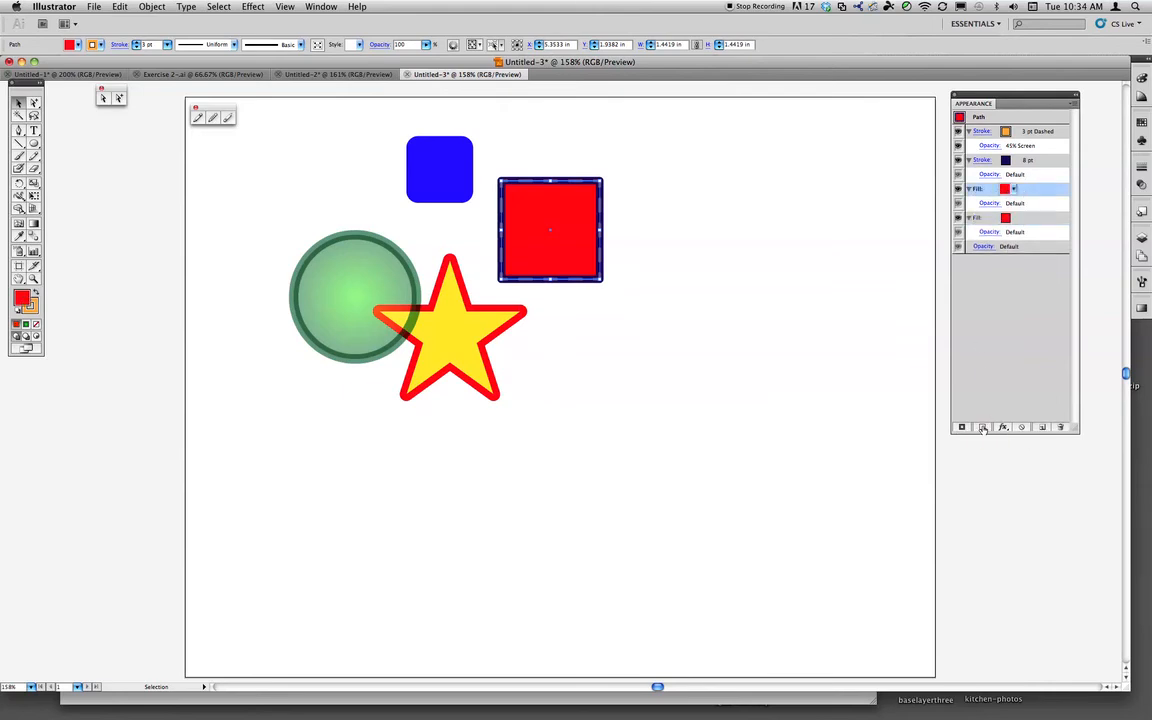
click(1014, 190)
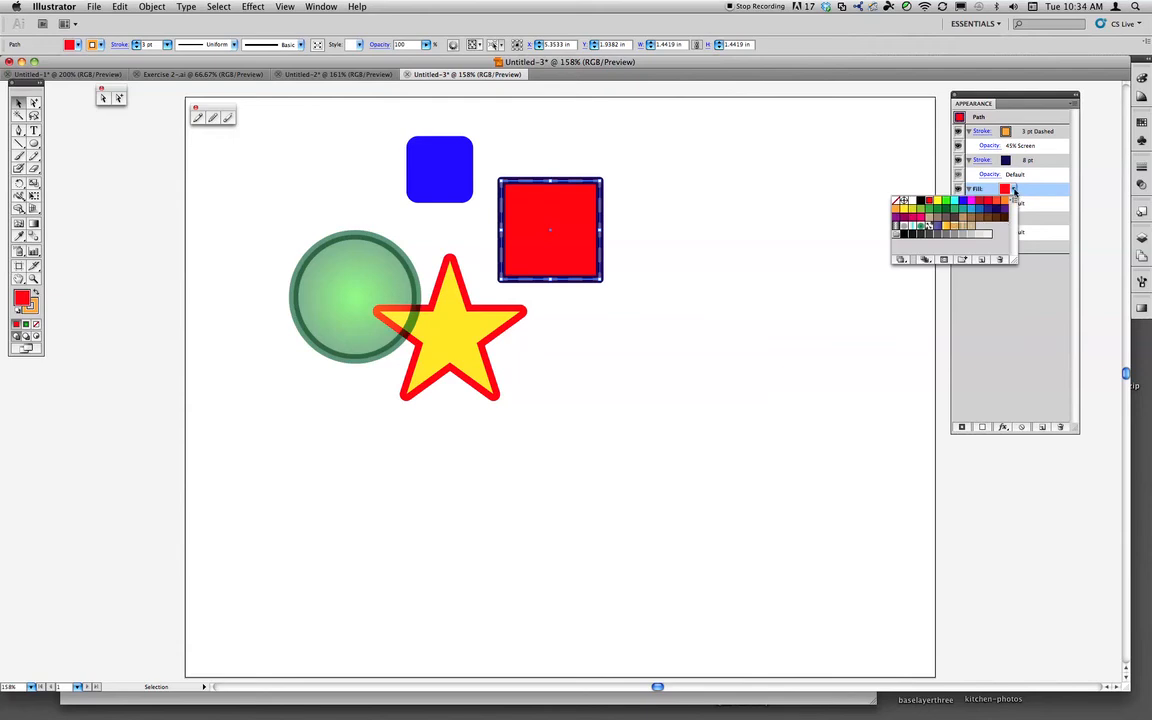
click(947, 228)
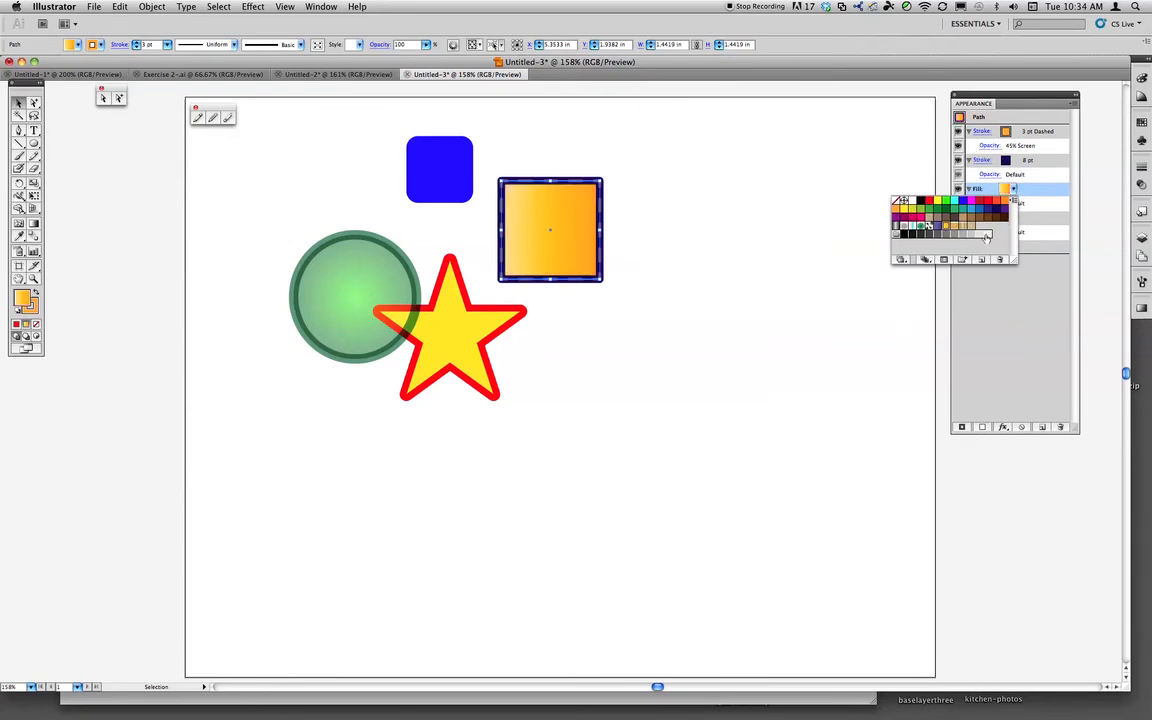
click(983, 322)
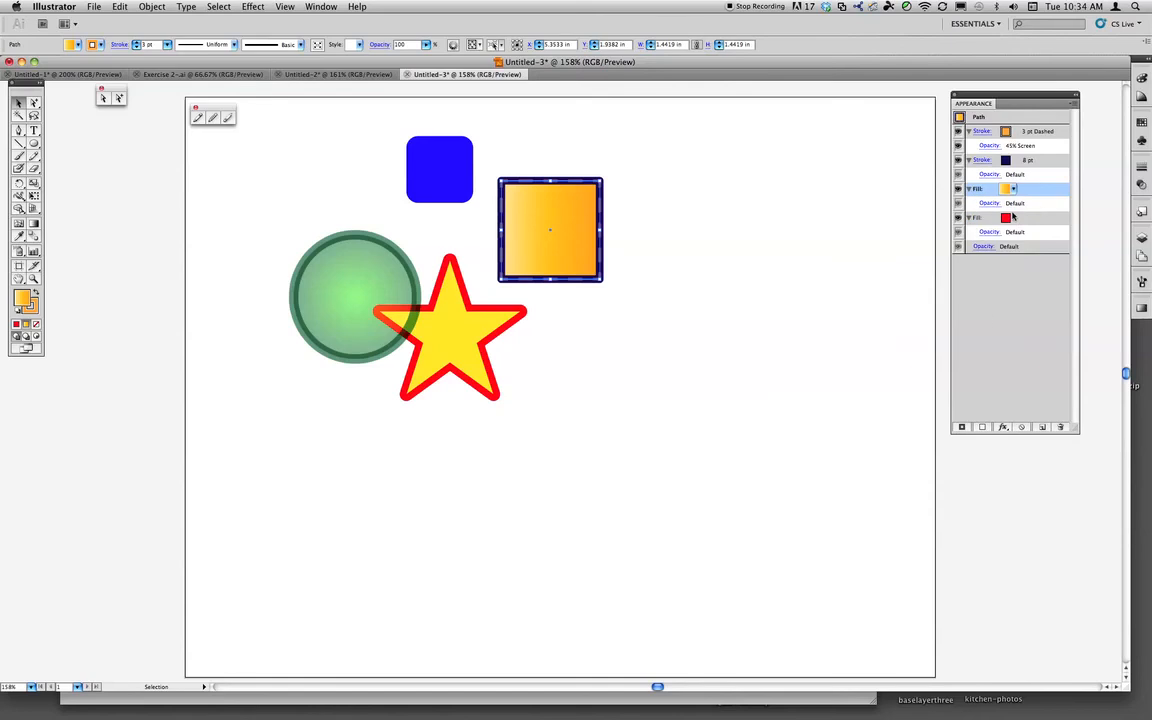
Set the gradient fill's blending mode to Screen and its opacity to 52%
click(1013, 189)
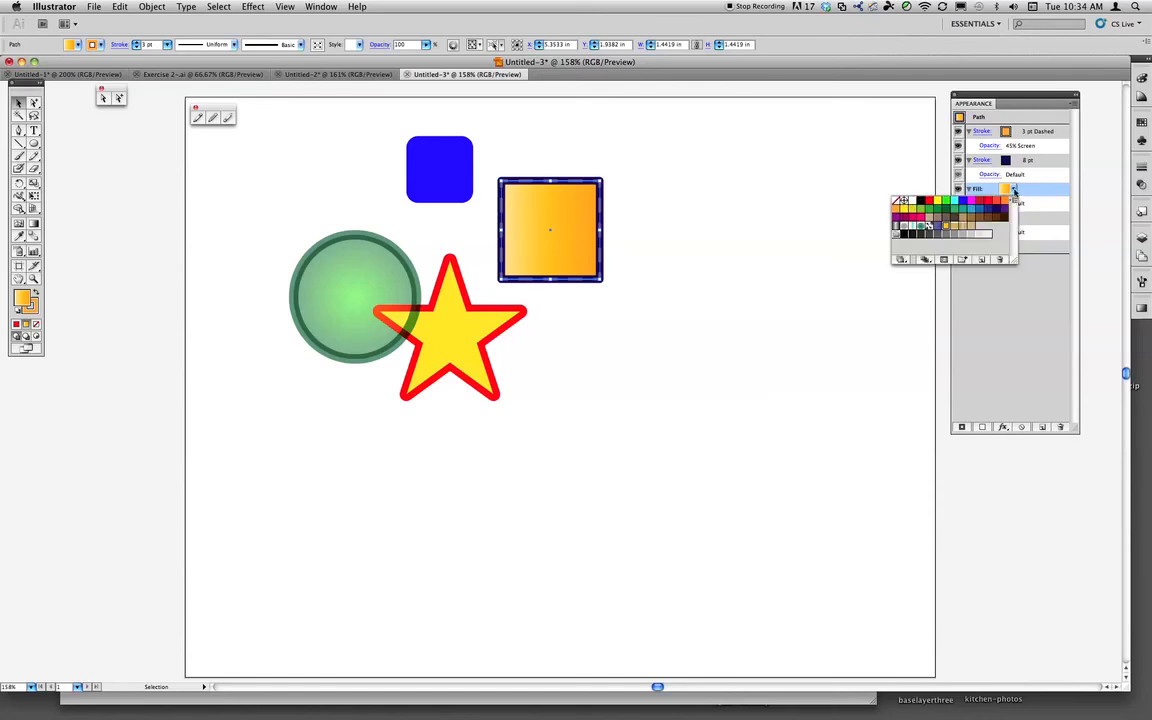
click(1001, 279)
click(990, 204)
click(915, 204)
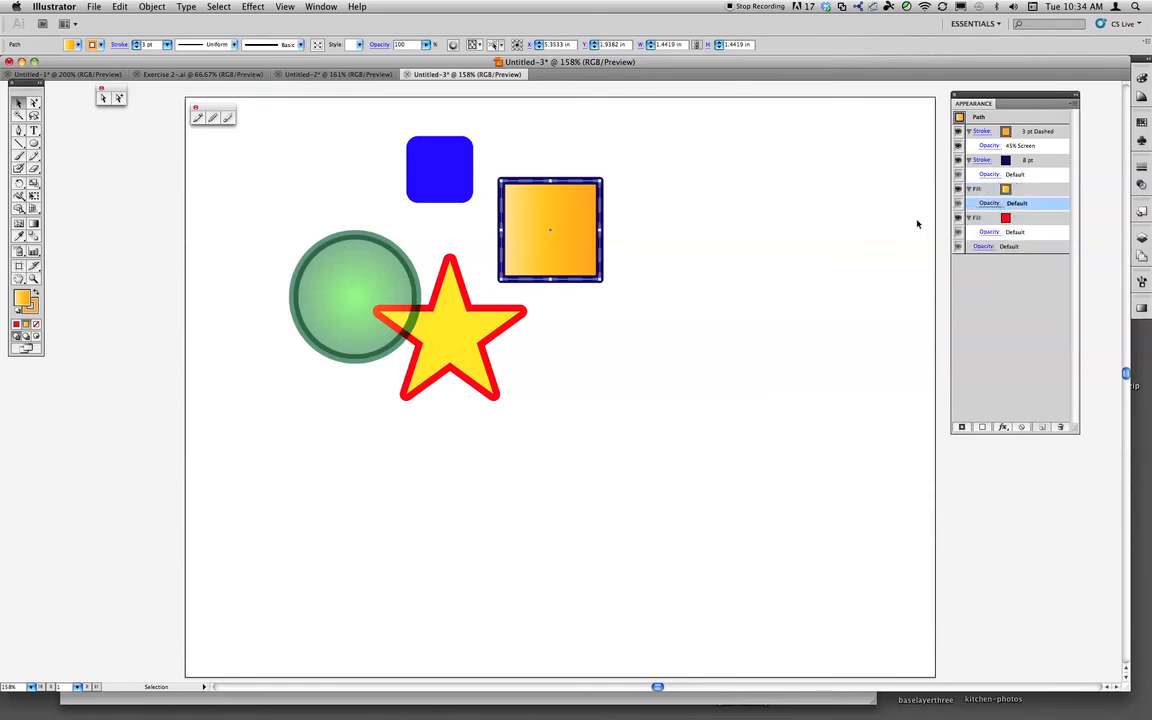
click(990, 203)
click(905, 215)
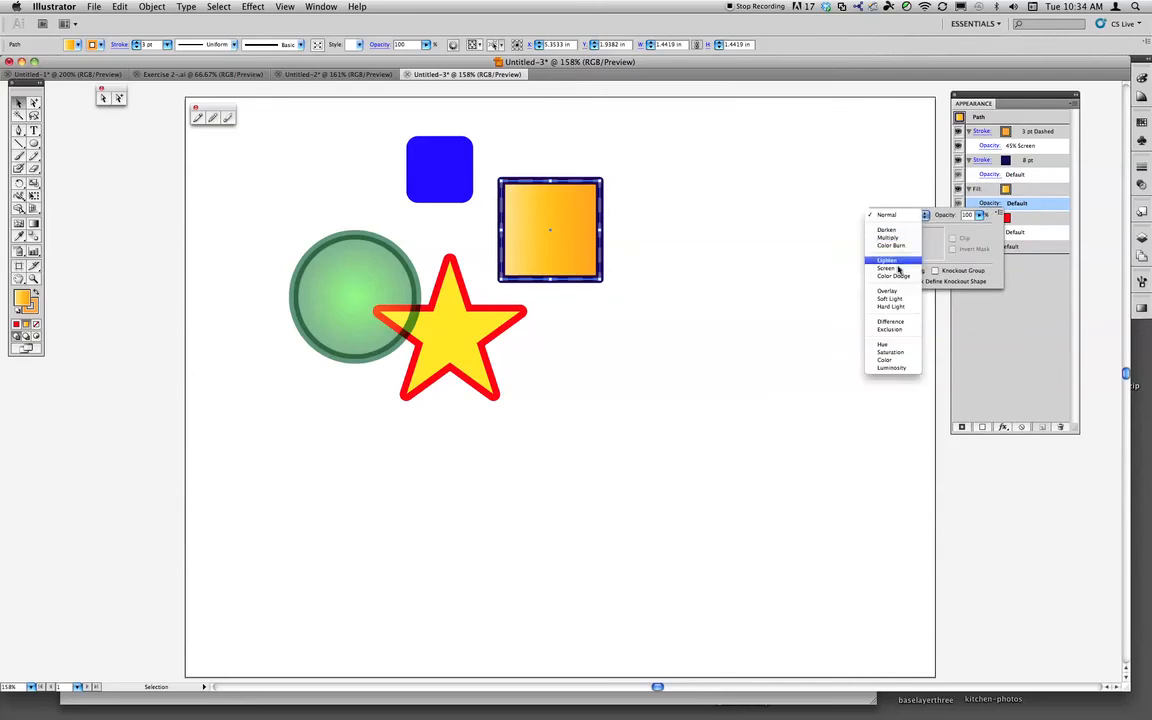
click(897, 270)
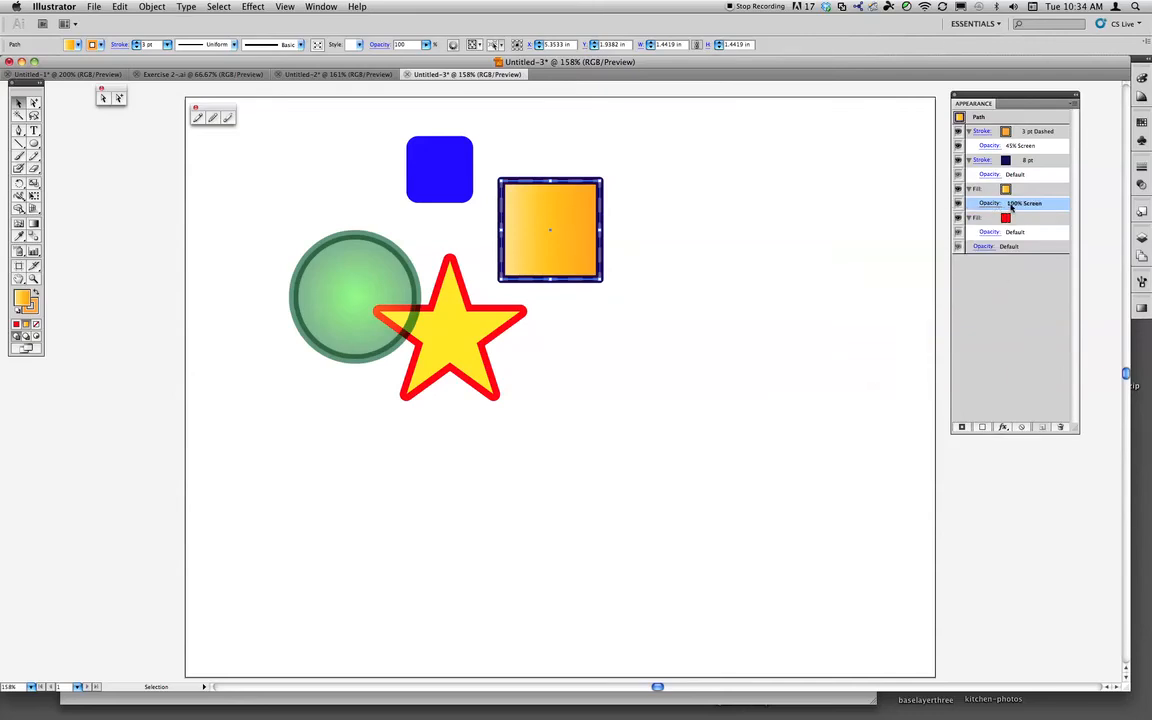
click(990, 204)
click(979, 216)
drag(977, 229, 951, 244)
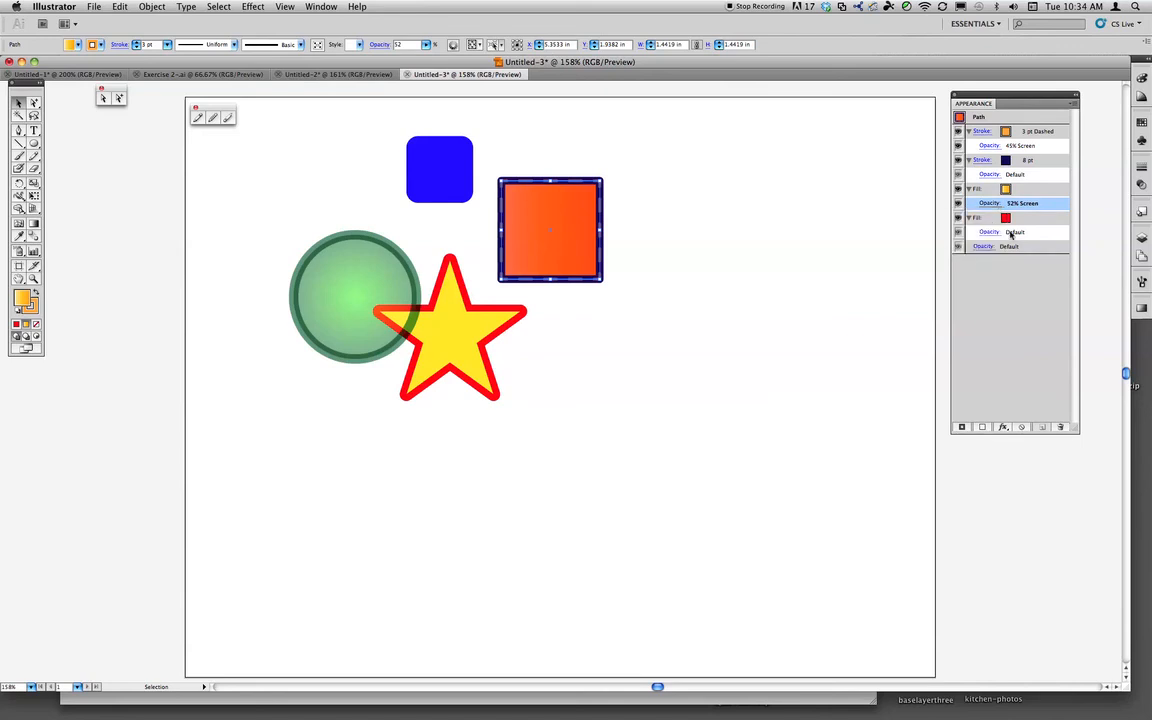
Make the square's gradient fill radial and move its end colour stop to about the 56% location
click(1010, 188)
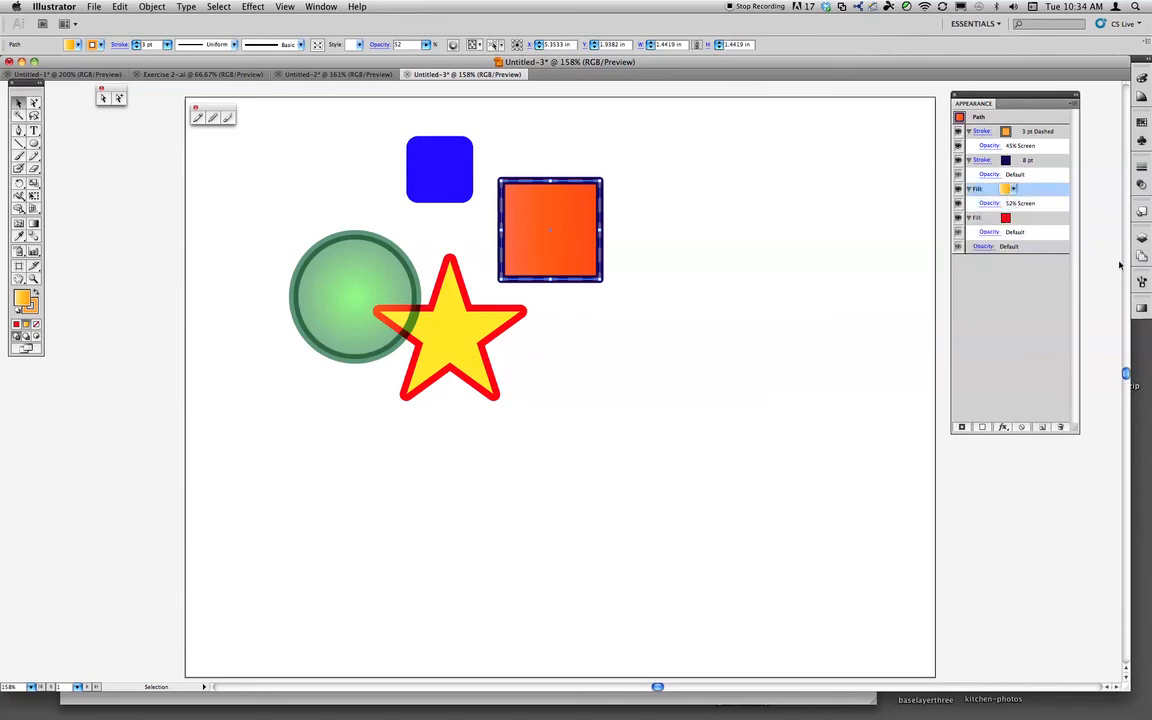
click(1013, 189)
click(989, 190)
click(1142, 309)
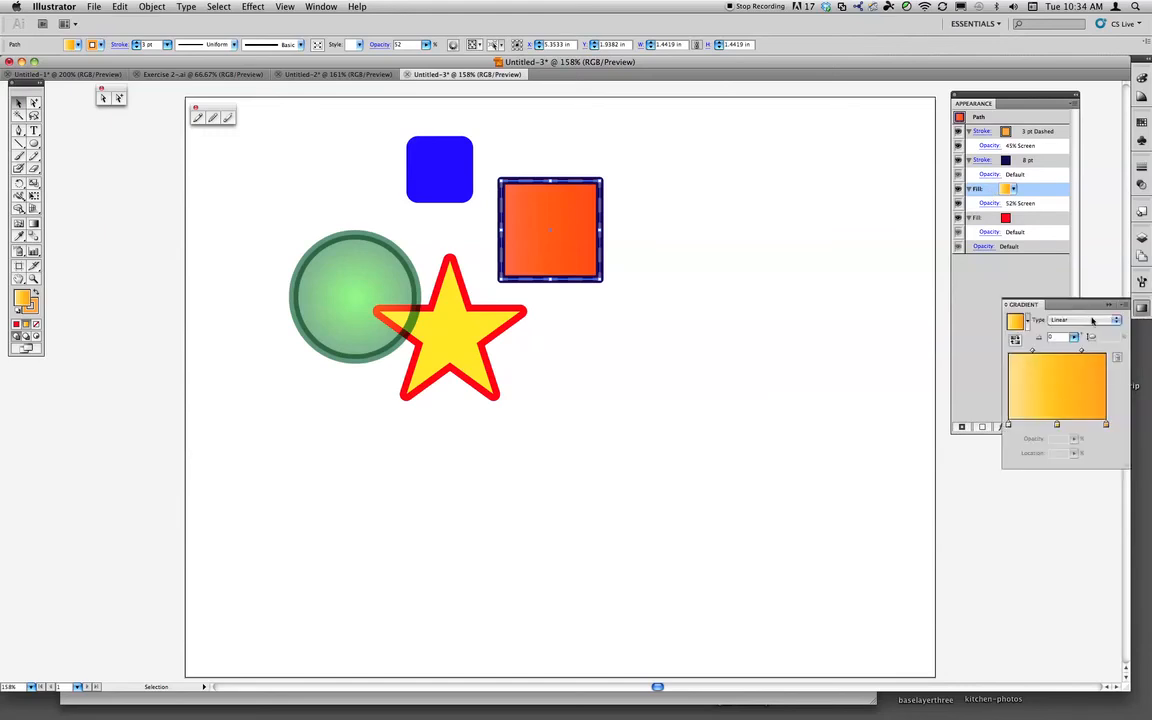
click(1076, 319)
click(1064, 330)
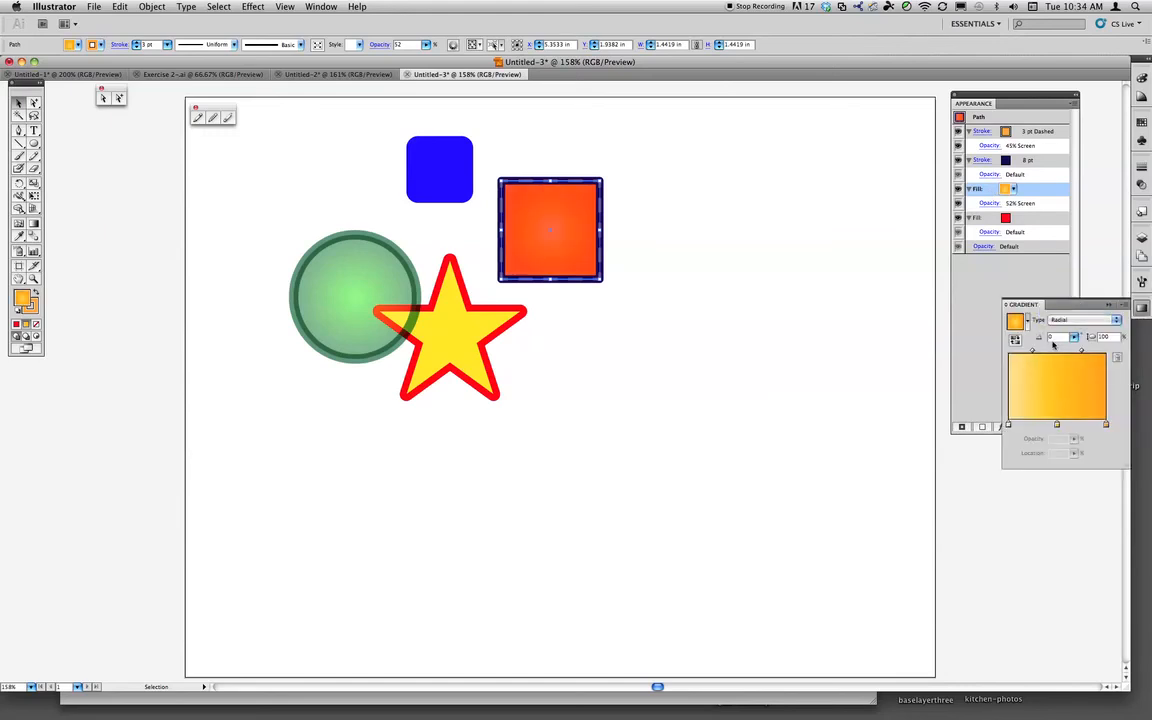
click(1058, 426)
drag(1104, 426, 1065, 427)
Raise the radial gradient fill's opacity to 68%
click(989, 203)
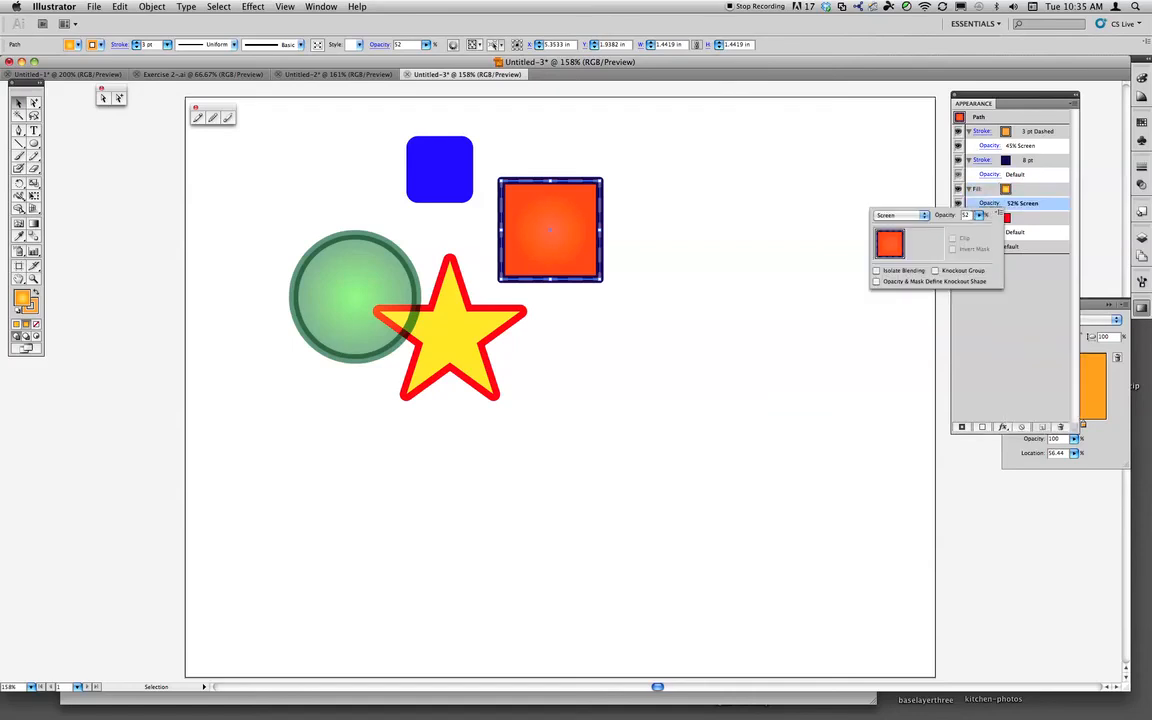
drag(954, 229, 956, 230)
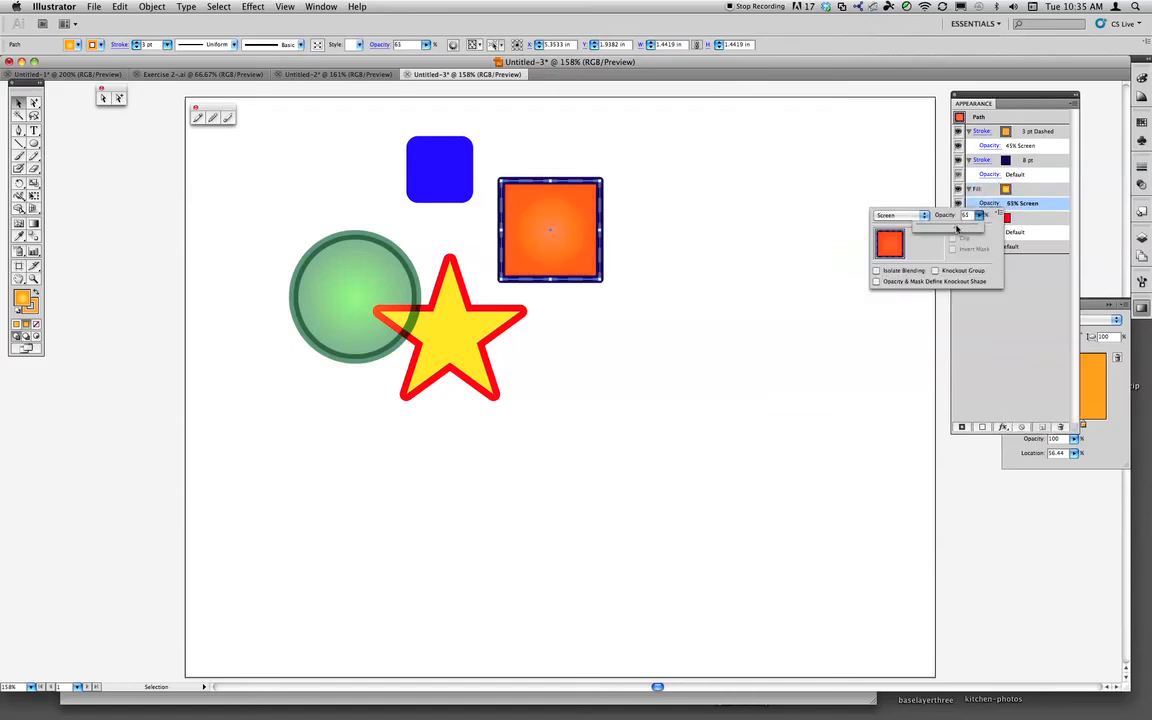
click(1028, 301)
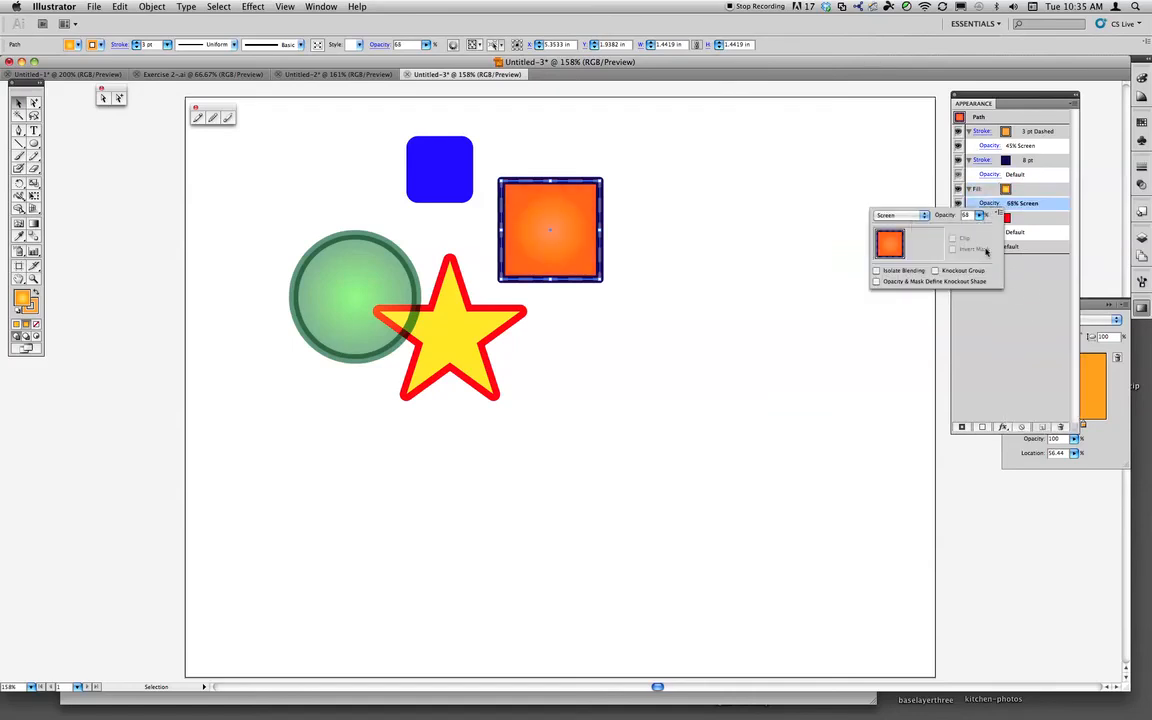
click(1017, 289)
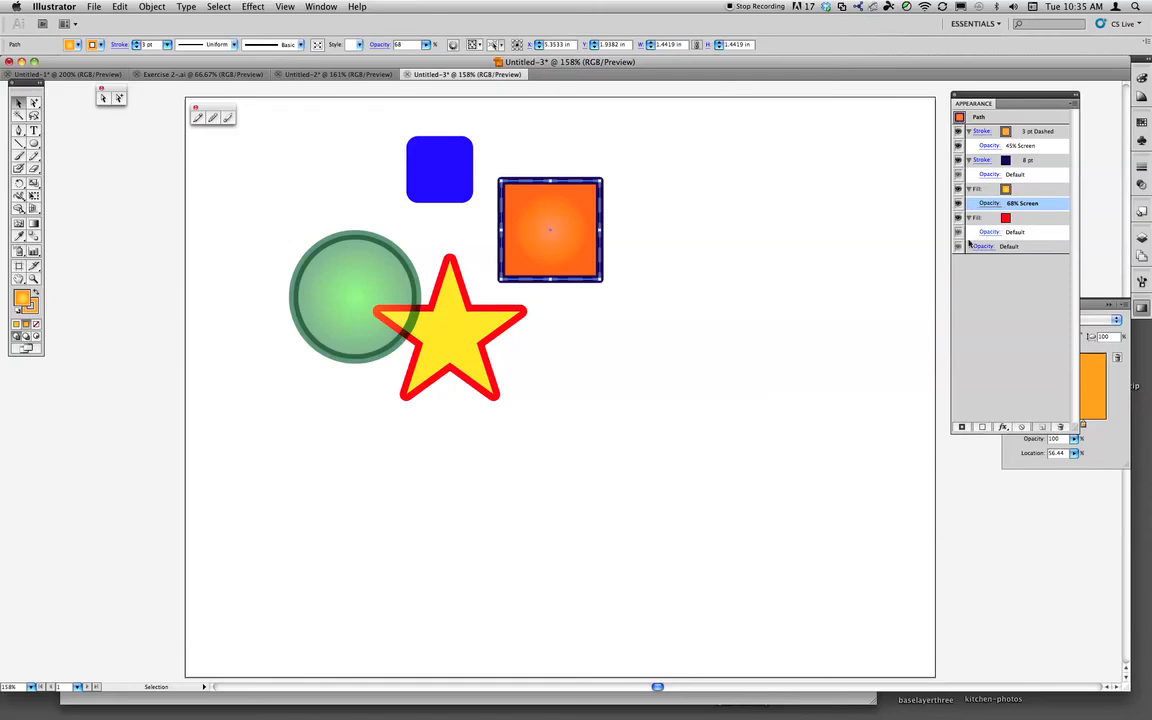
click(1012, 218)
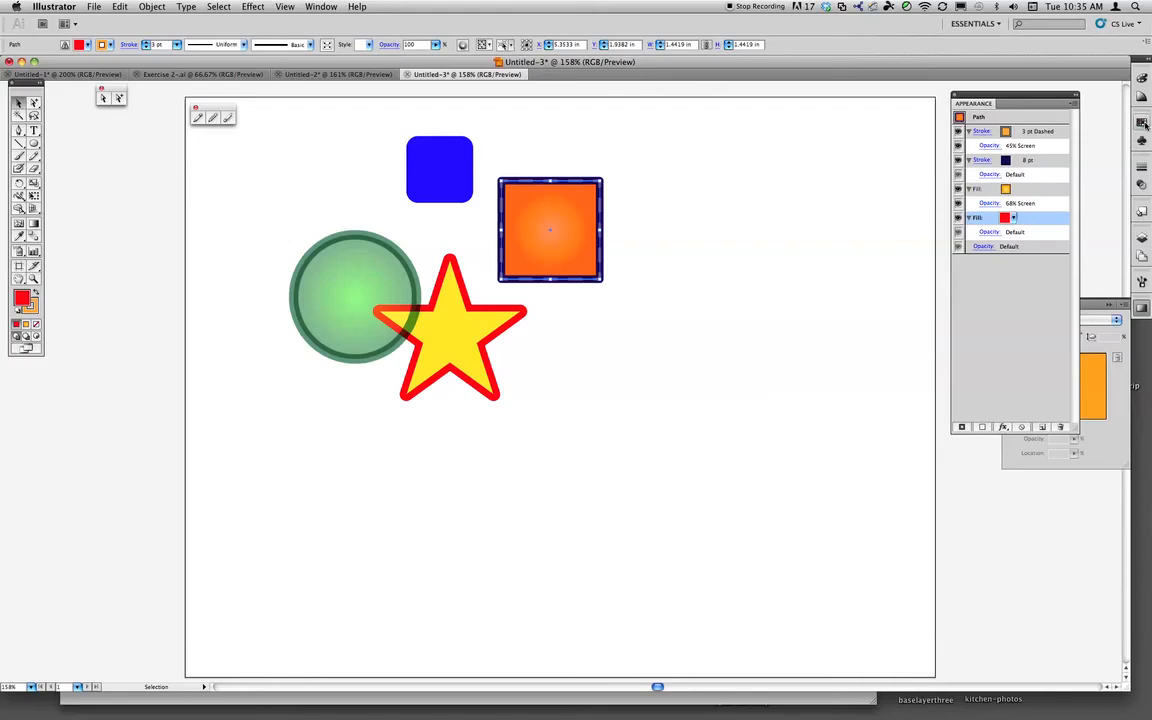
click(1013, 217)
click(1058, 154)
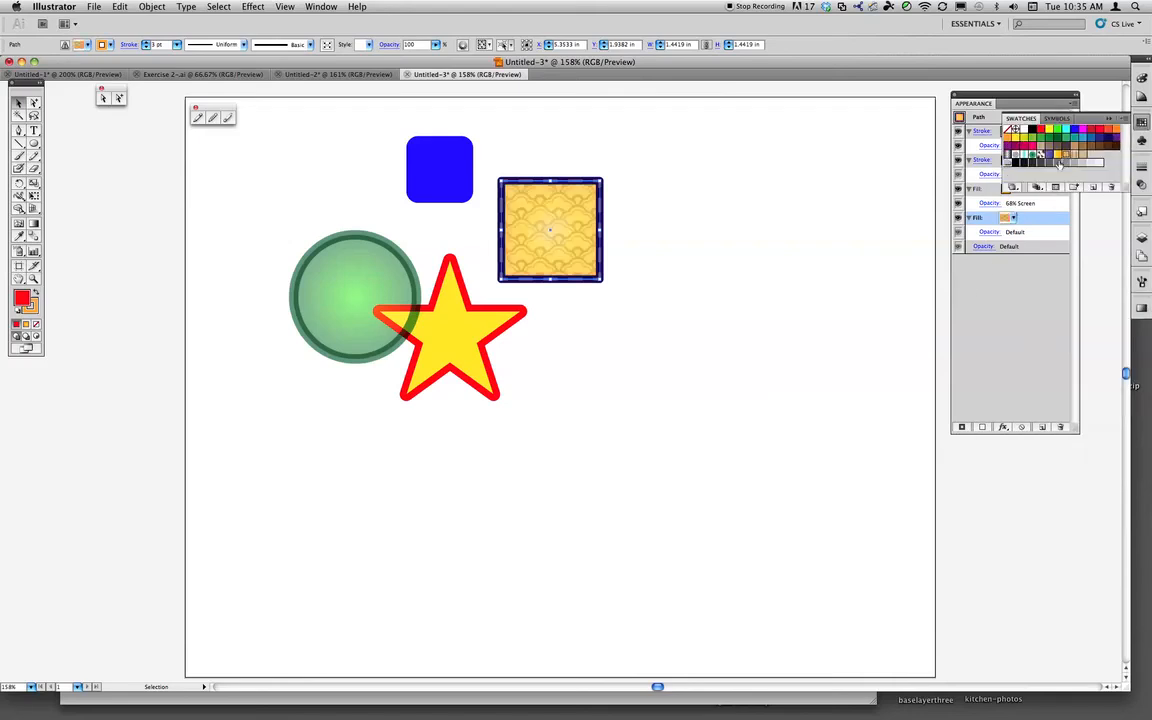
key(super+z)
click(1008, 262)
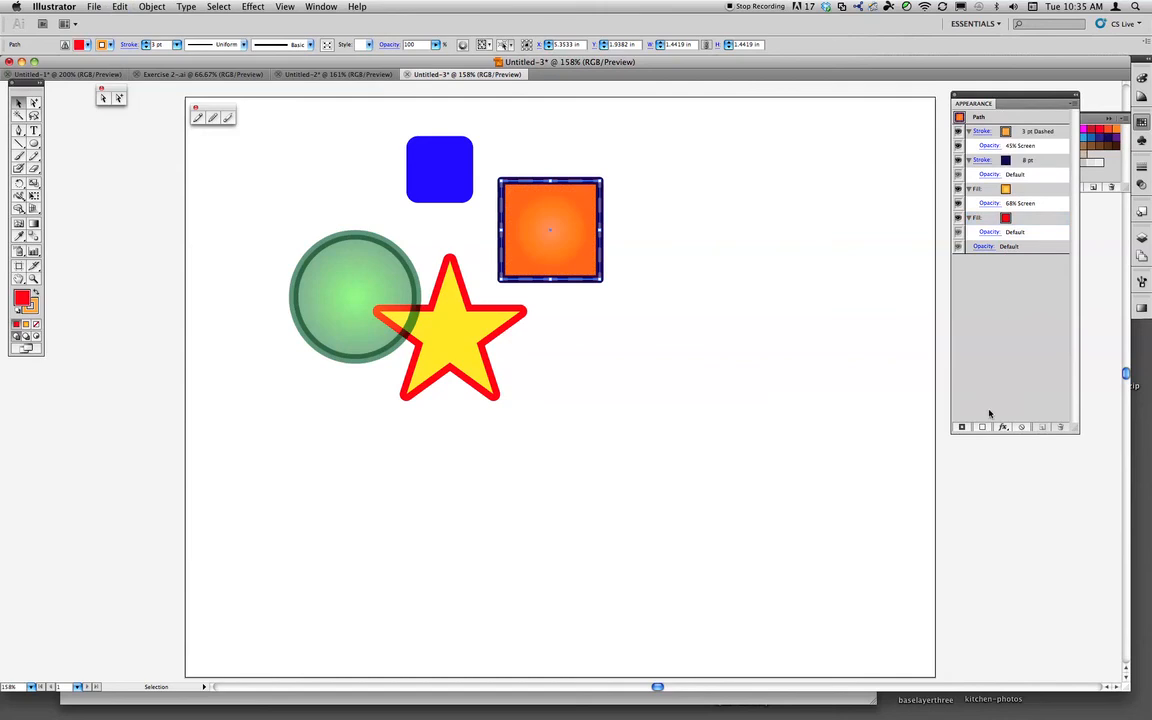
Add a third fill with the orange scallop pattern swatch and place it between the gradient fill and the red fill
click(983, 427)
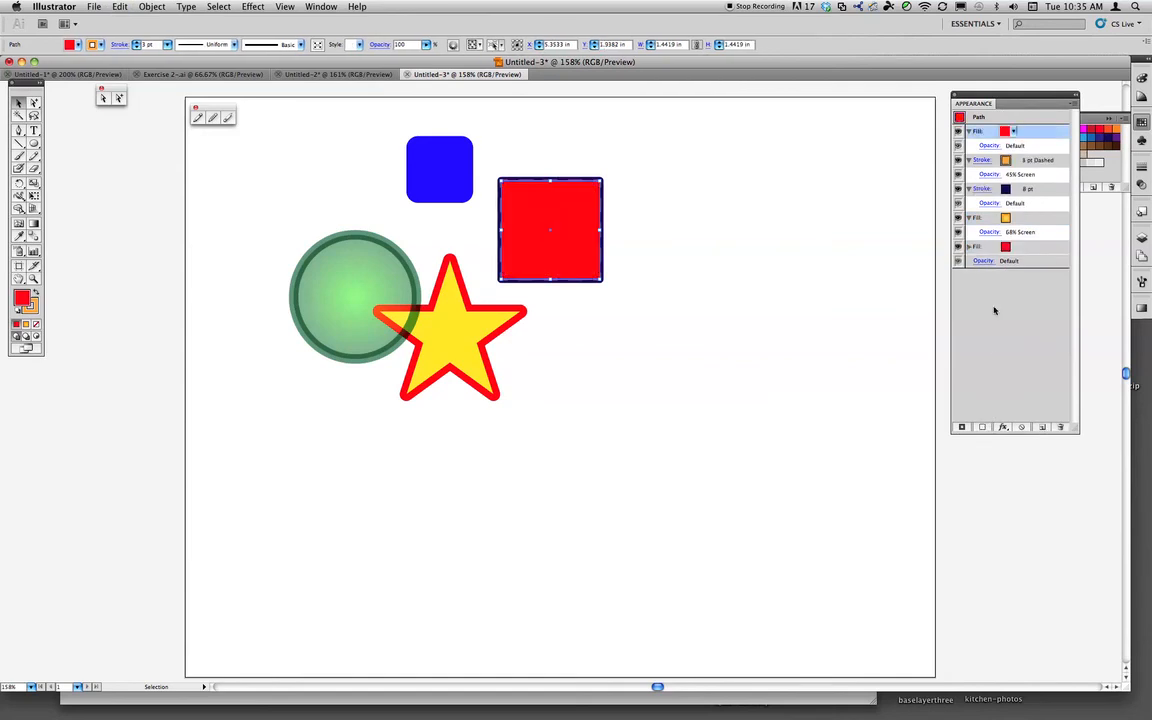
click(1013, 131)
click(955, 169)
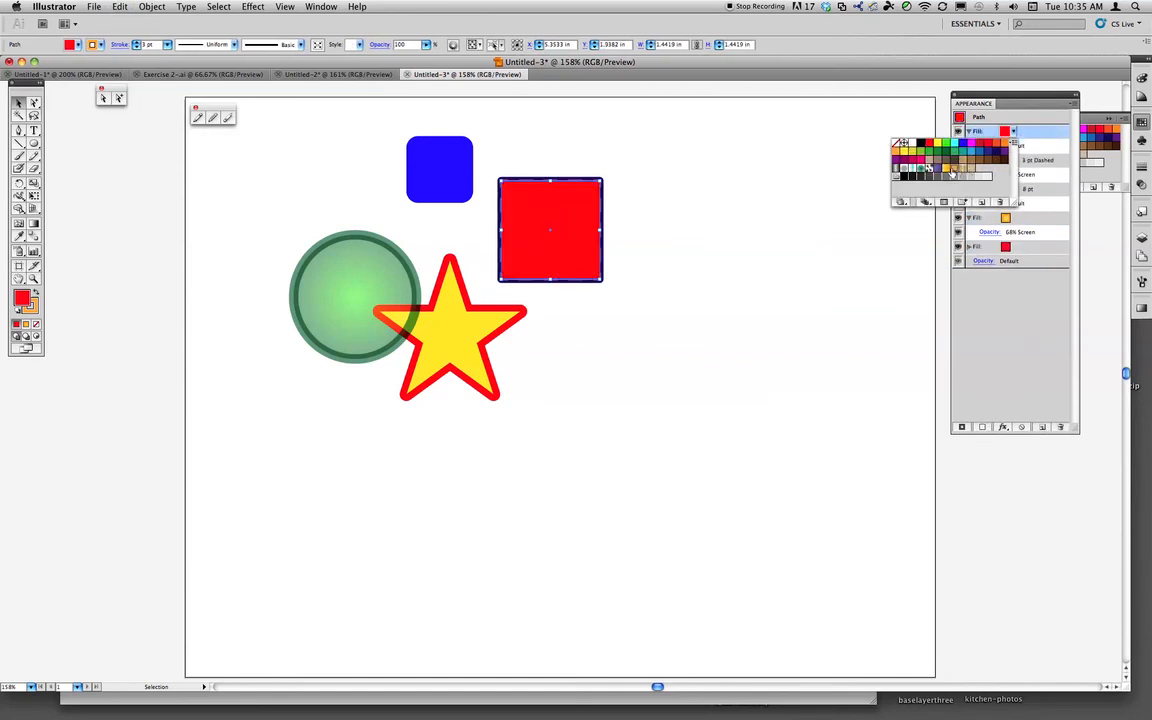
click(1003, 285)
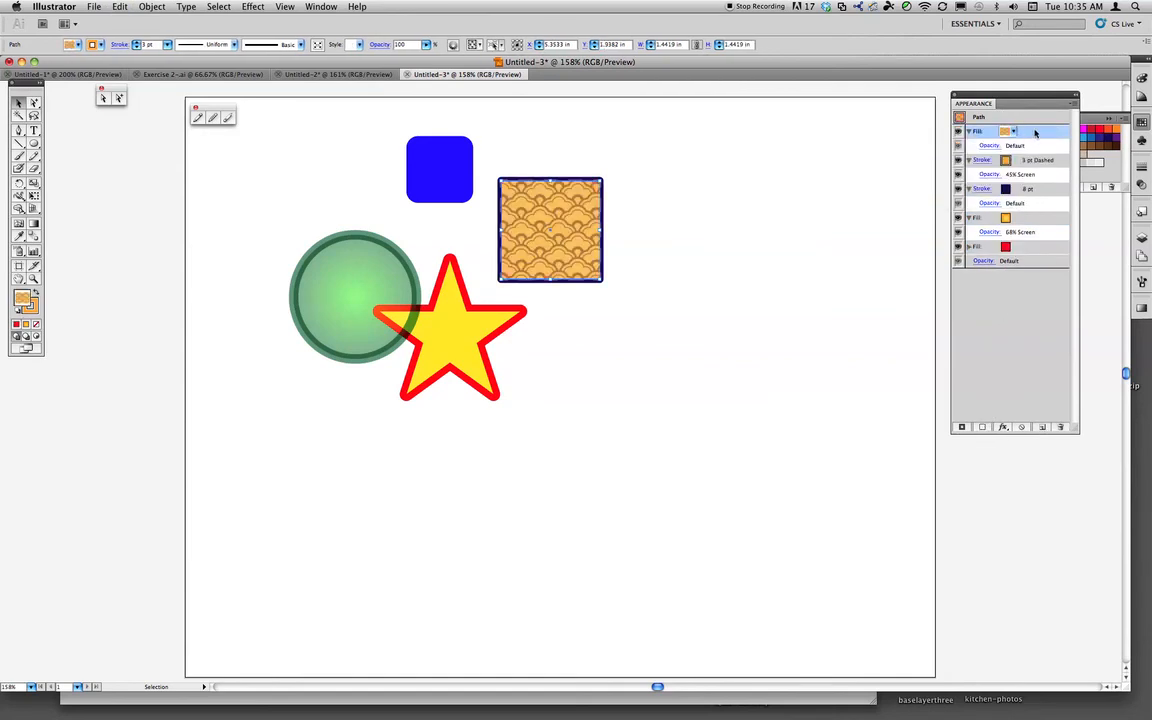
drag(1035, 135, 1015, 226)
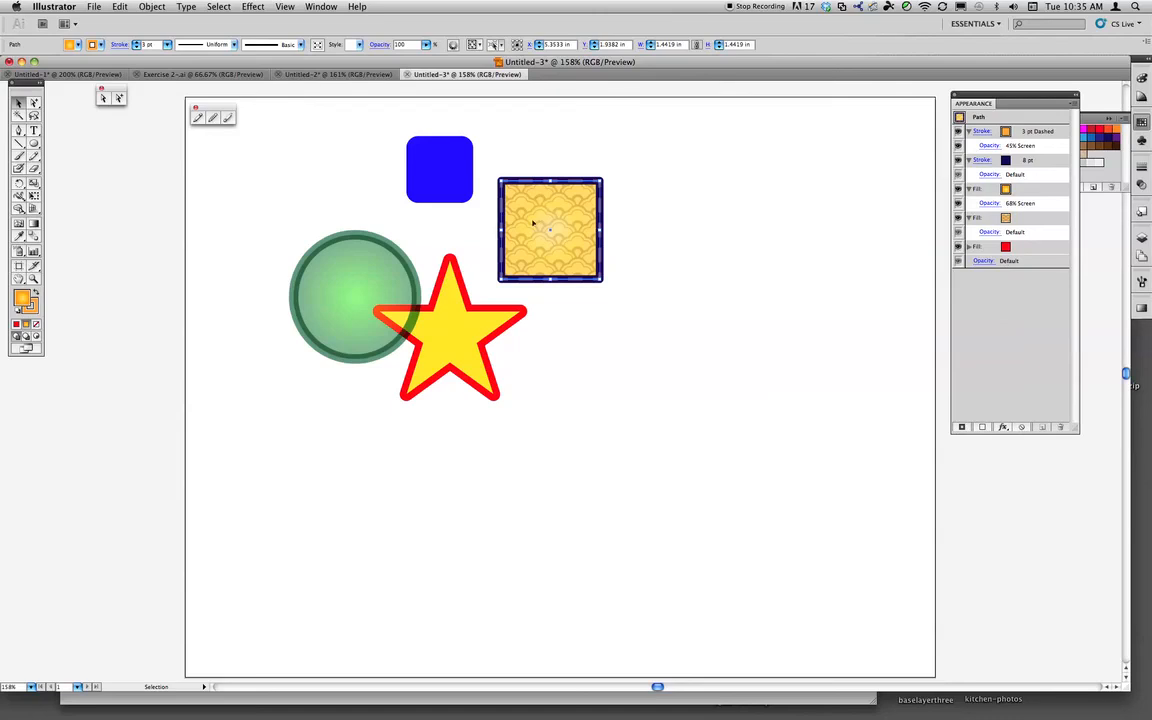
Set the scallop pattern fill's blending mode to Multiply and its opacity to 72%
click(987, 231)
click(925, 245)
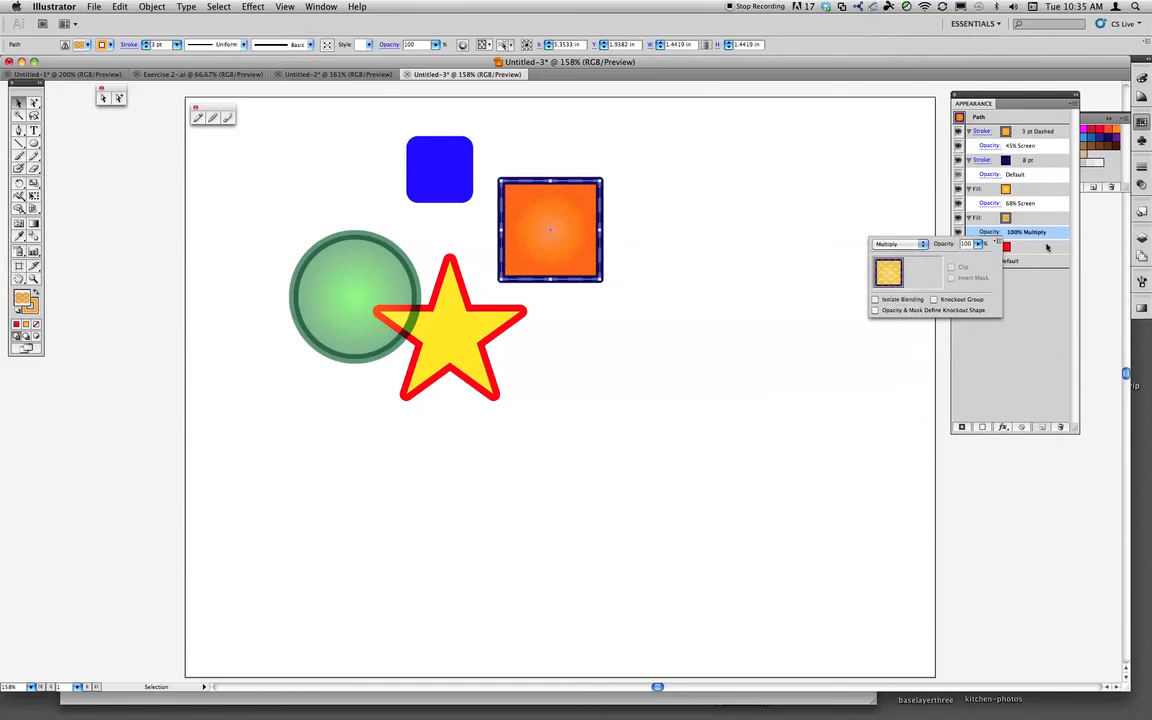
click(1010, 300)
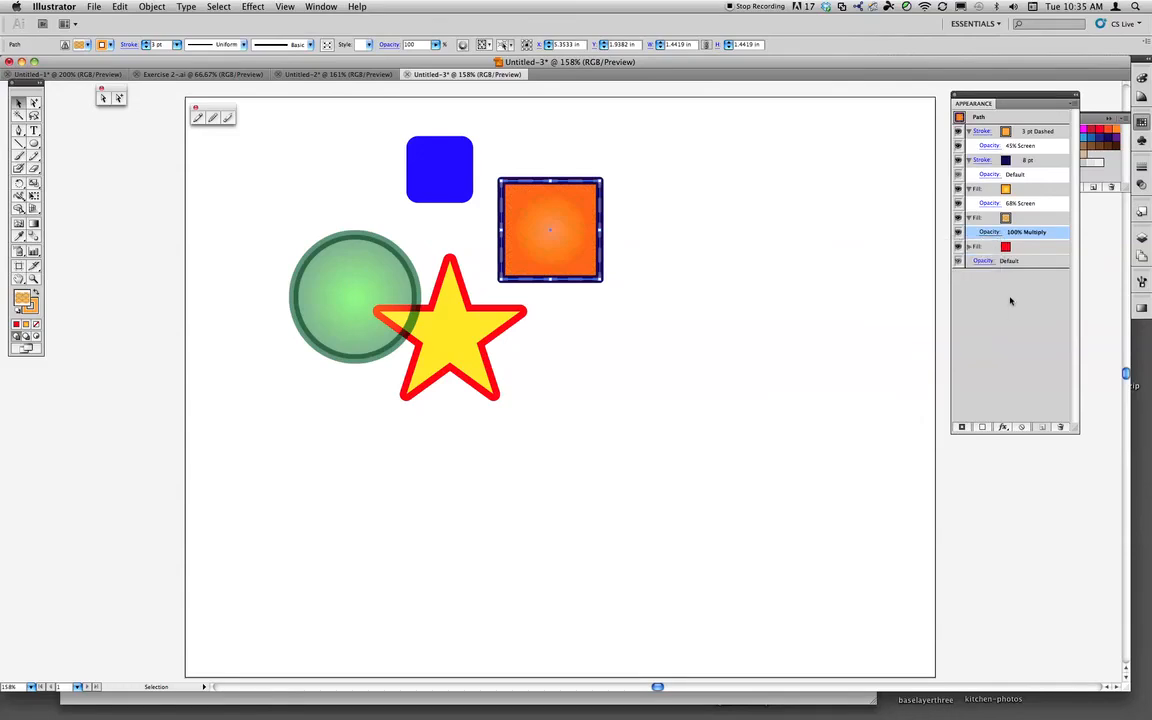
click(992, 233)
click(979, 245)
drag(975, 258, 961, 260)
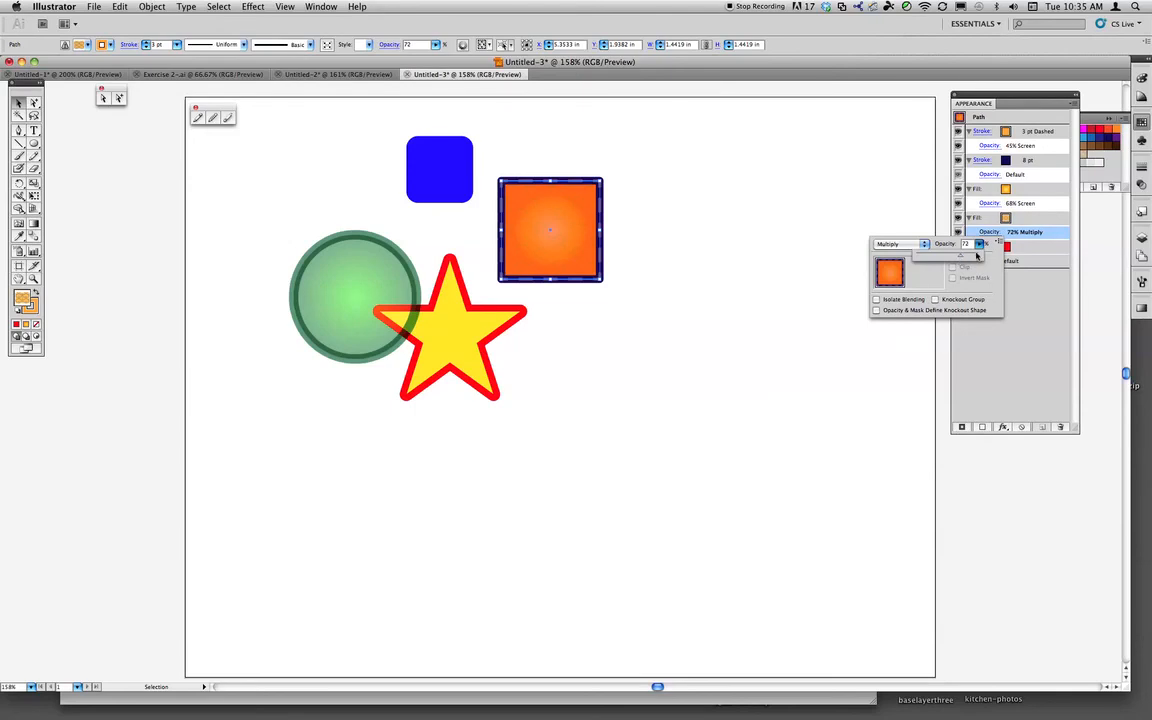
Set the scallop pattern fill's blending mode to Normal and its opacity to 31%
click(899, 243)
click(899, 224)
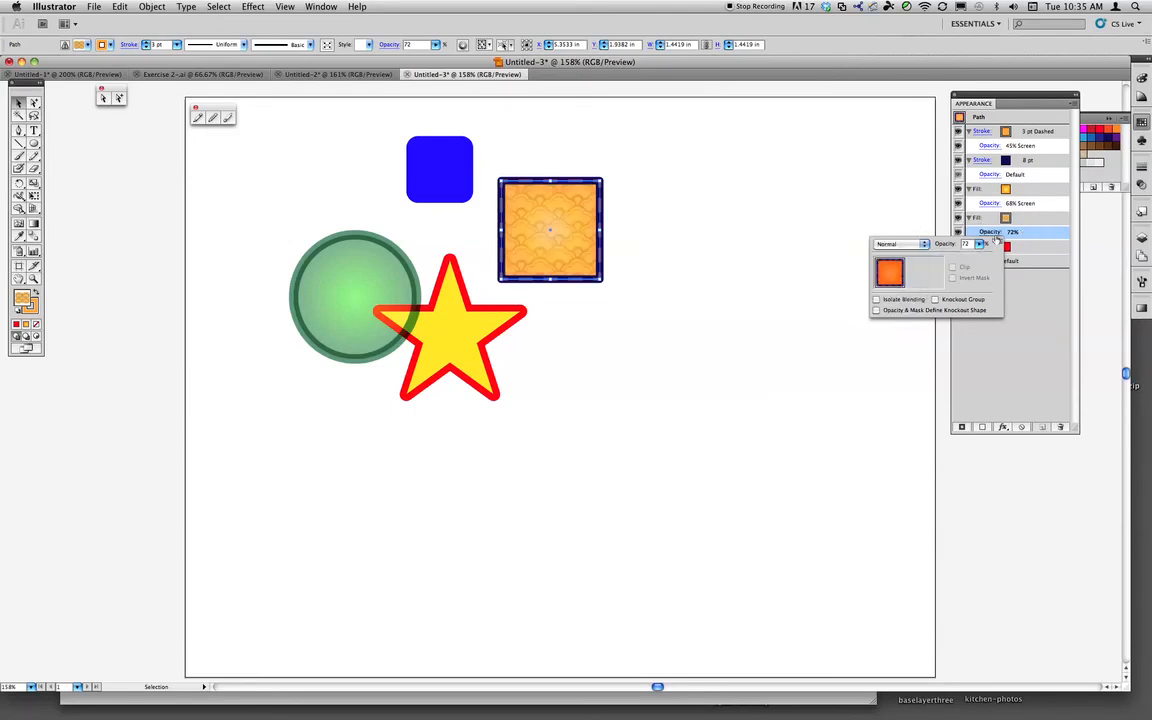
click(993, 233)
click(993, 233)
click(979, 244)
drag(962, 258, 940, 260)
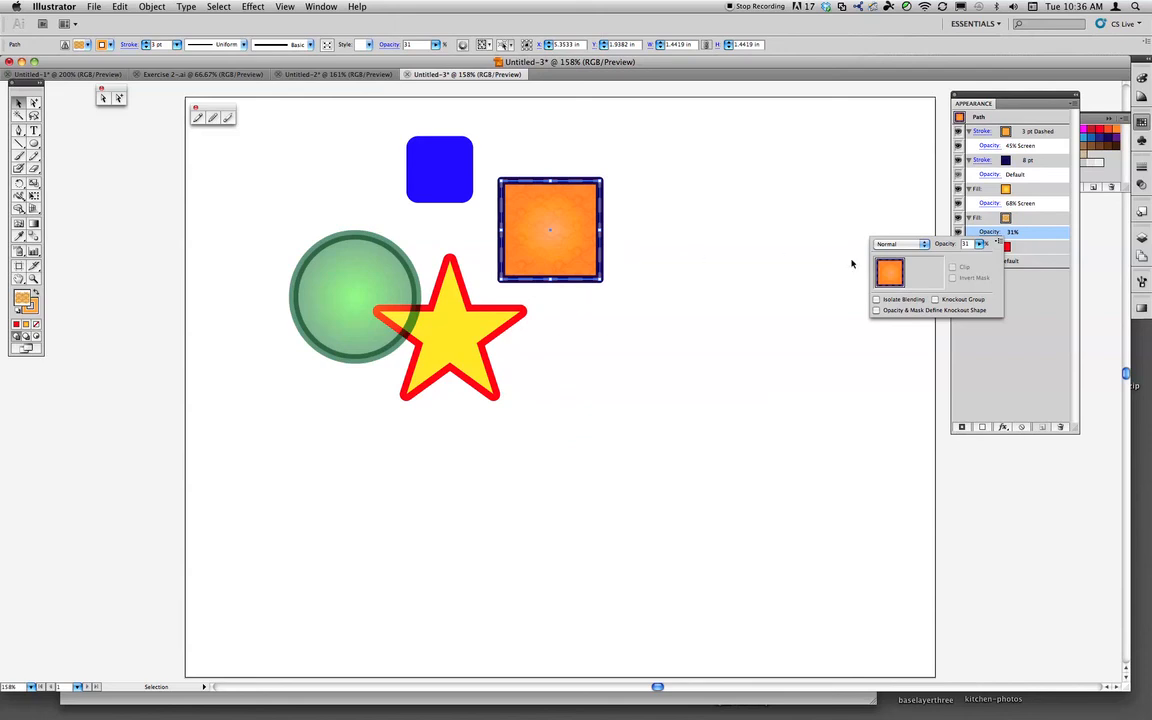
click(1001, 288)
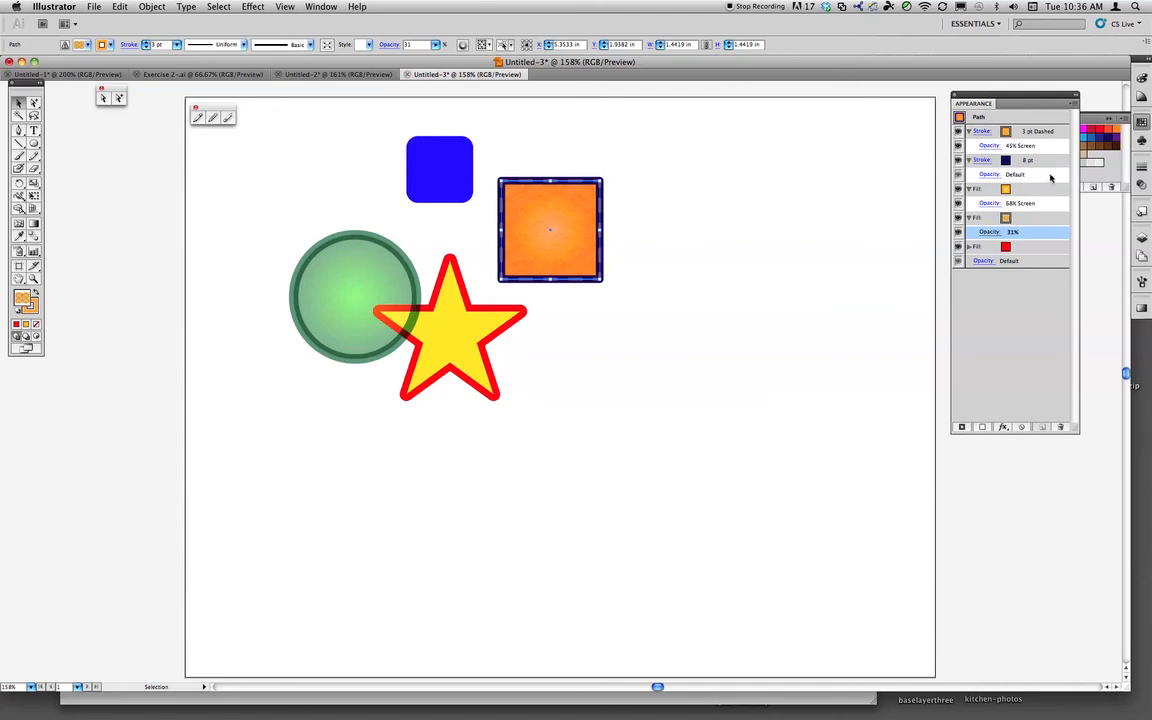
Move the 8 pt navy stroke beneath all fills, place the dashed orange stroke directly above it, and deselect the square
drag(1015, 160, 1034, 311)
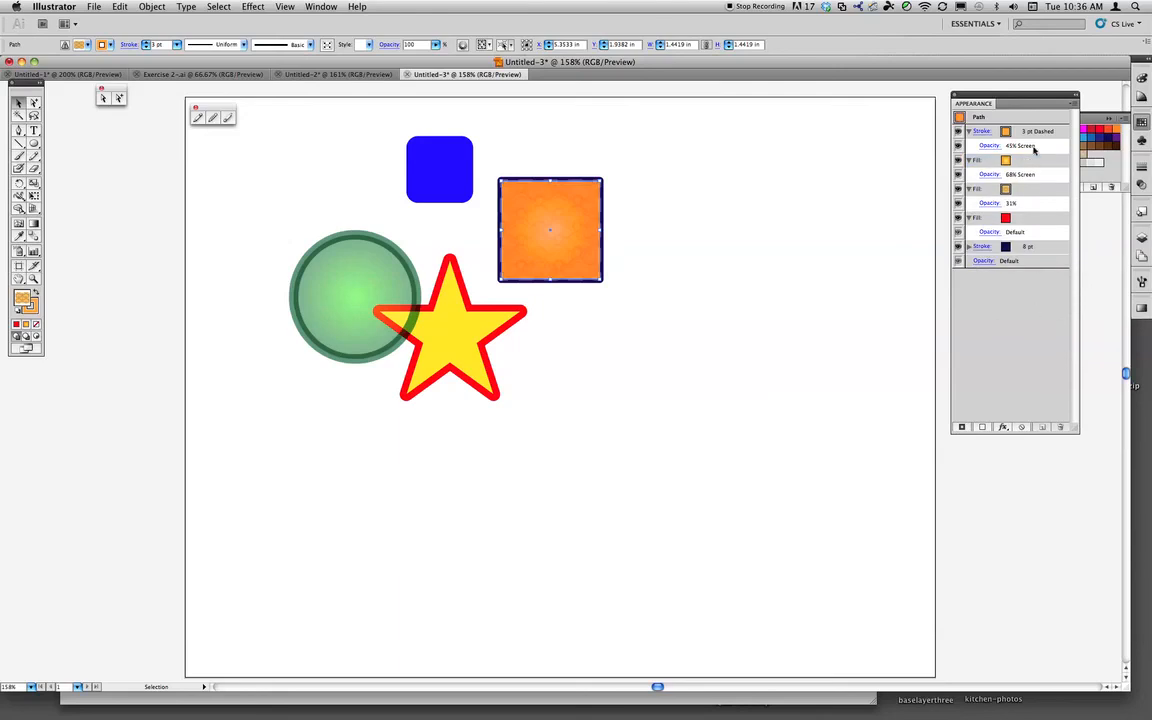
drag(1038, 131, 1036, 236)
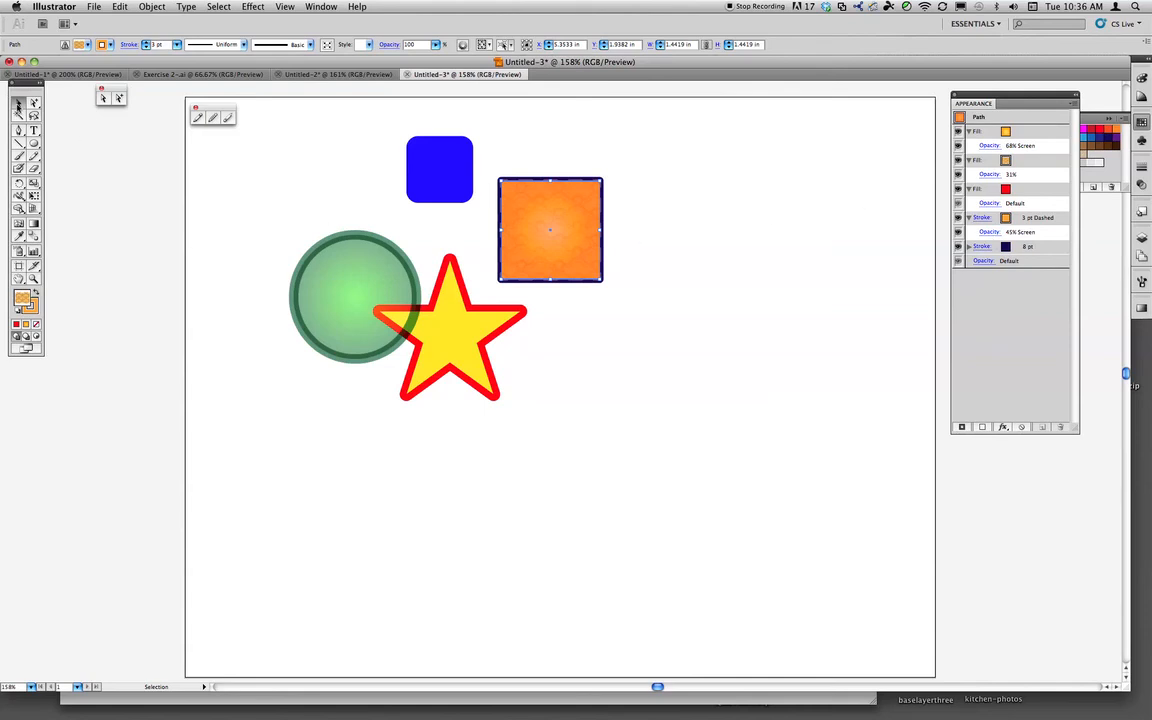
click(324, 172)
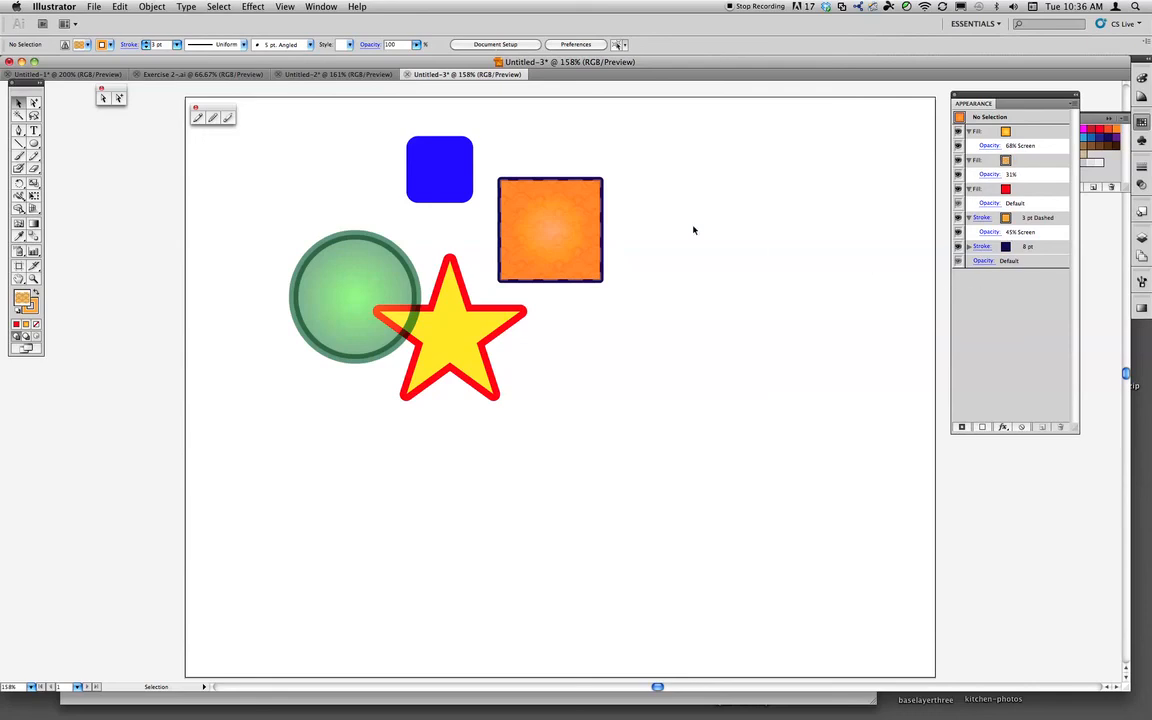
Save the orange square's complete appearance as a new graphic style
click(580, 219)
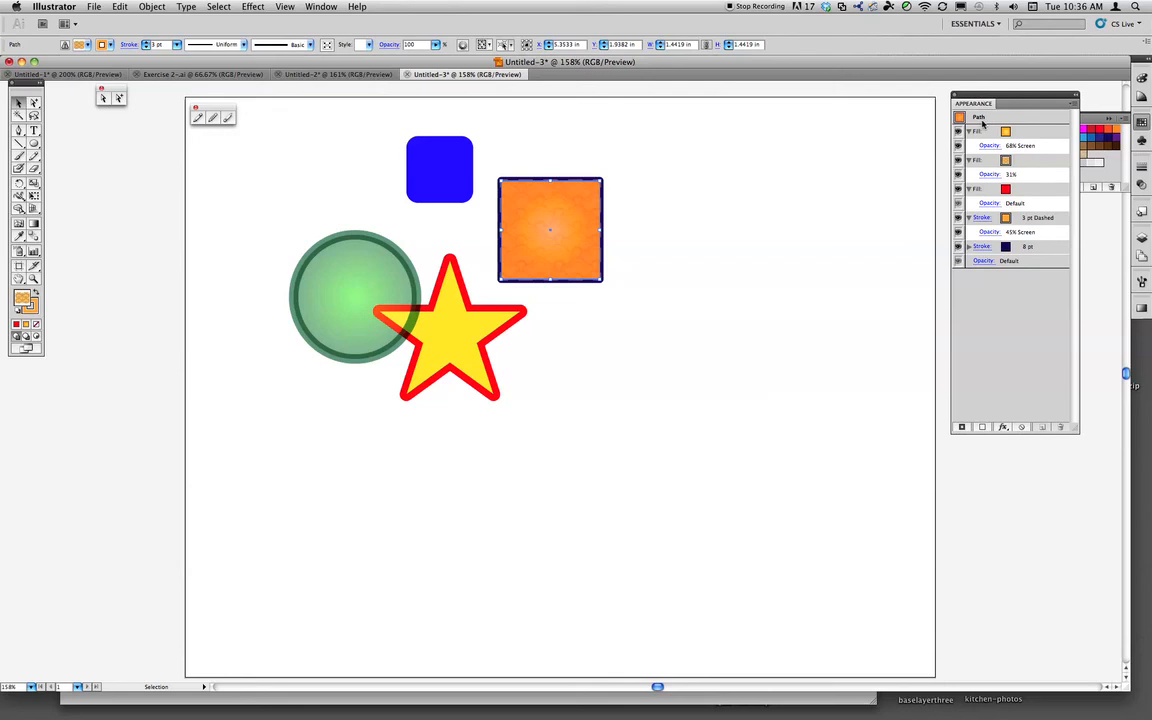
click(1140, 213)
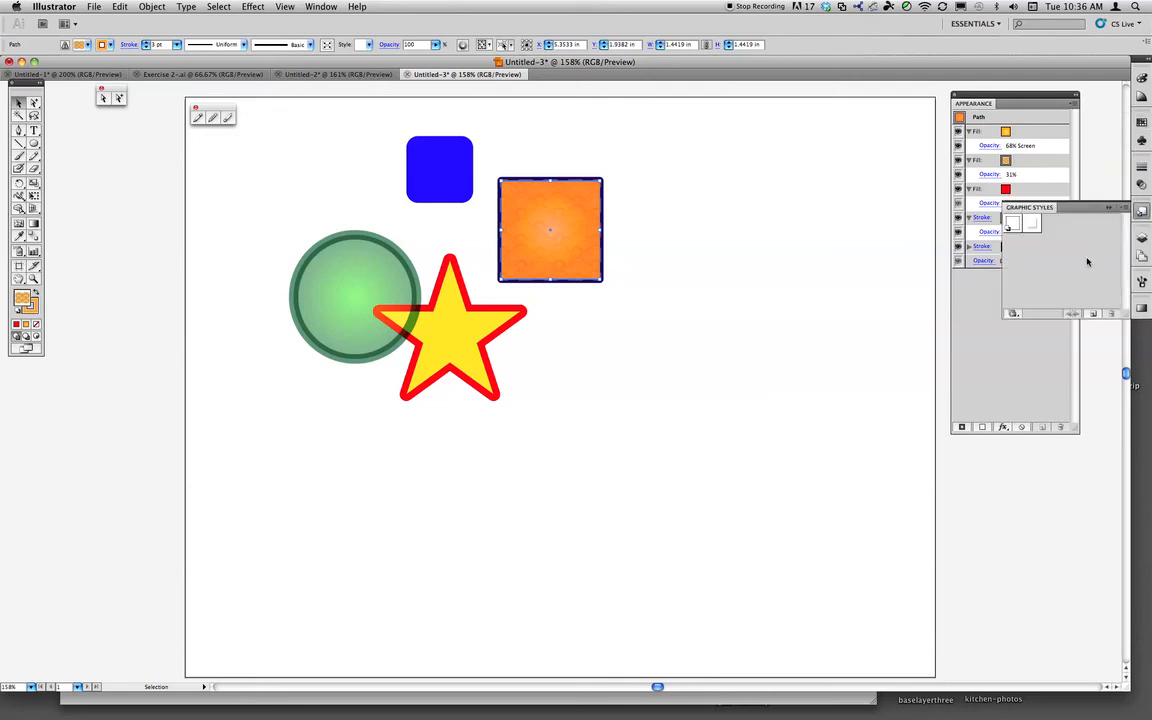
click(960, 119)
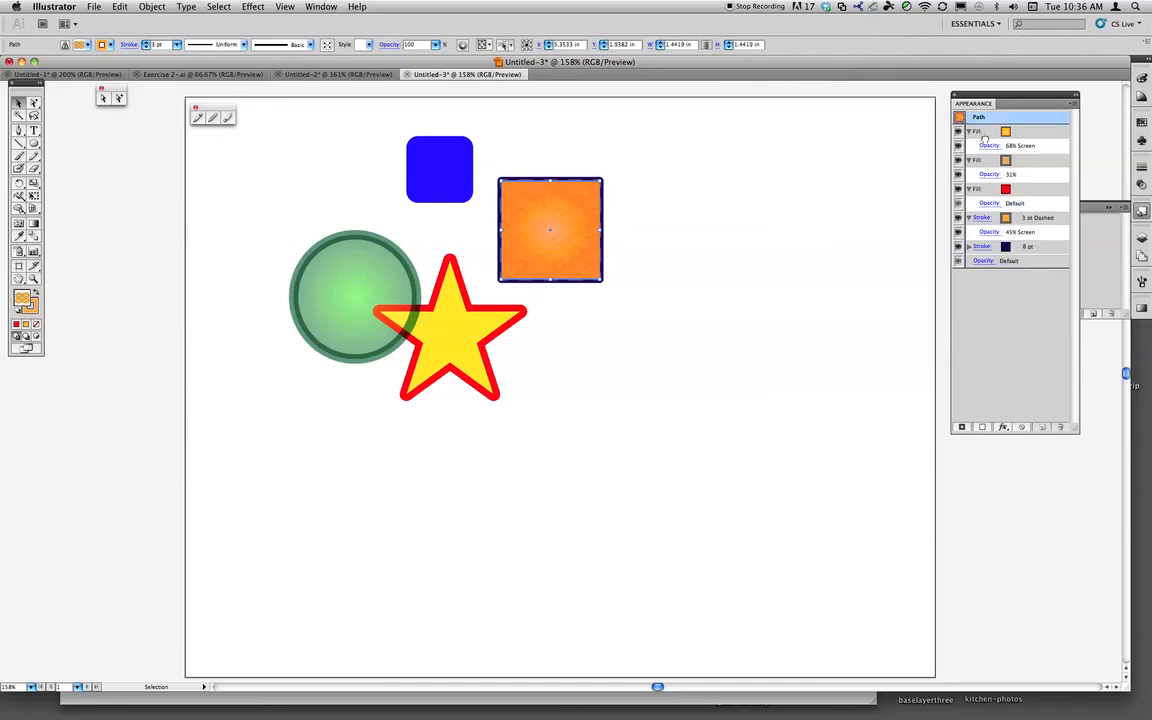
click(1105, 265)
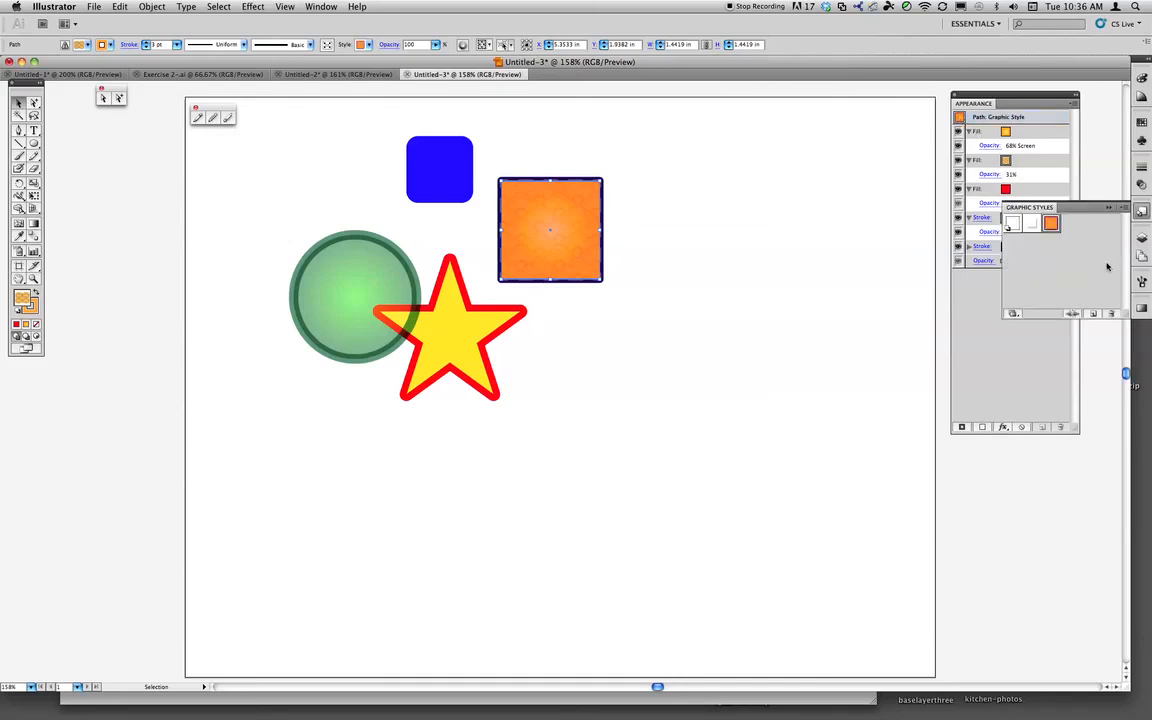
Rename the new orange graphic style as "my cool style"
click(1050, 226)
double_click(1050, 224)
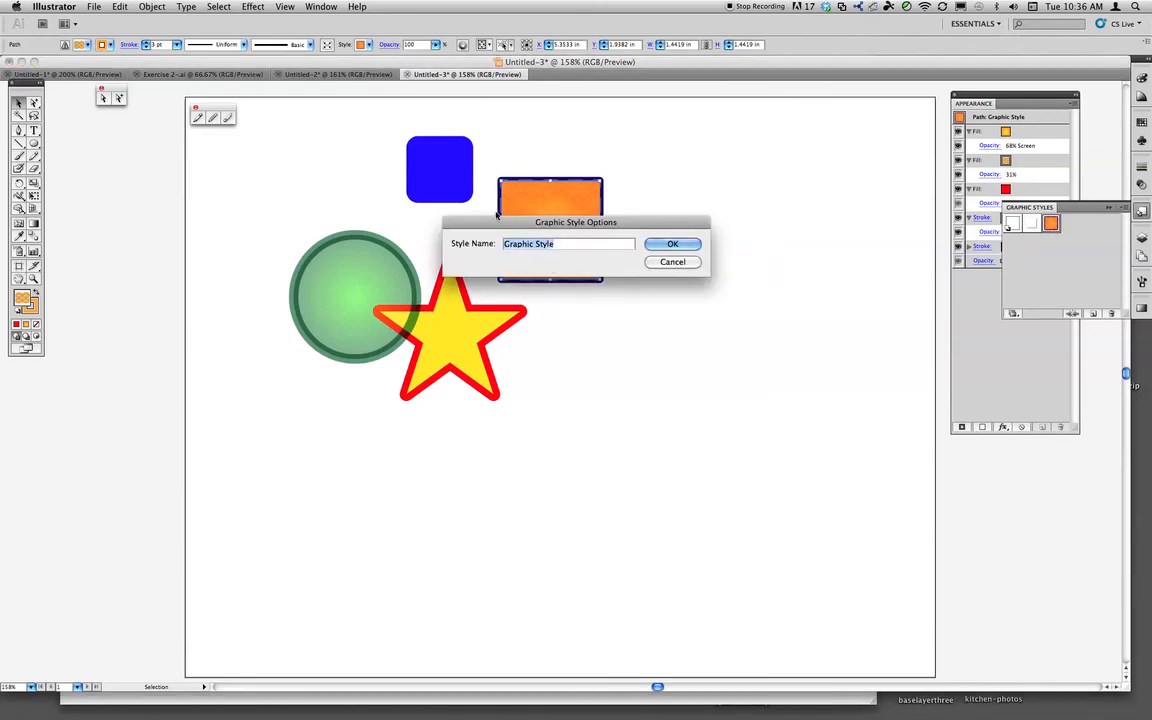
text(my cool style)
key(Return)
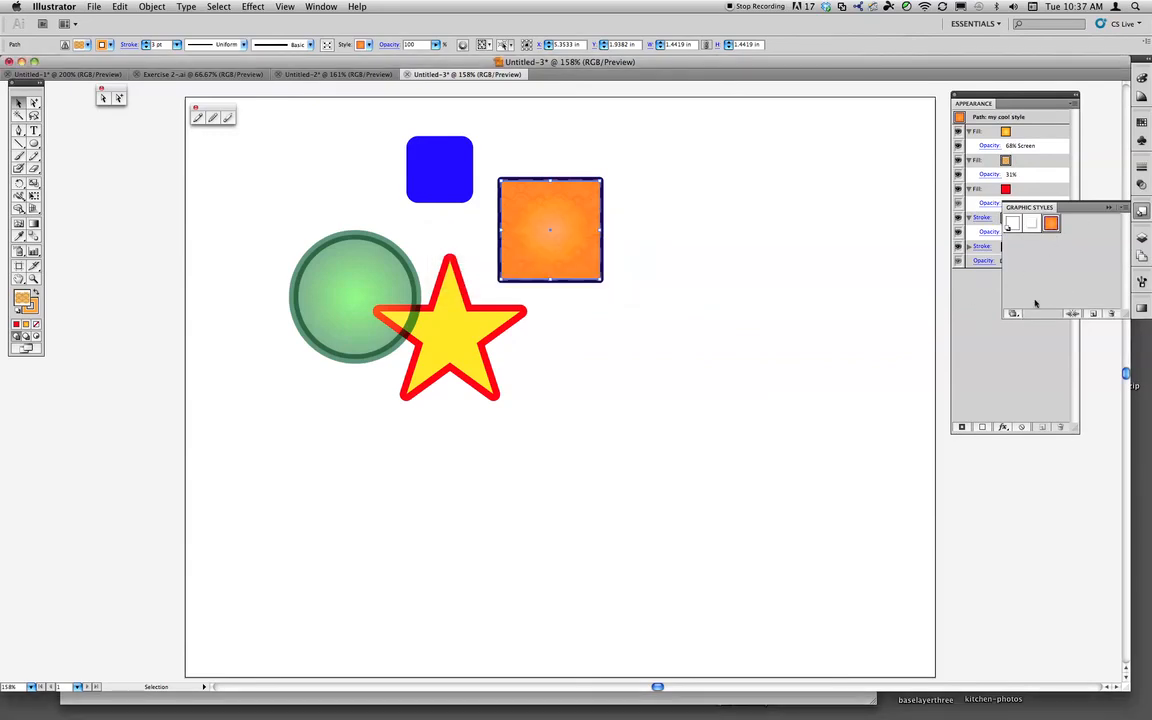
Apply the "my cool style" graphic style to the yellow star, the blue rounded square and the green circle
drag(1050, 221, 430, 312)
drag(1047, 228, 418, 166)
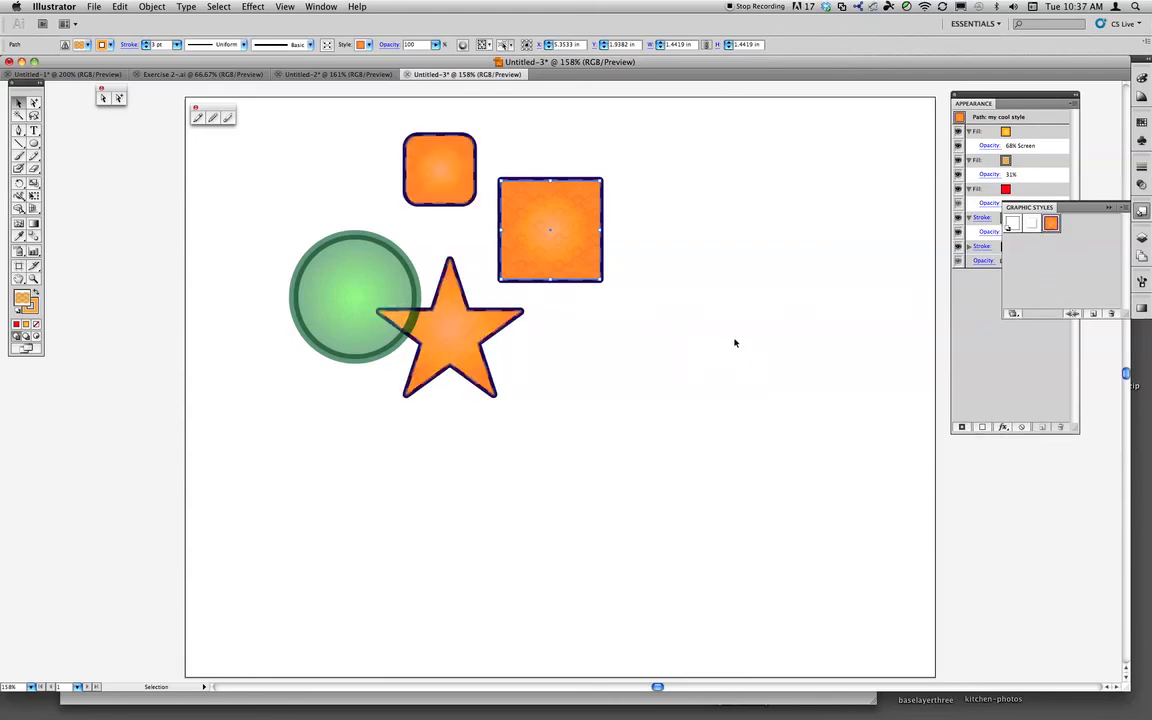
drag(1054, 224, 441, 211)
drag(1050, 222, 400, 300)
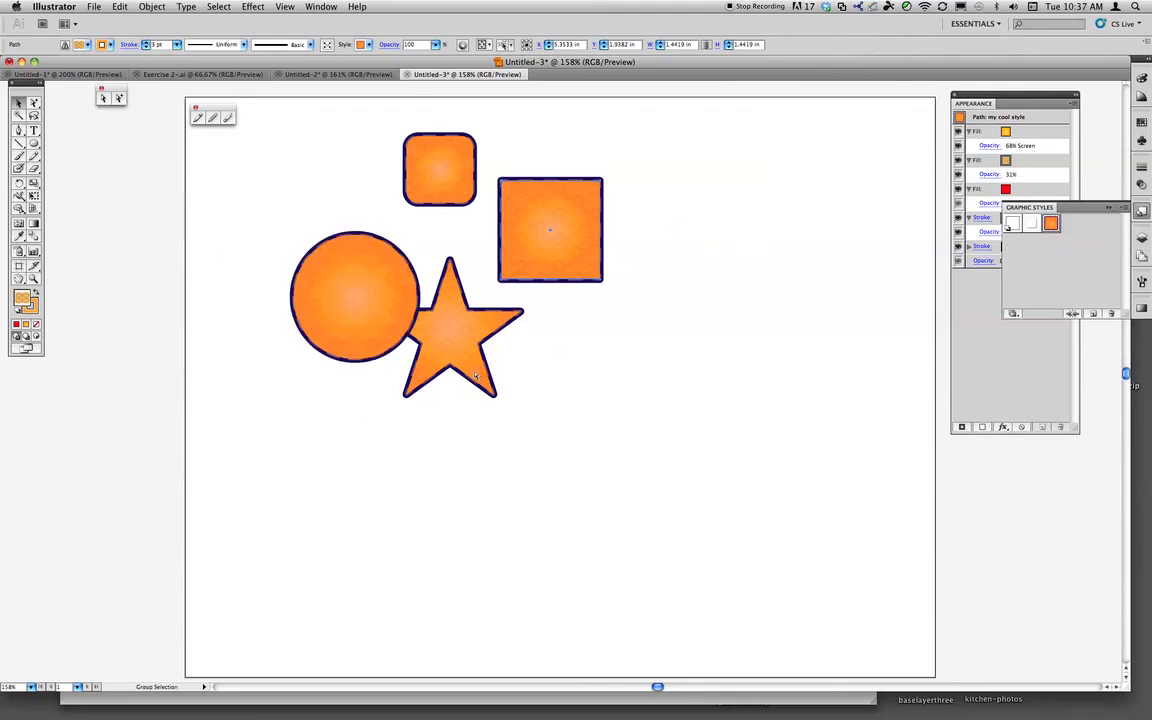
Undo the graphic style applied to the circle, the rounded square and the star
key(super+z)
key(super+z)
key(super+z)
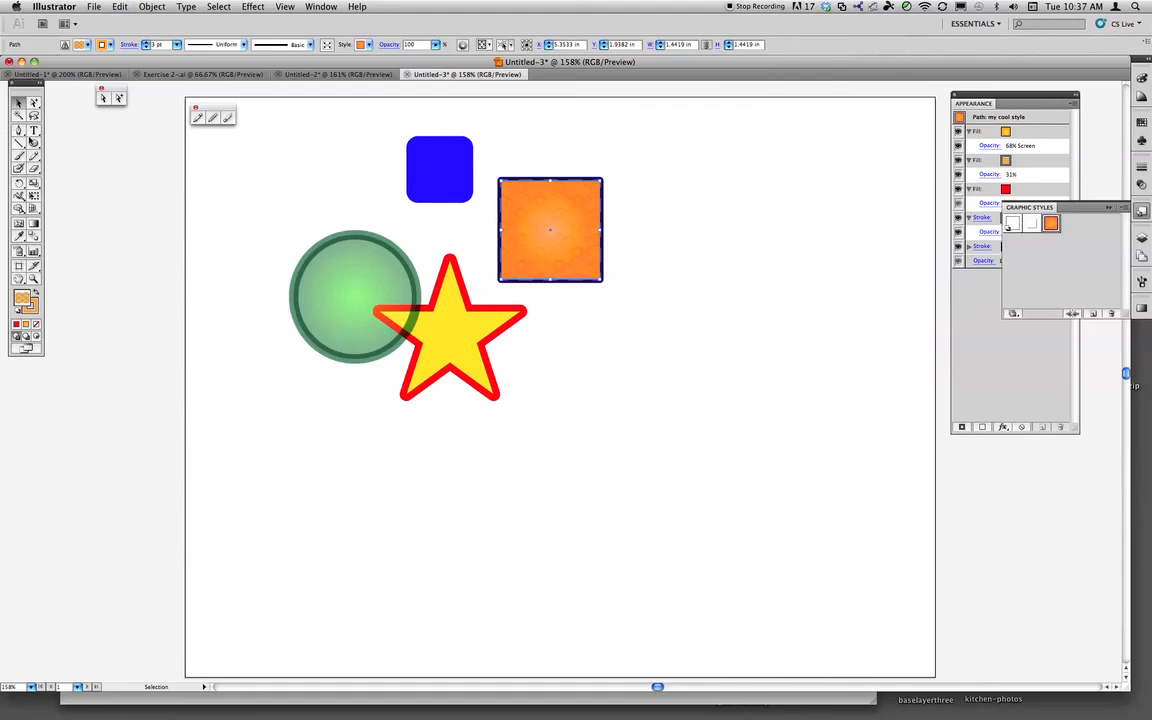
Separate the overlapping shapes by moving the green circle up-left and the star down-left
drag(350, 285, 281, 225)
drag(441, 338, 373, 418)
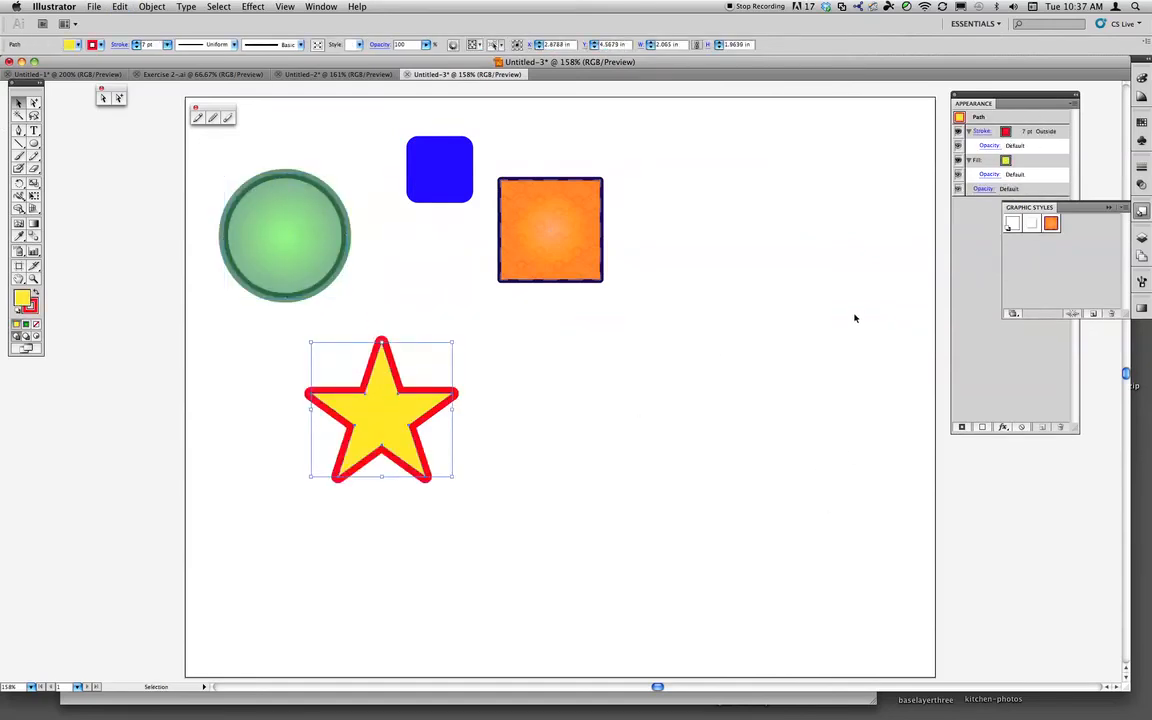
Copy the group of overlapping red square, blue rounded square and star from Untitled-1 into Untitled-3, and arrange it beneath the orange square
click(62, 75)
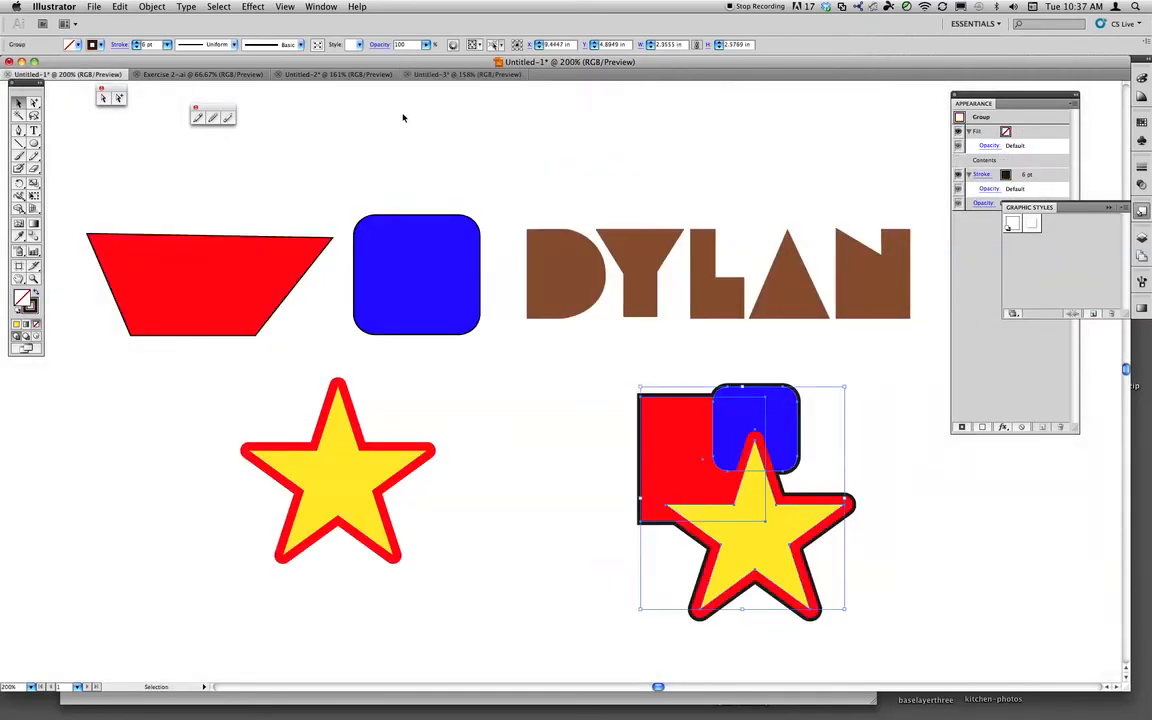
click(422, 75)
key(super+v)
drag(590, 413, 672, 455)
drag(550, 253, 562, 216)
drag(648, 411, 601, 403)
click(721, 328)
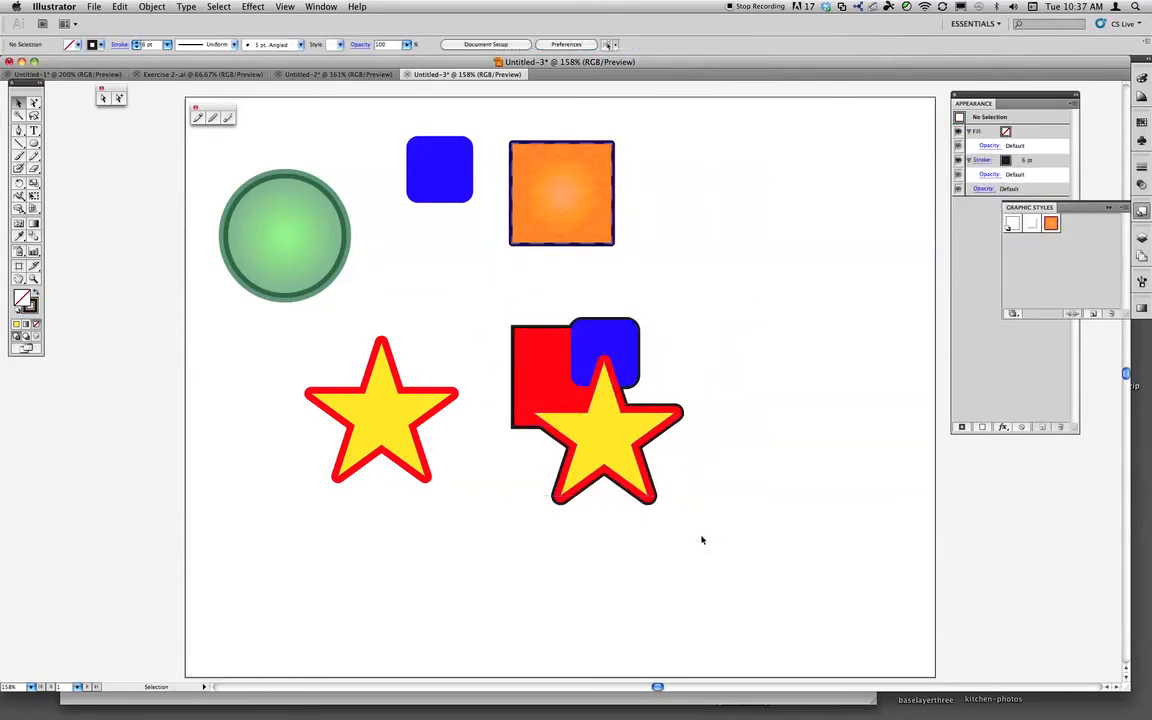
Move the pasted group's 6 pt black stroke above Contents, and return it beneath Contents
click(981, 257)
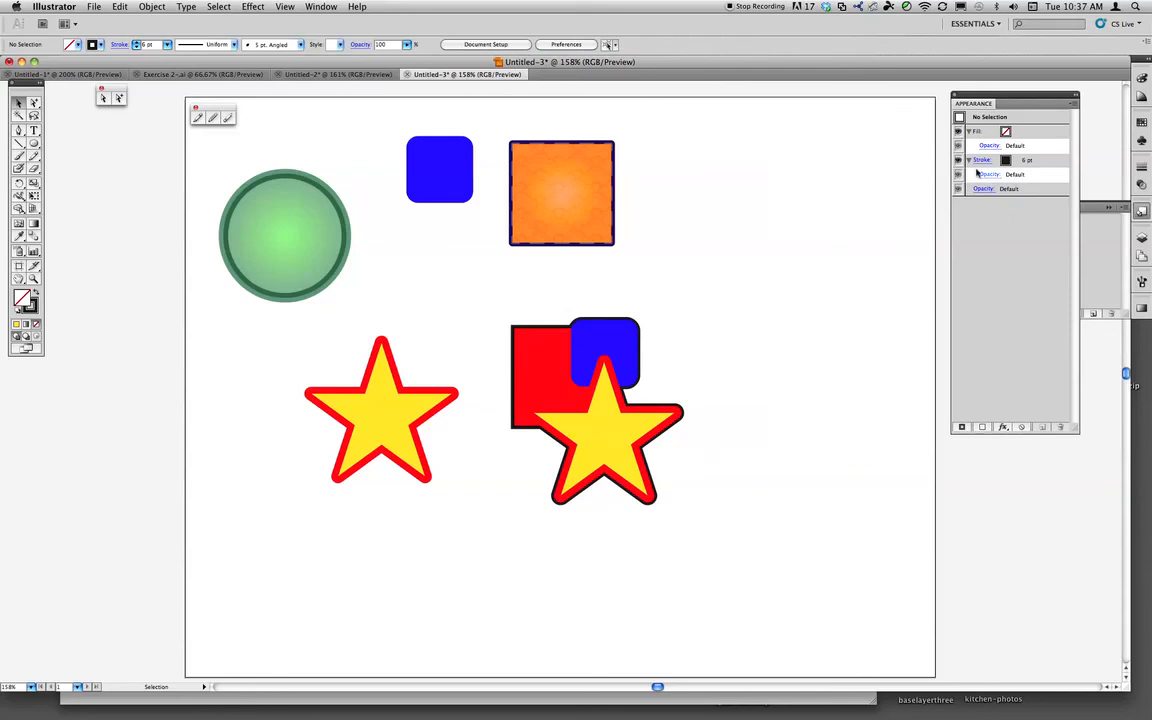
click(535, 370)
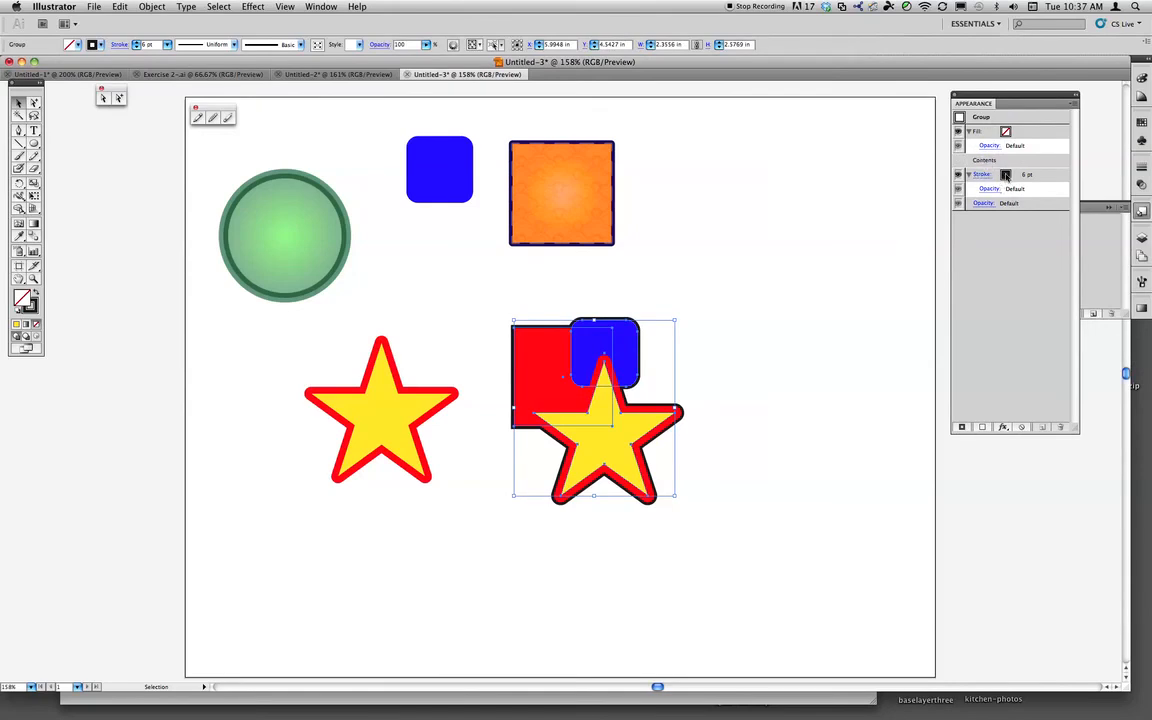
drag(1005, 175, 1044, 155)
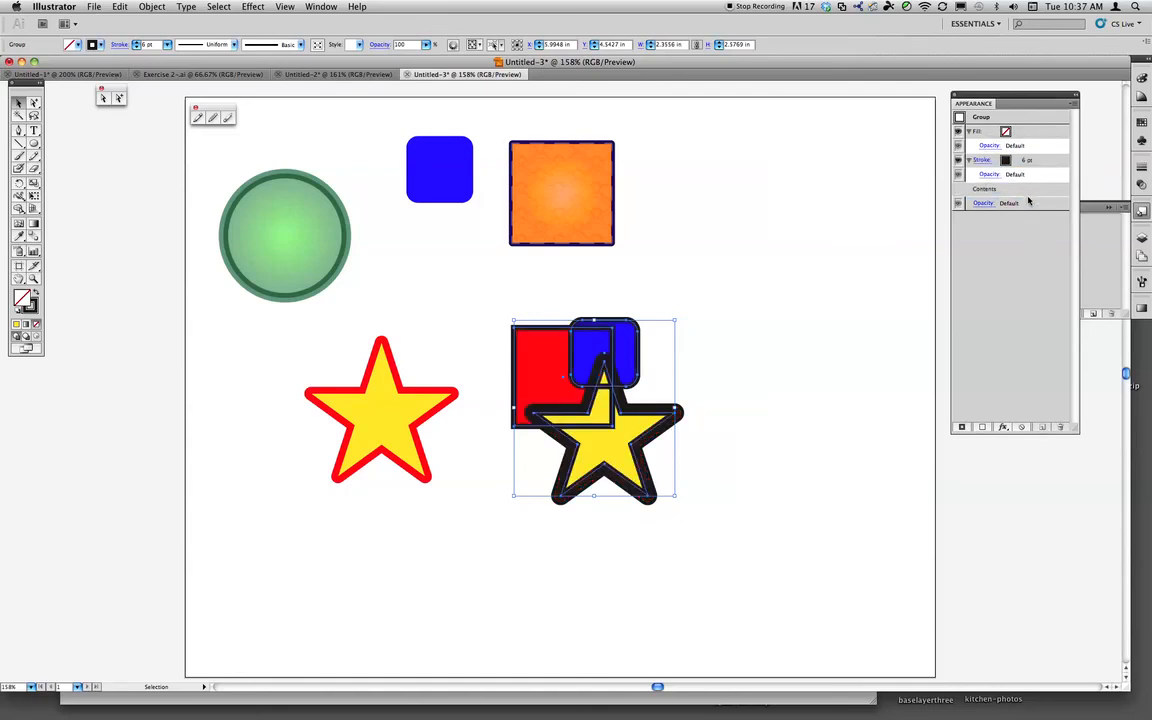
drag(1030, 160, 1028, 206)
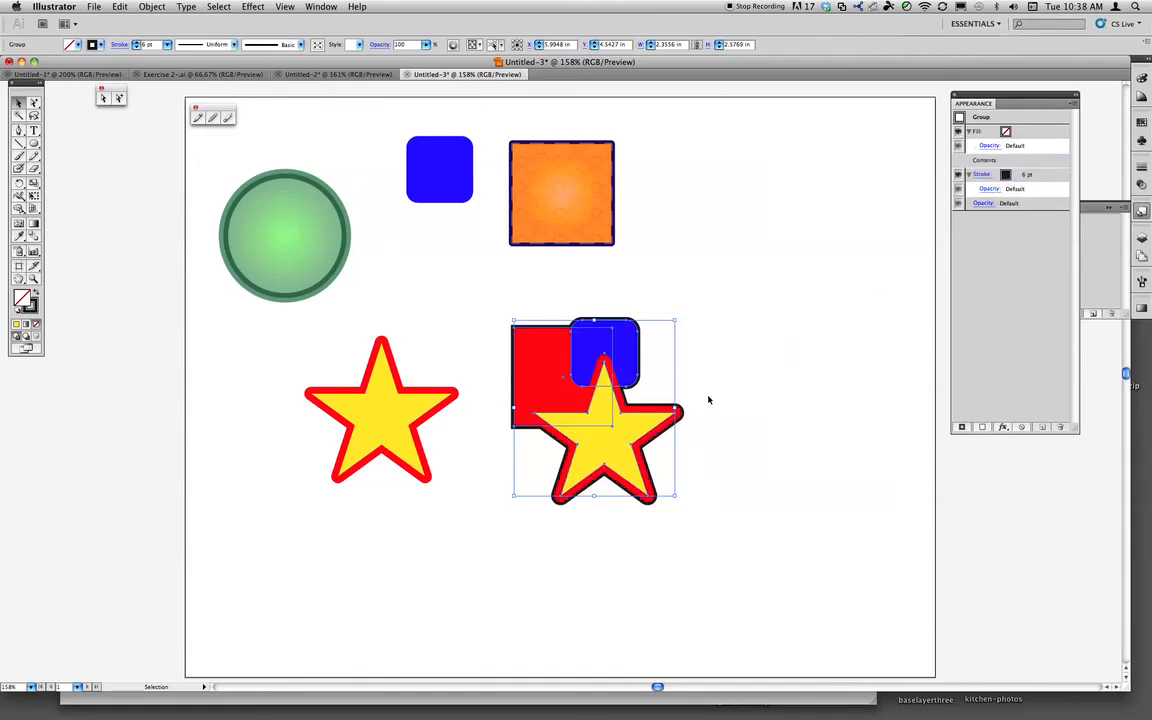
Use the Group Selection tool to pull the group's star and blue rounded square away from its red square
click(119, 97)
mouse_move(616, 349)
mouse_down()
mouse_move(653, 334)
mouse_move(668, 355)
mouse_move(707, 337)
mouse_move(599, 340)
mouse_move(615, 335)
mouse_up()
click(609, 462)
drag(609, 462, 550, 448)
drag(552, 449, 727, 474)
drag(641, 376, 736, 341)
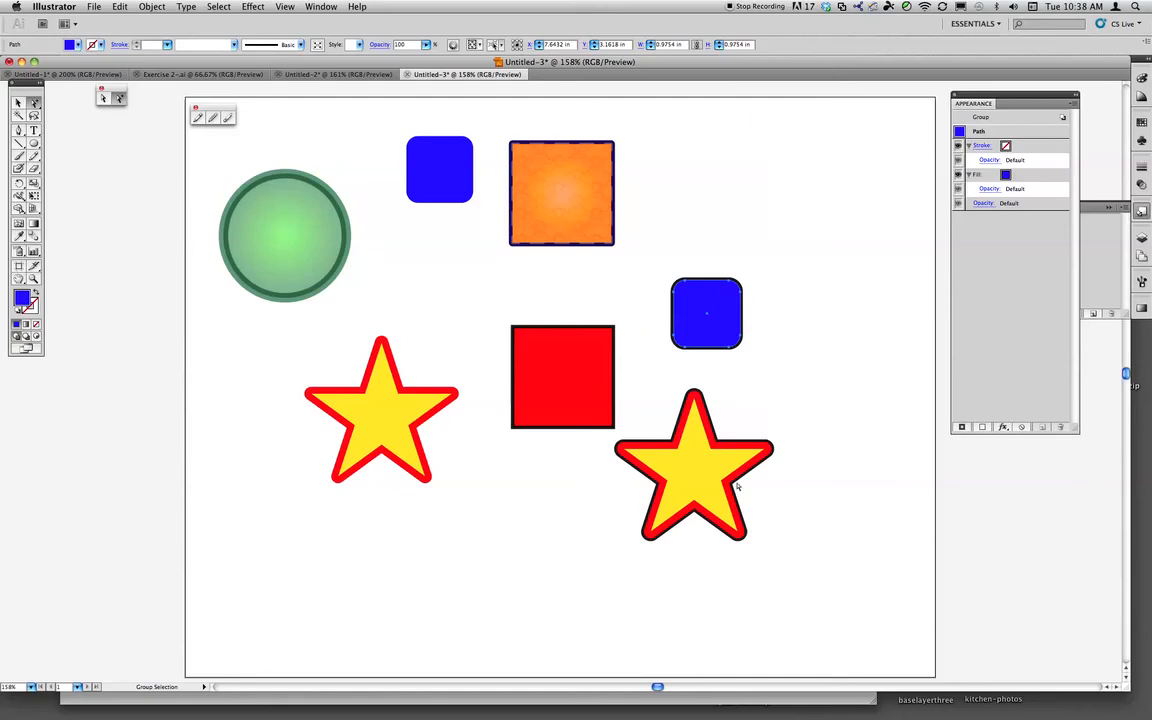
Move the group's star and blue rounded square back so they overlap the red square, and deselect everything
drag(694, 476, 590, 451)
drag(680, 345, 637, 375)
click(689, 413)
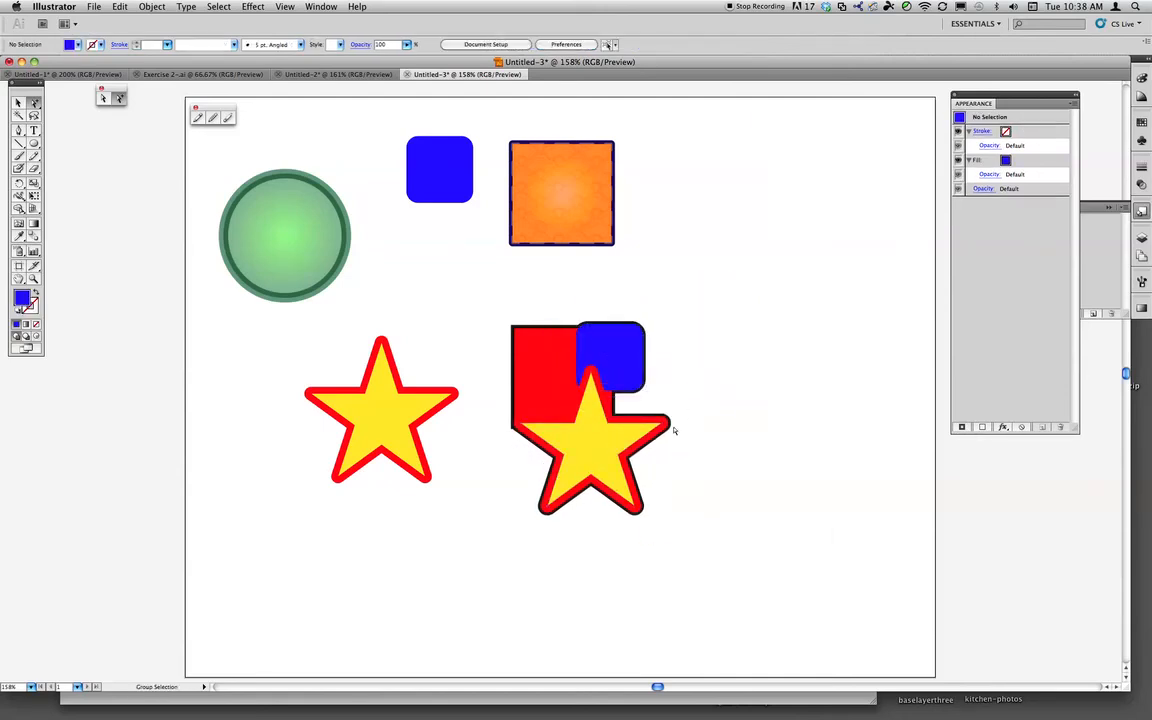